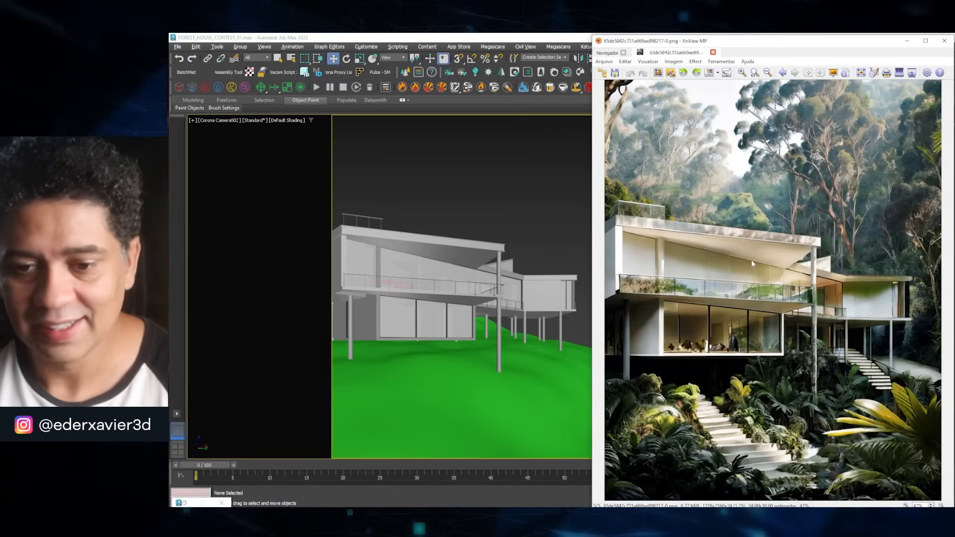
# Examine the forest house reference image and the upscaled result in the Project Dream Playground.
pyautogui.scroll(4, 752, 261)
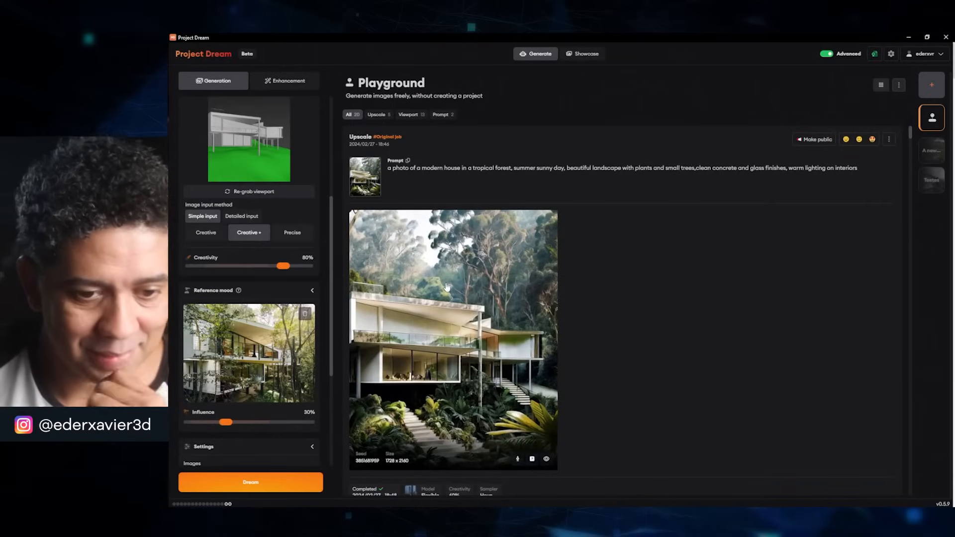
pyautogui.scroll(-1, 447, 287)
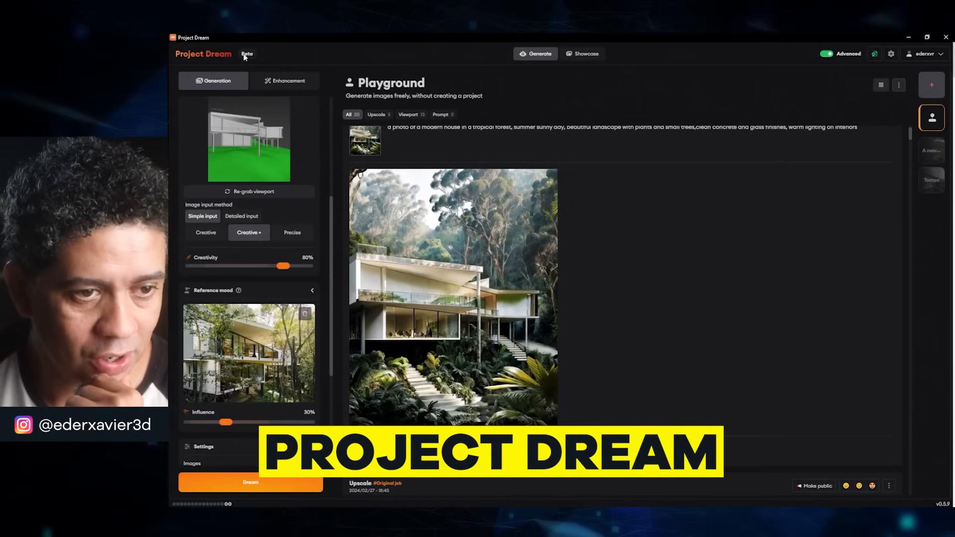
# Switch to the browser and read through the Project Dream product page on the Pulze website.
pyautogui.moveTo(338, 515)
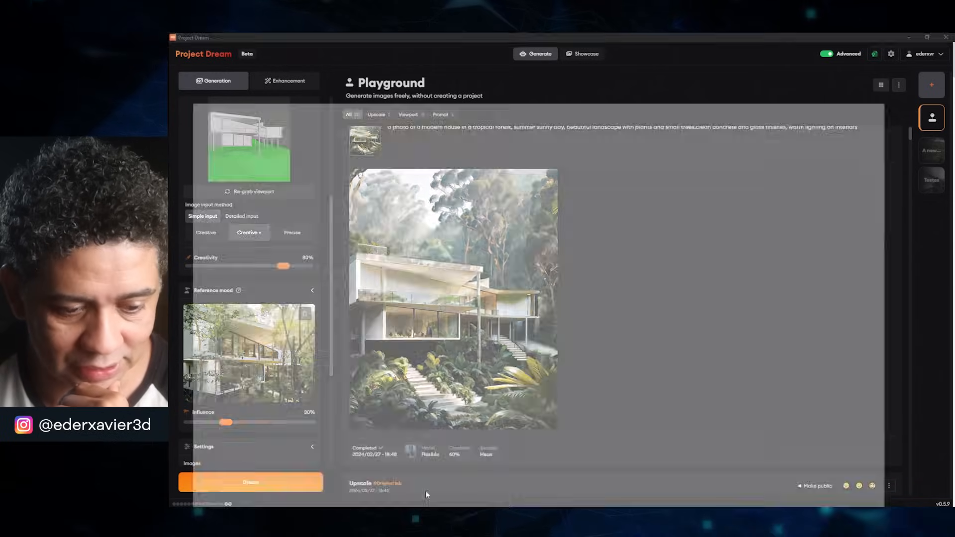
pyautogui.click(425, 490)
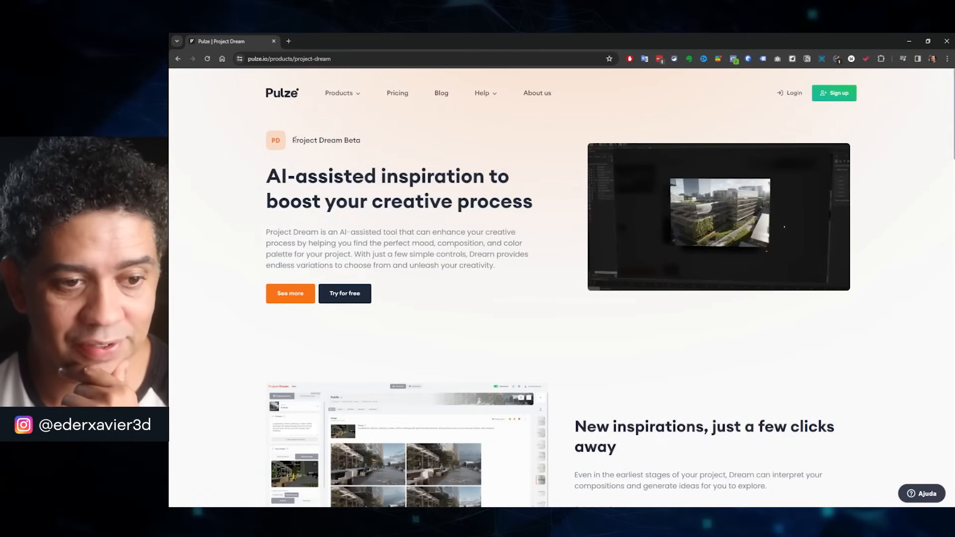
pyautogui.scroll(-1, 298, 140)
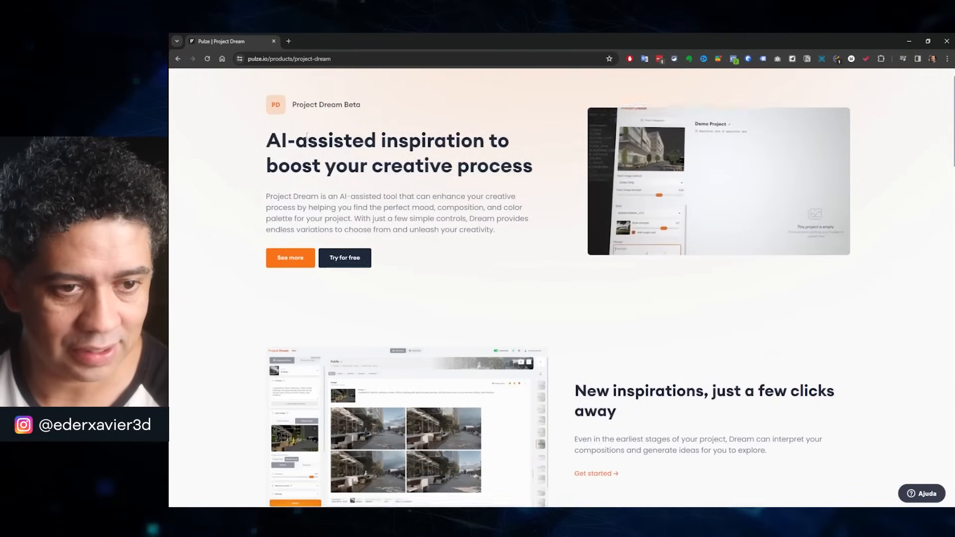
pyautogui.scroll(1, 302, 135)
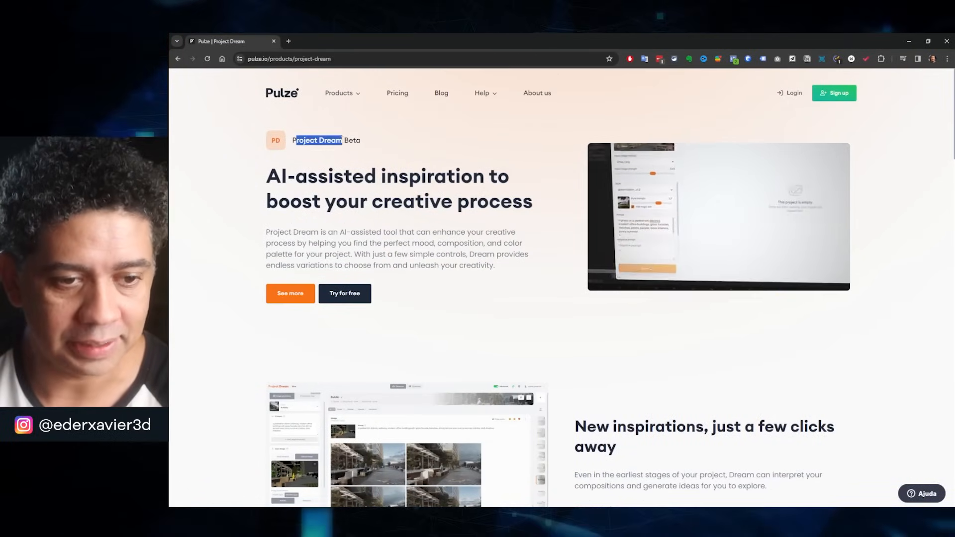
pyautogui.scroll(-1, 350, 203)
pyautogui.scroll(1, 454, 199)
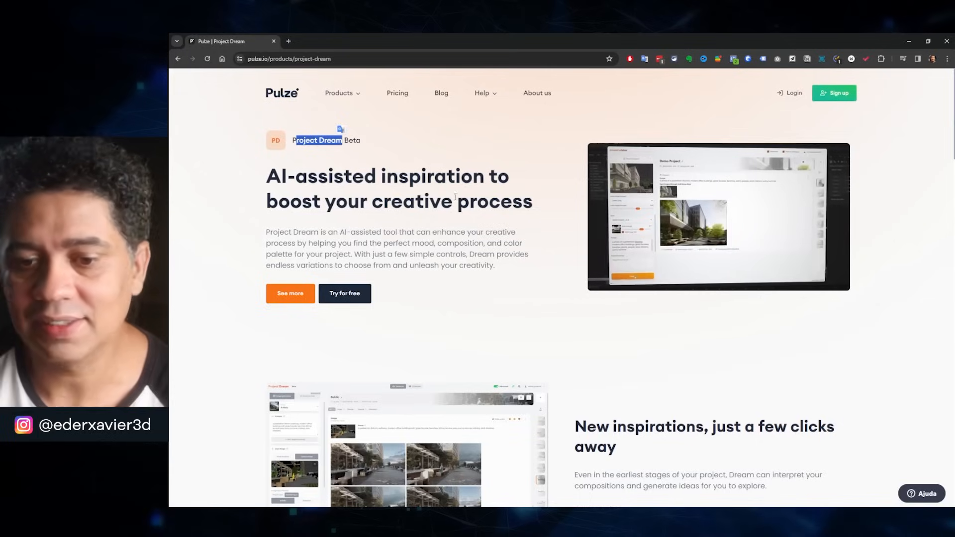
pyautogui.scroll(-3, 455, 197)
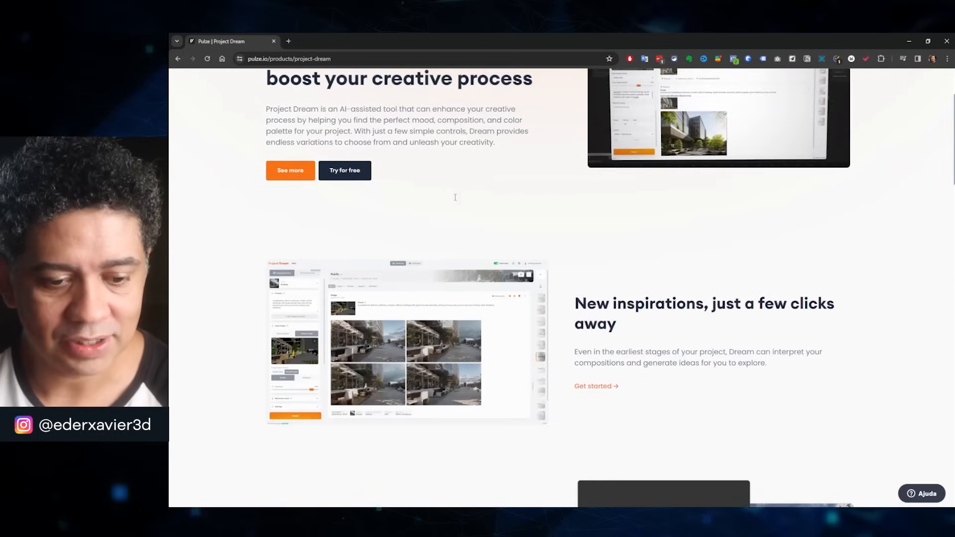
pyautogui.scroll(-5, 454, 197)
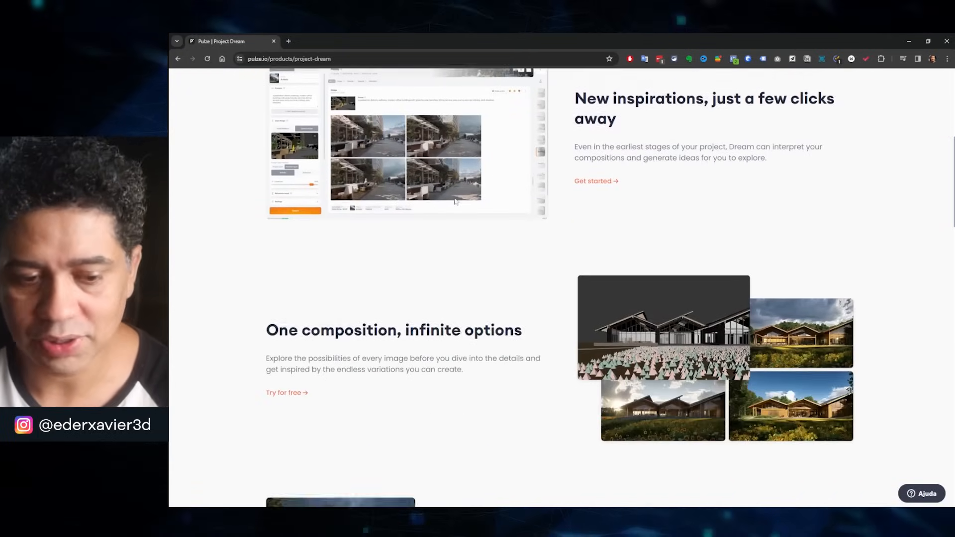
pyautogui.scroll(-2, 455, 201)
pyautogui.scroll(-1, 457, 202)
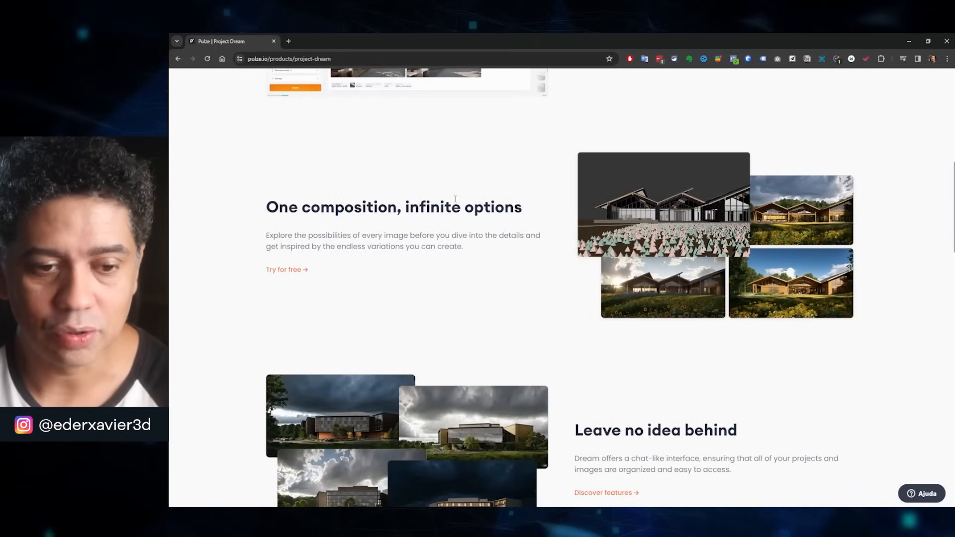
pyautogui.scroll(-3, 455, 199)
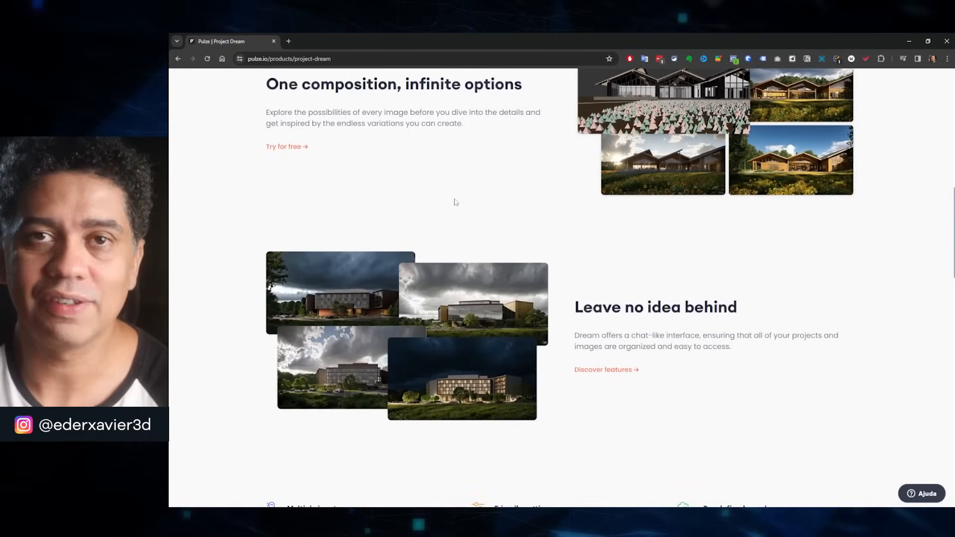
pyautogui.scroll(-10, 455, 202)
pyautogui.scroll(12, 456, 202)
pyautogui.scroll(6, 455, 199)
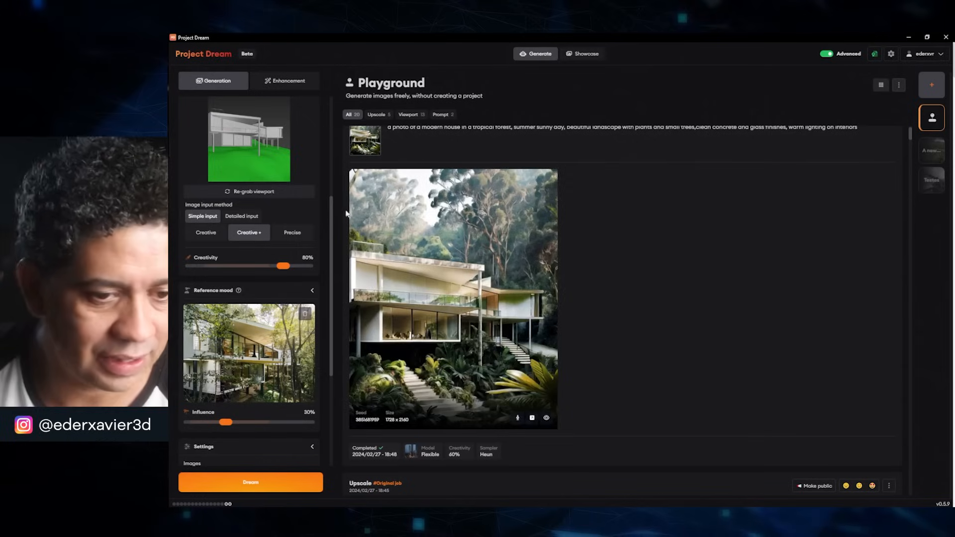
# Browse the generated images stored in the "A new project" and "Testes" projects in Project Dream.
pyautogui.moveTo(332, 214); pyautogui.dragTo(337, 100)
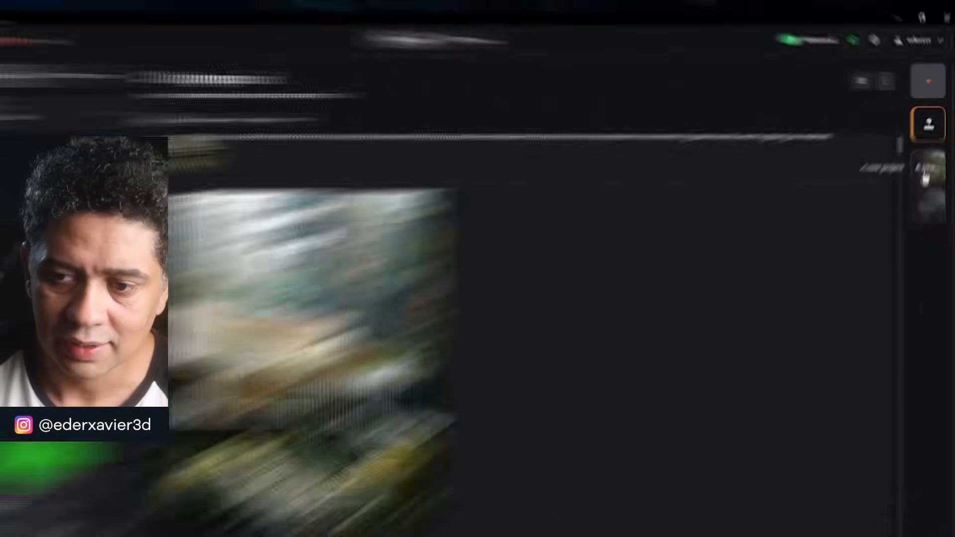
pyautogui.click(925, 175)
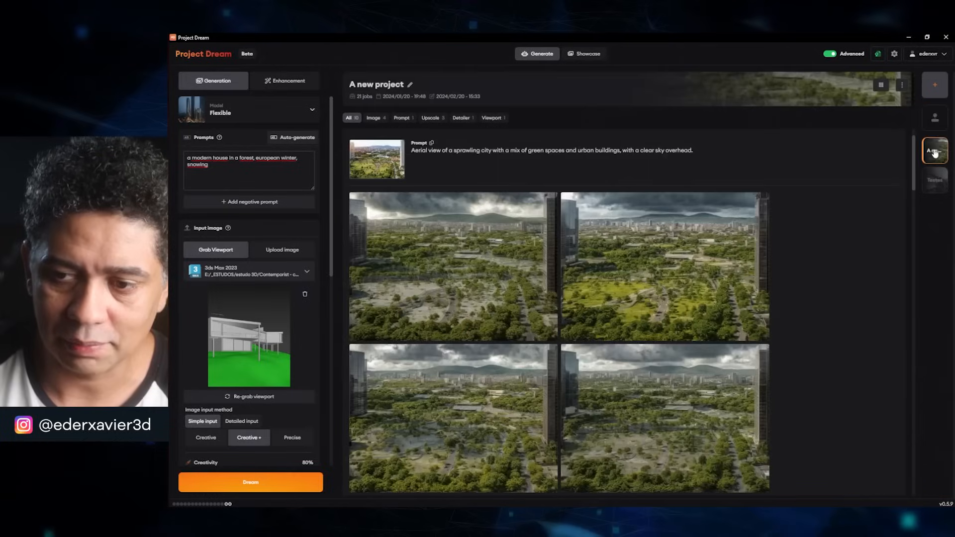
pyautogui.scroll(-10, 396, 214)
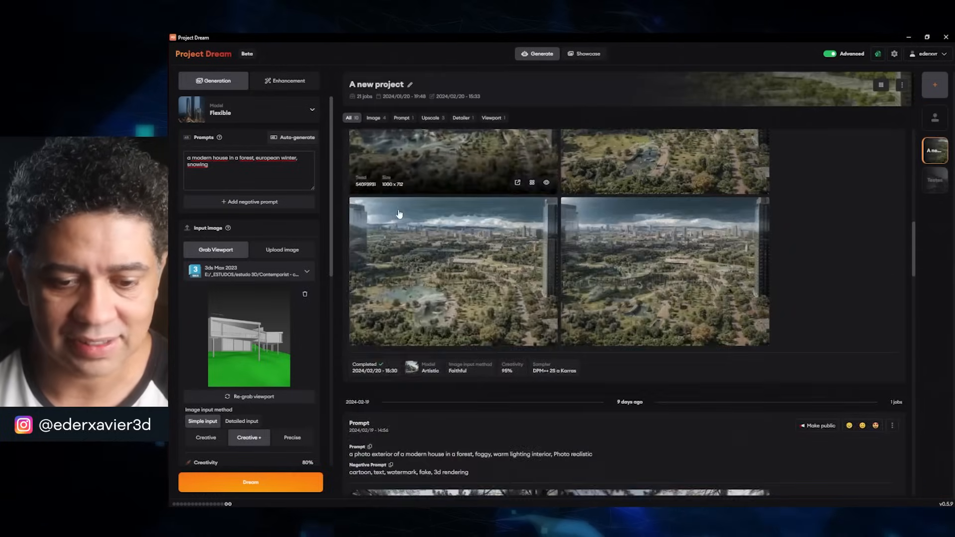
pyautogui.scroll(-10, 399, 214)
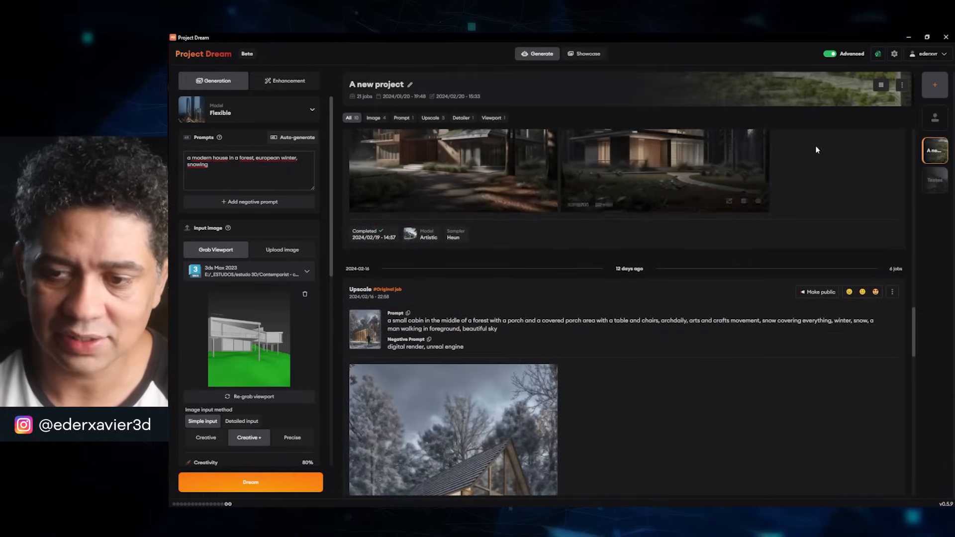
pyautogui.click(921, 184)
pyautogui.scroll(-10, 706, 189)
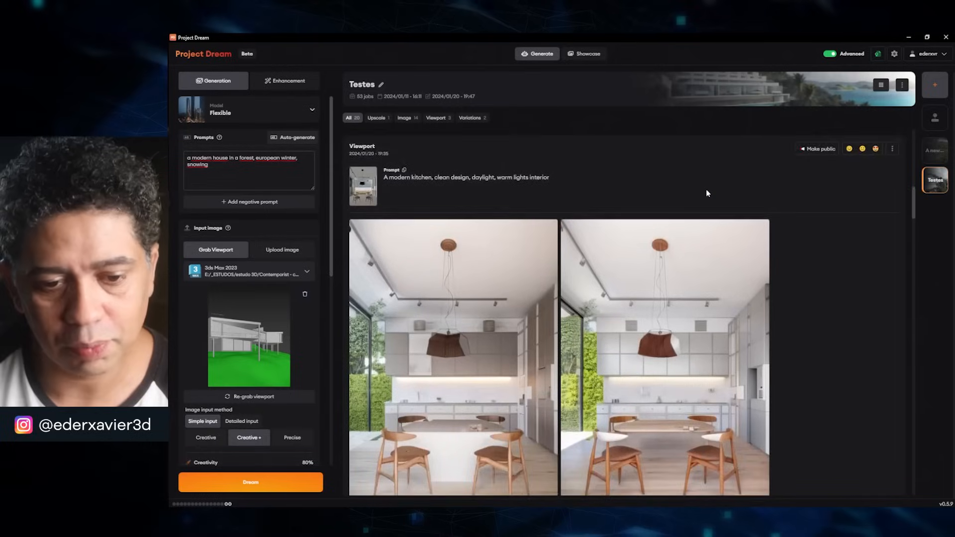
pyautogui.scroll(15, 708, 193)
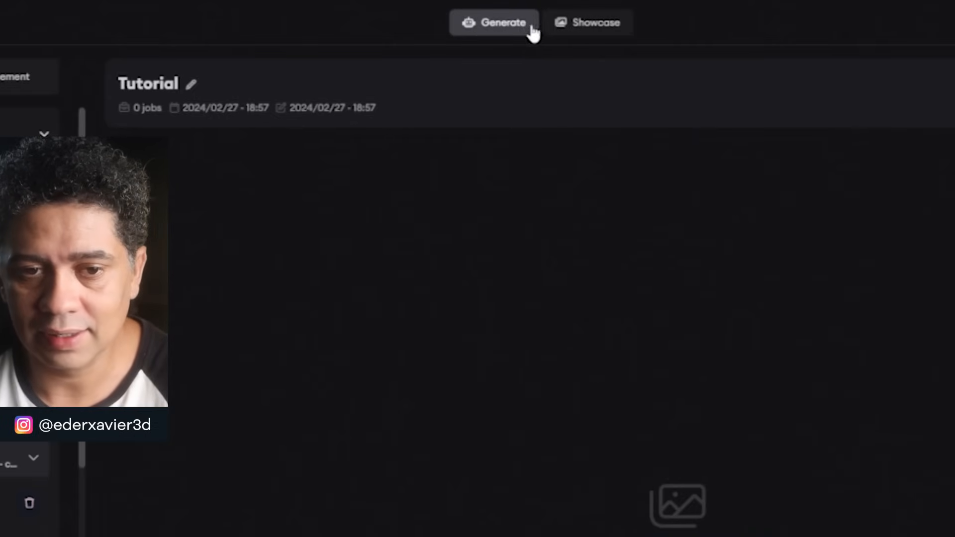
# Open the user showcase and look through the published images and their prompts.
pyautogui.click(600, 31)
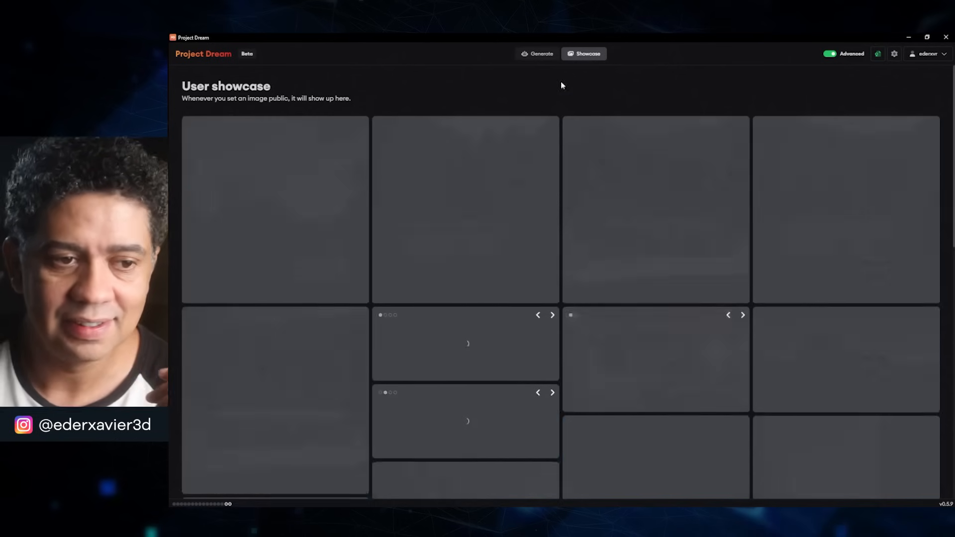
pyautogui.scroll(-2, 414, 221)
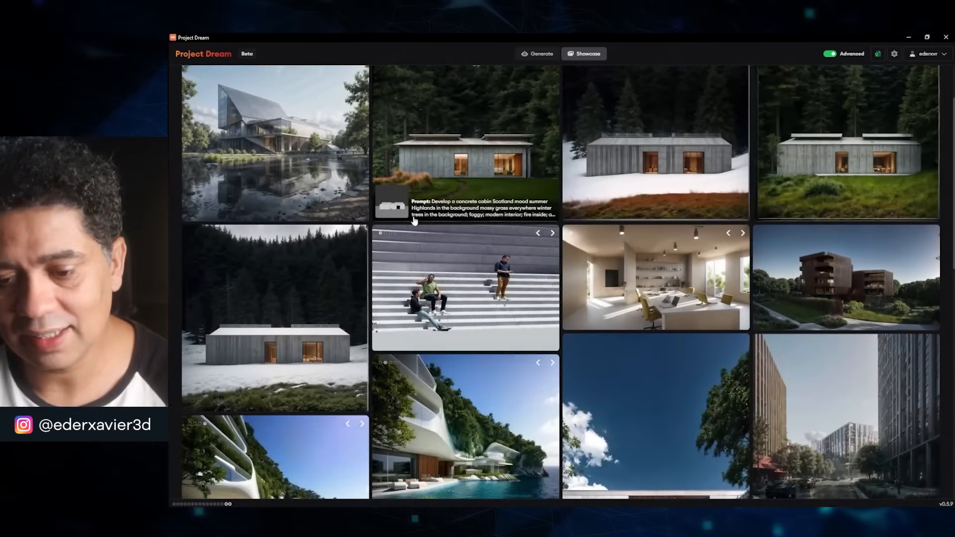
pyautogui.scroll(-3, 414, 221)
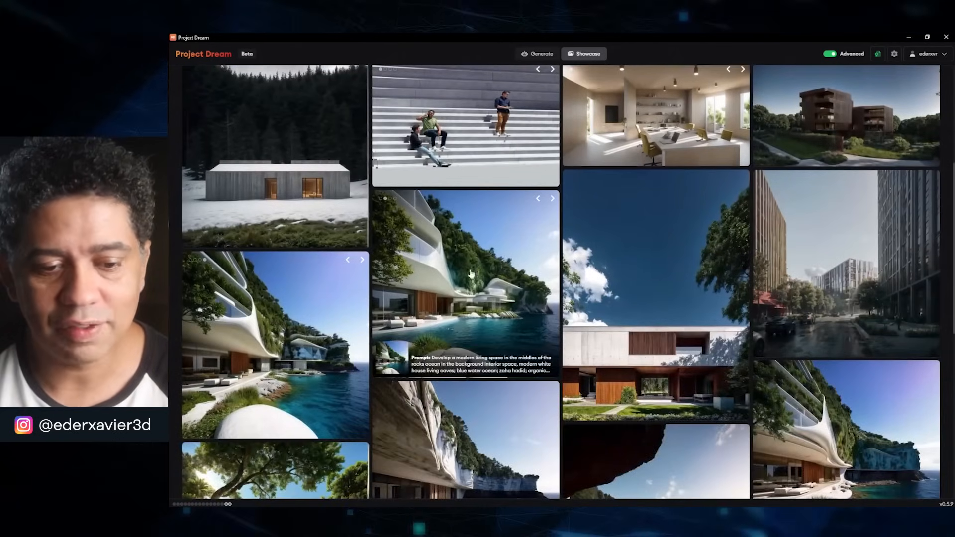
pyautogui.scroll(-1, 617, 297)
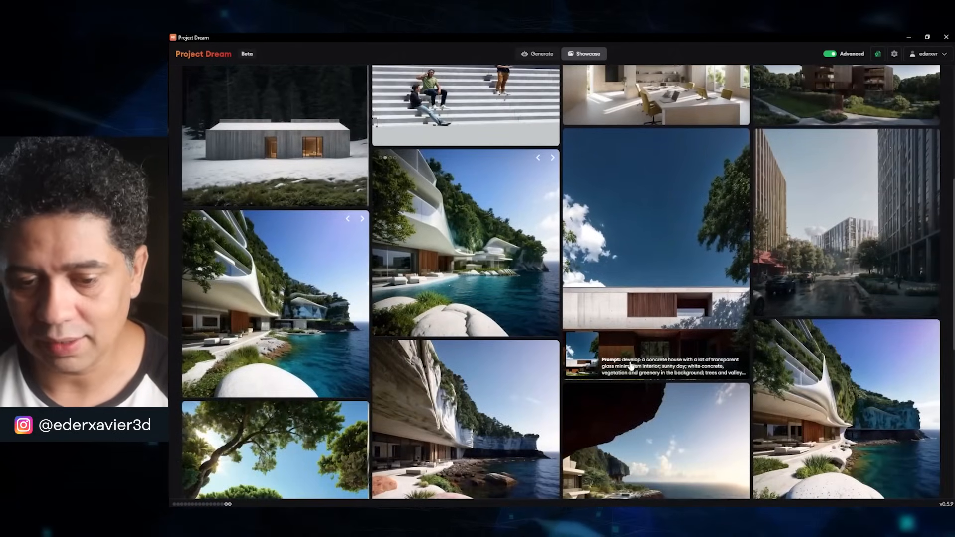
pyautogui.scroll(-1, 571, 383)
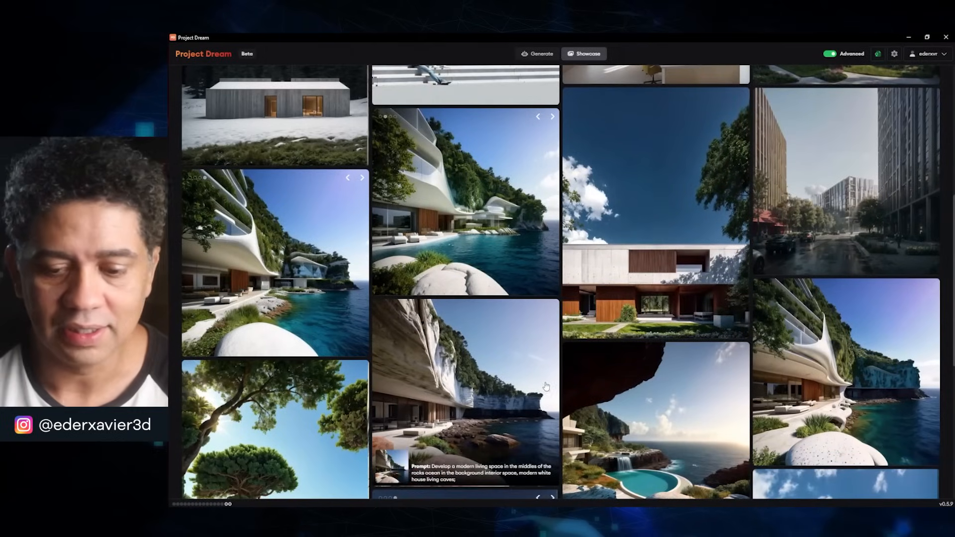
pyautogui.scroll(-1, 598, 379)
# Inspect the prompt and generation settings of the cliffside round pool image, and return to the start of the showcase.
pyautogui.click(662, 374)
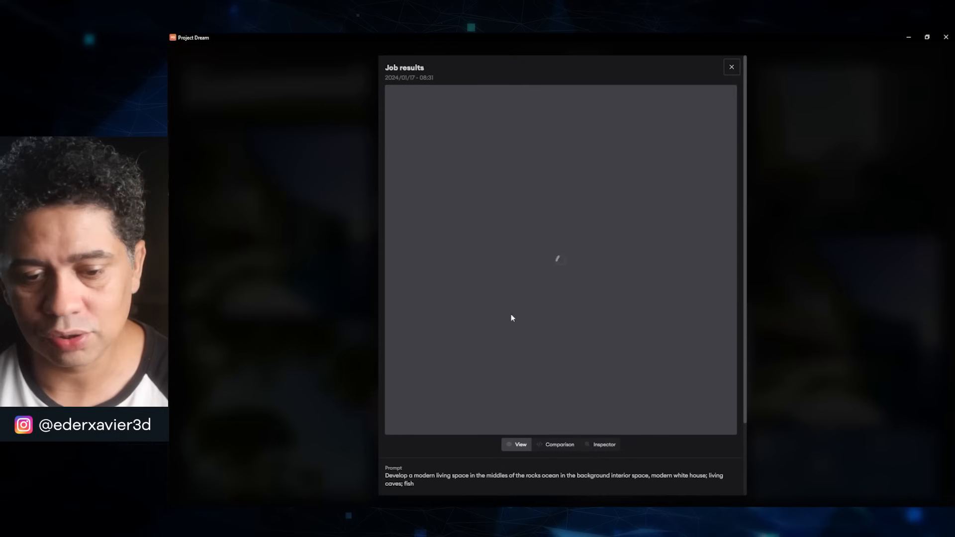
pyautogui.scroll(-2, 593, 325)
pyautogui.scroll(-1, 592, 324)
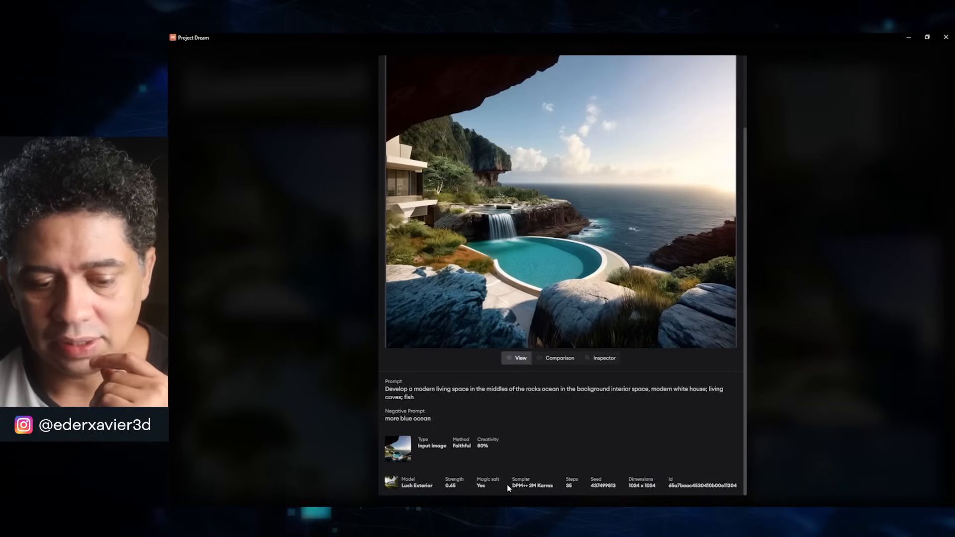
pyautogui.click(780, 114)
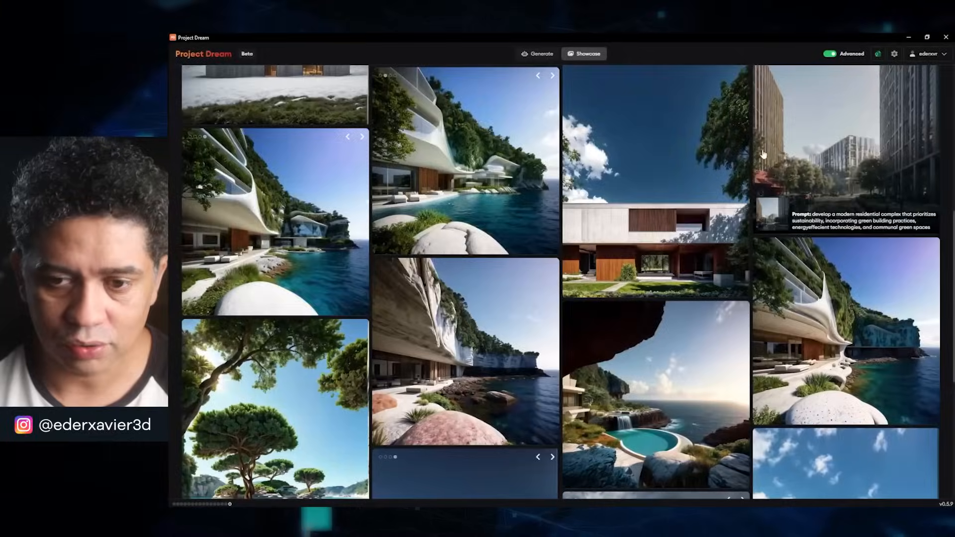
pyautogui.scroll(10, 771, 135)
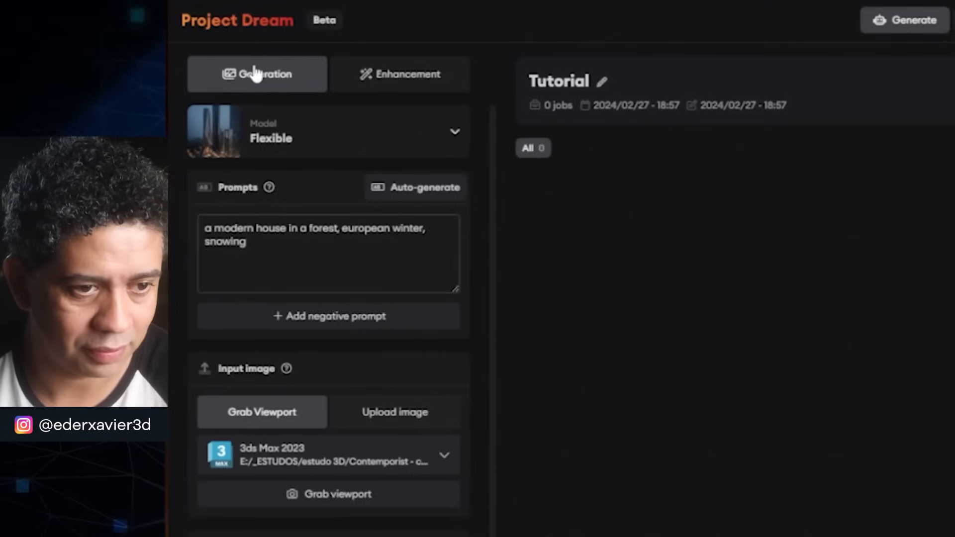
# Replace the Tutorial project's prompt with "a modern cabin infront a lake, forest".
pyautogui.moveTo(262, 238); pyautogui.dragTo(194, 234)
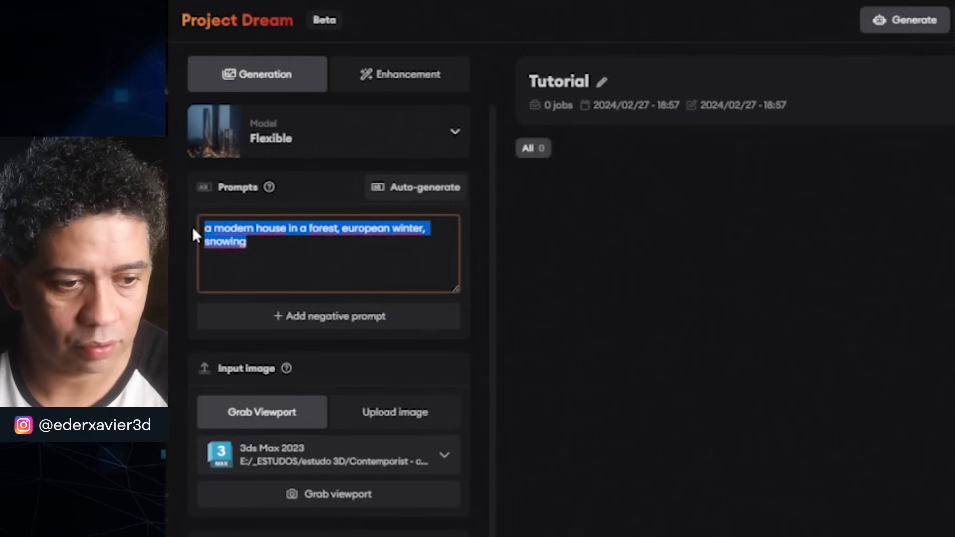
pyautogui.write('a moder')
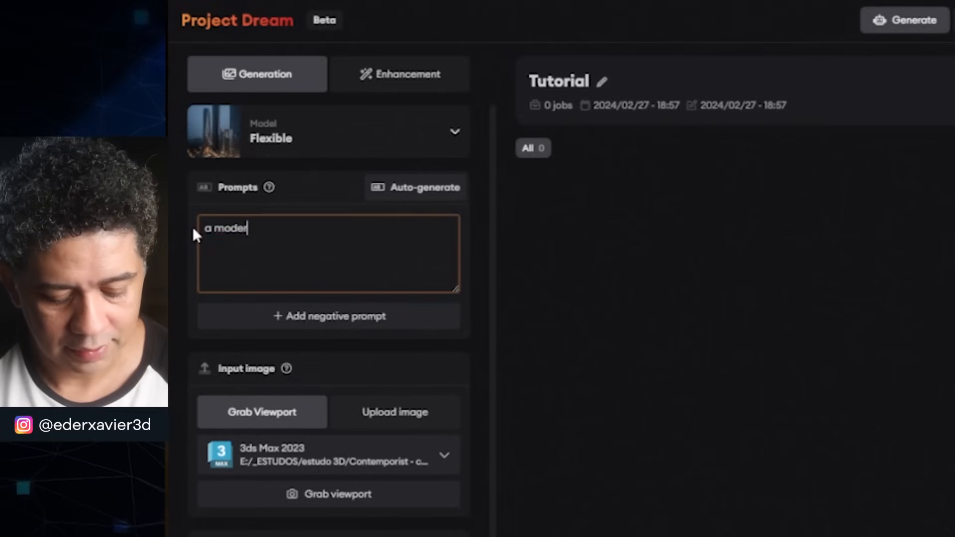
pyautogui.write('n cobin infront a l')
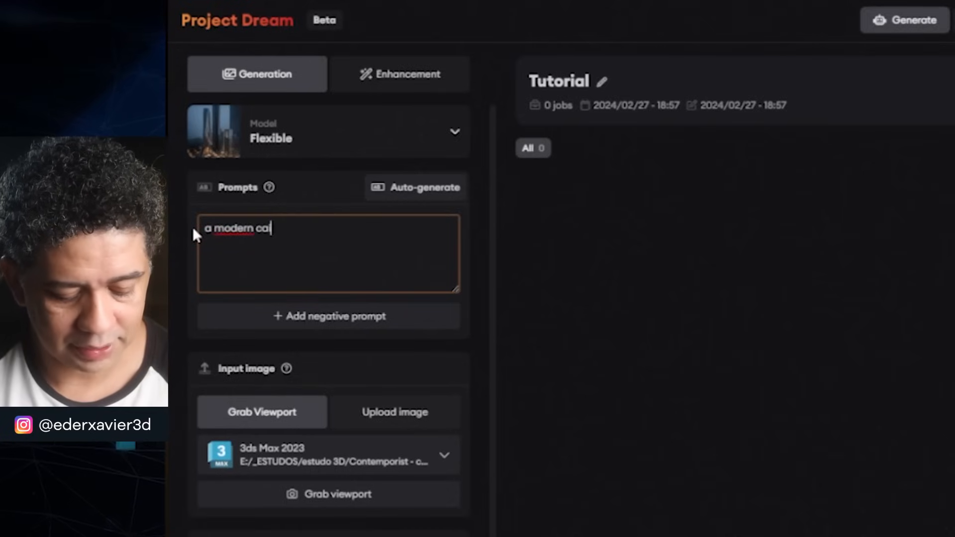
pyautogui.write('ake')
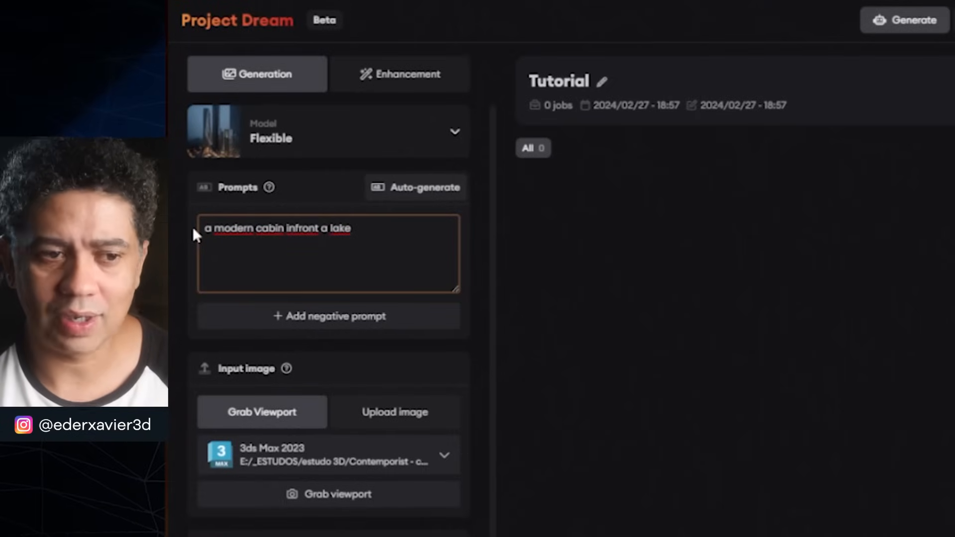
pyautogui.write(', forest')
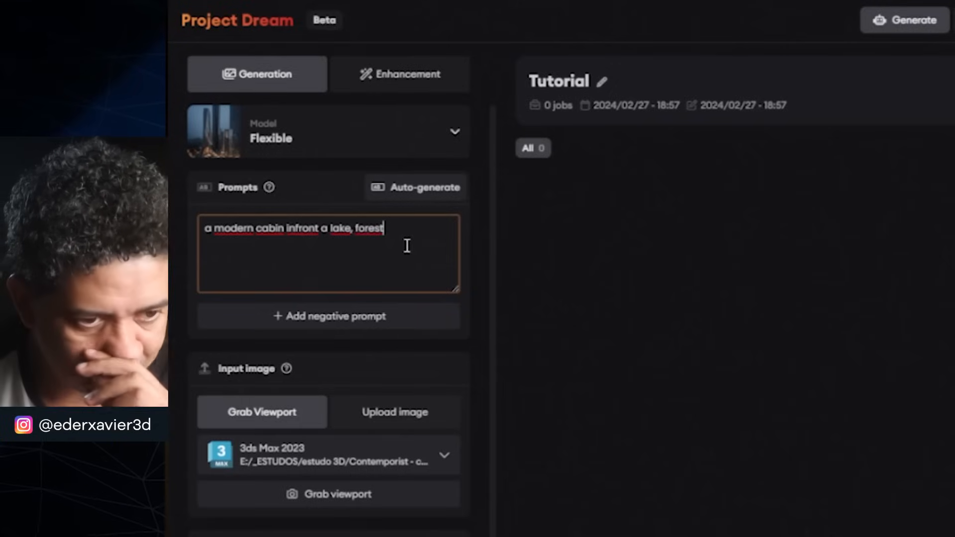
# Show the empty negative prompt field and hide it again.
pyautogui.click(322, 326)
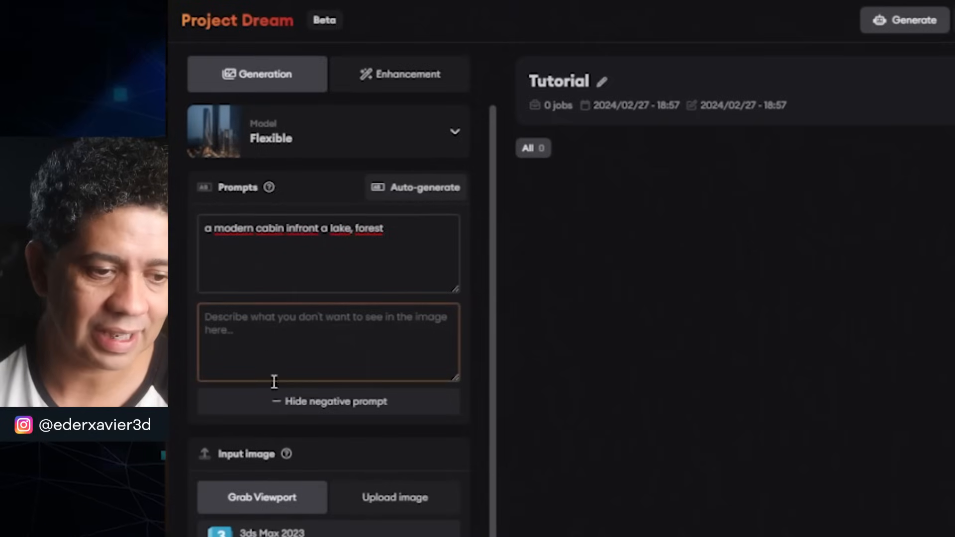
pyautogui.click(307, 404)
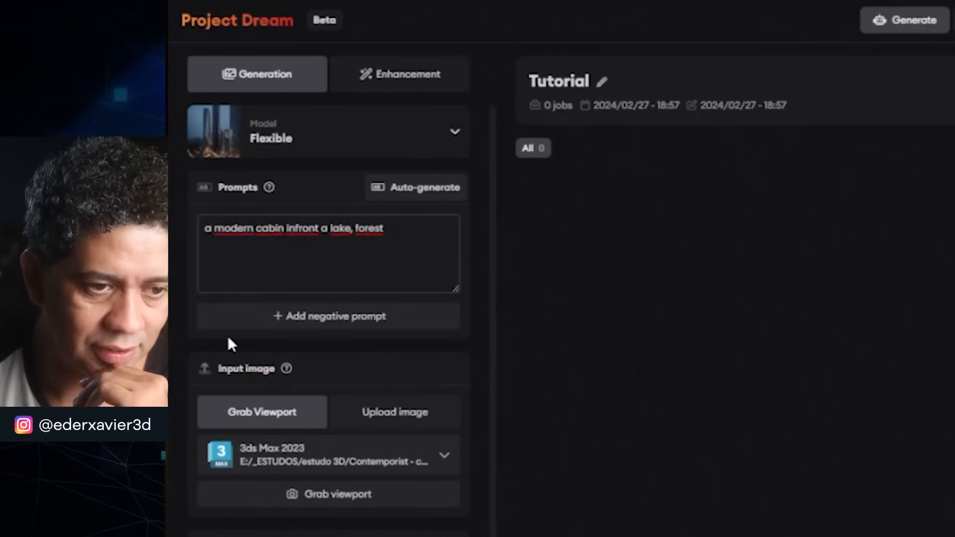
# Generate four normal-size images of the cabin prompt at a 2:3 aspect ratio with the Flexible model.
pyautogui.click(292, 136)
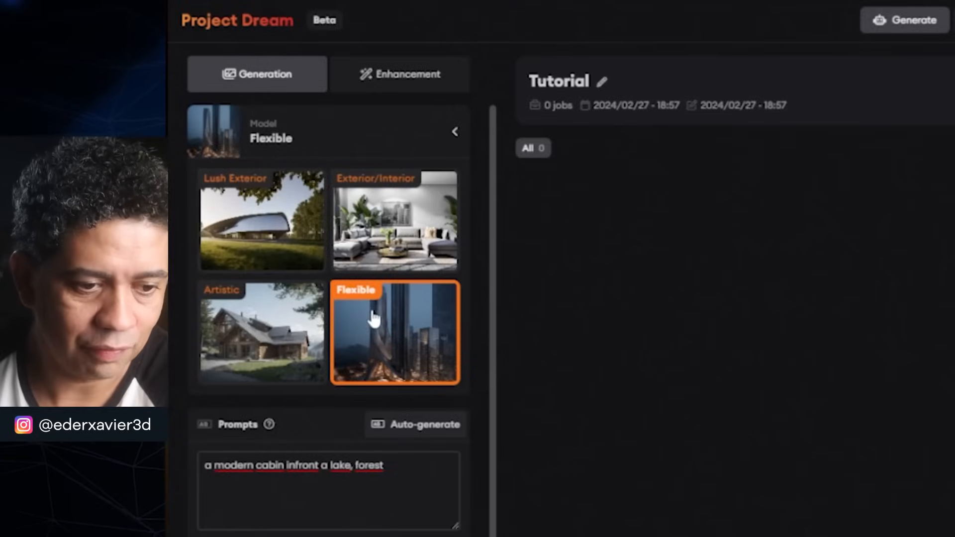
pyautogui.click(453, 132)
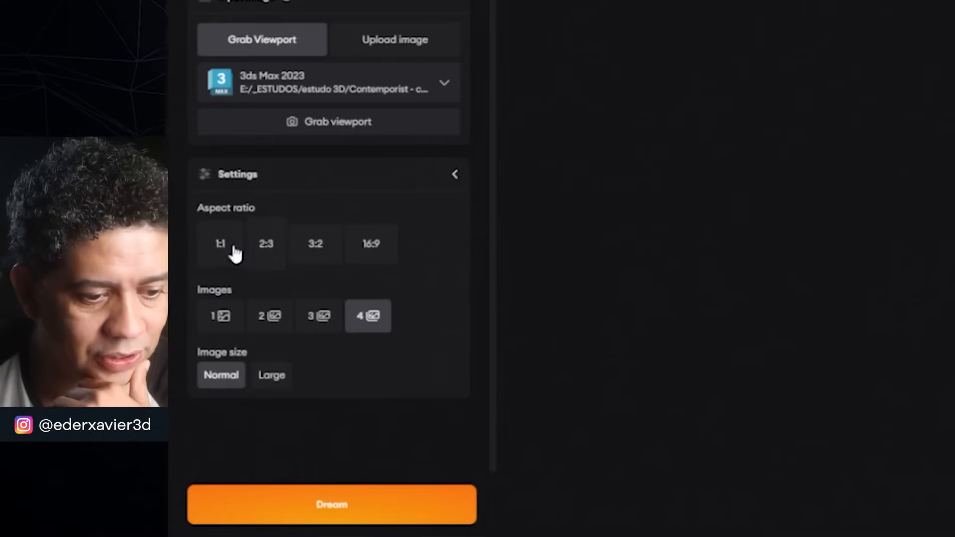
pyautogui.click(272, 257)
pyautogui.click(324, 256)
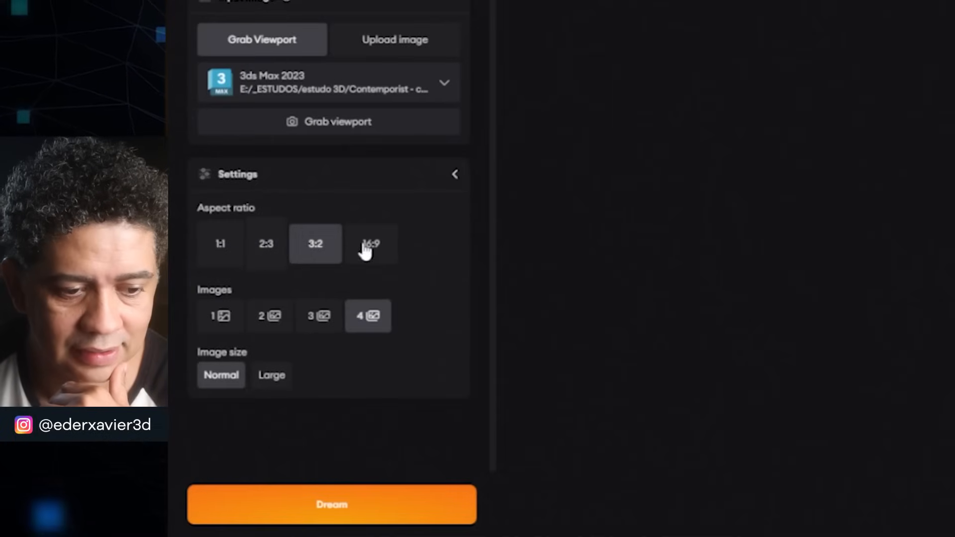
pyautogui.click(366, 251)
pyautogui.click(257, 263)
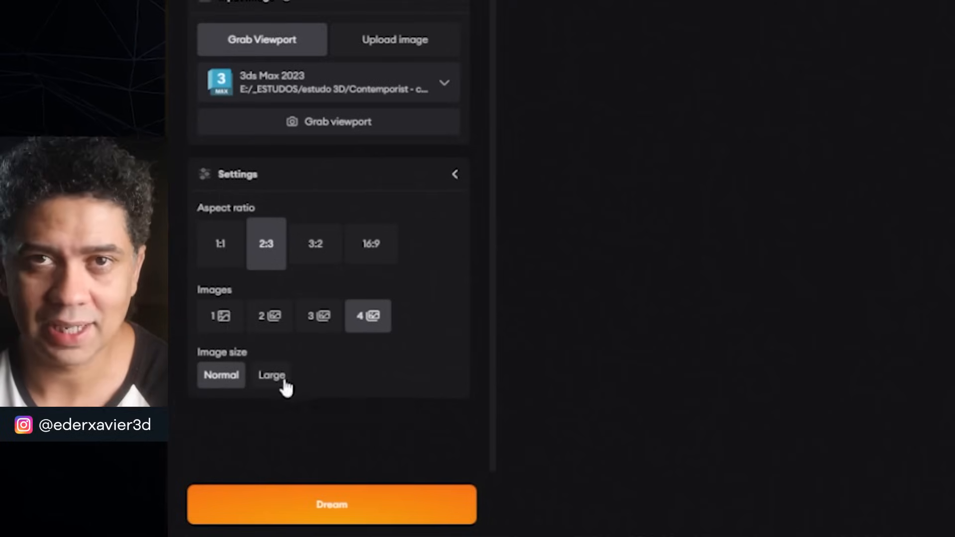
pyautogui.click(271, 506)
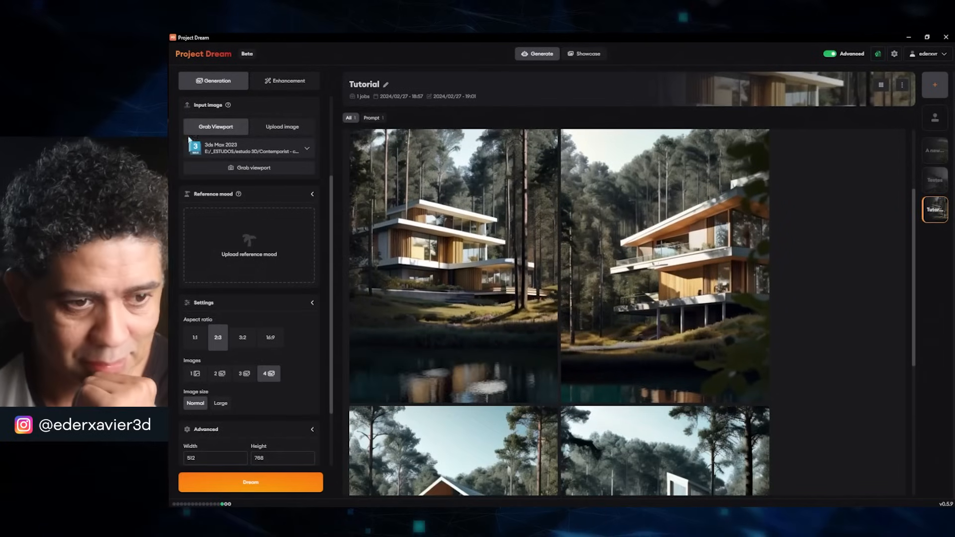
# Turn off the advanced mode and look through the generated cabin images.
pyautogui.scroll(3, 210, 173)
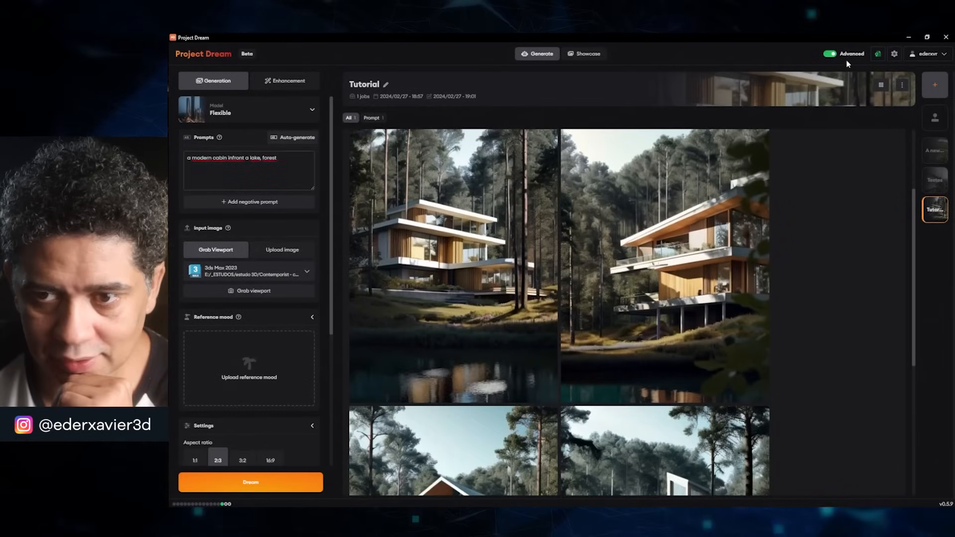
pyautogui.click(829, 53)
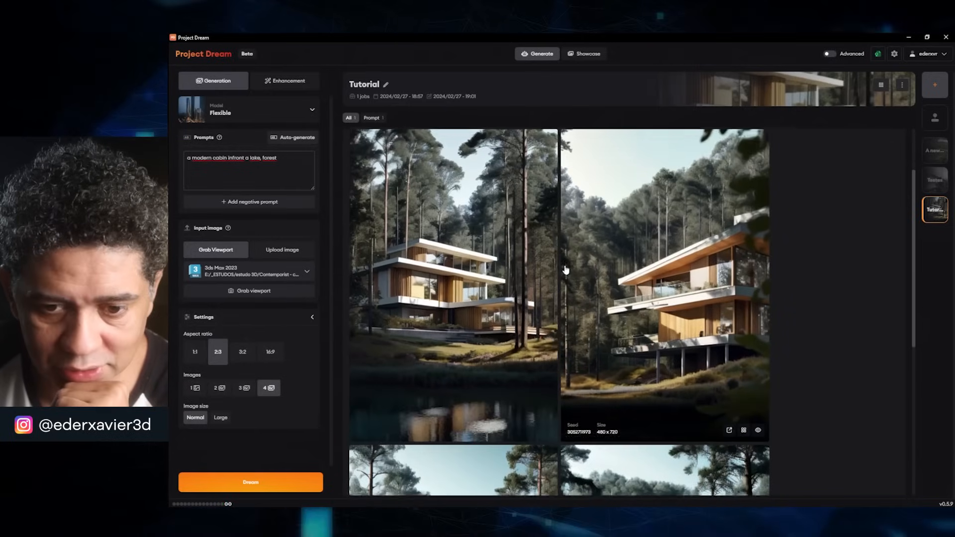
pyautogui.scroll(-5, 566, 270)
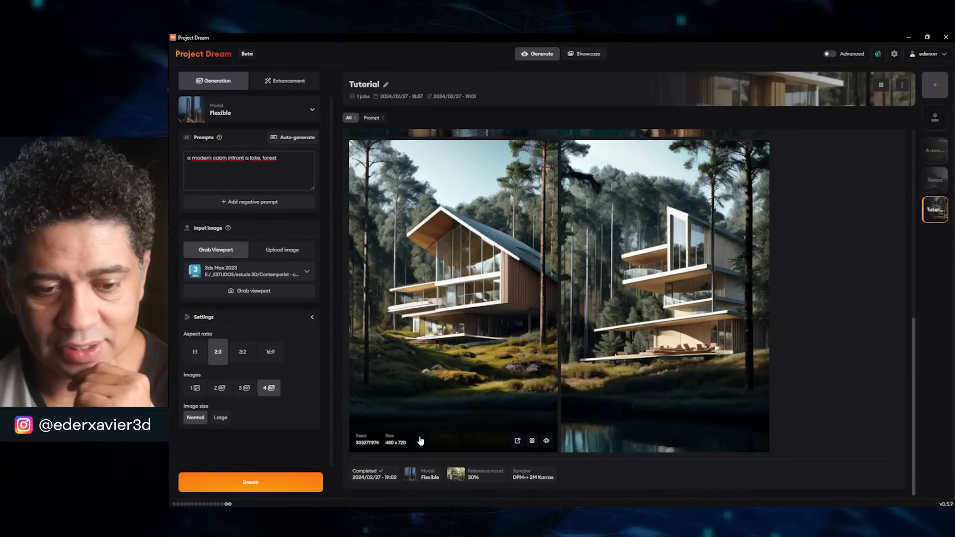
pyautogui.scroll(5, 689, 242)
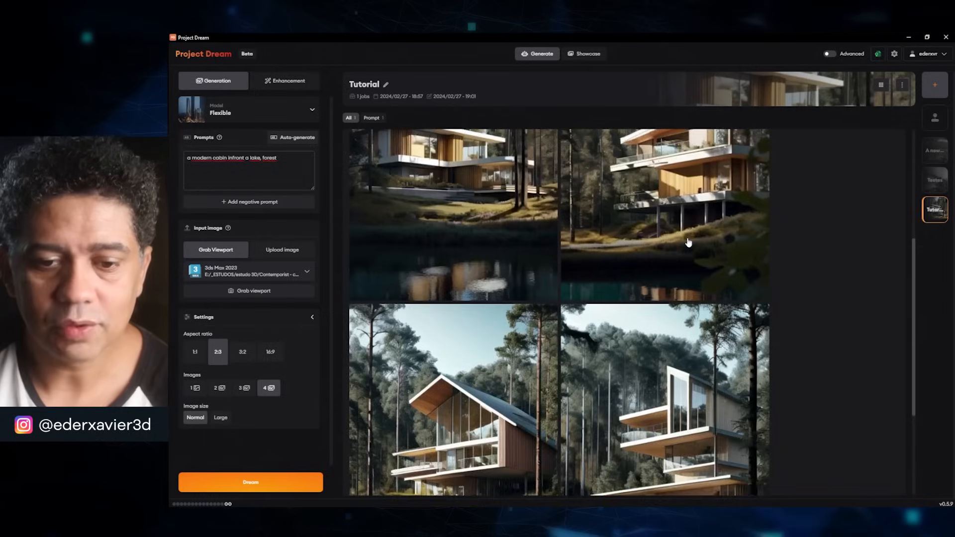
pyautogui.scroll(-5, 689, 242)
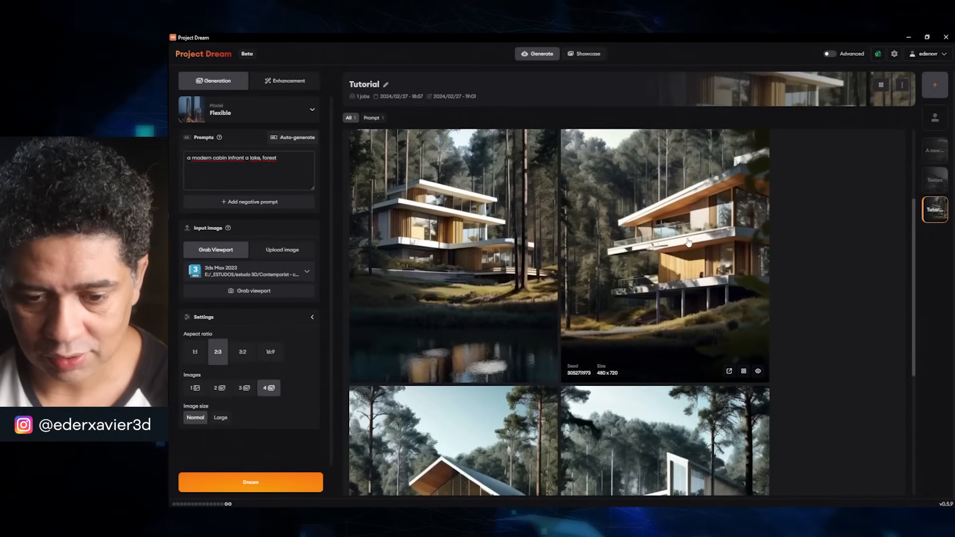
# Upscale the generated image of the cabin with the tall window tower at 60% creativity, and close its job results.
pyautogui.click(683, 248)
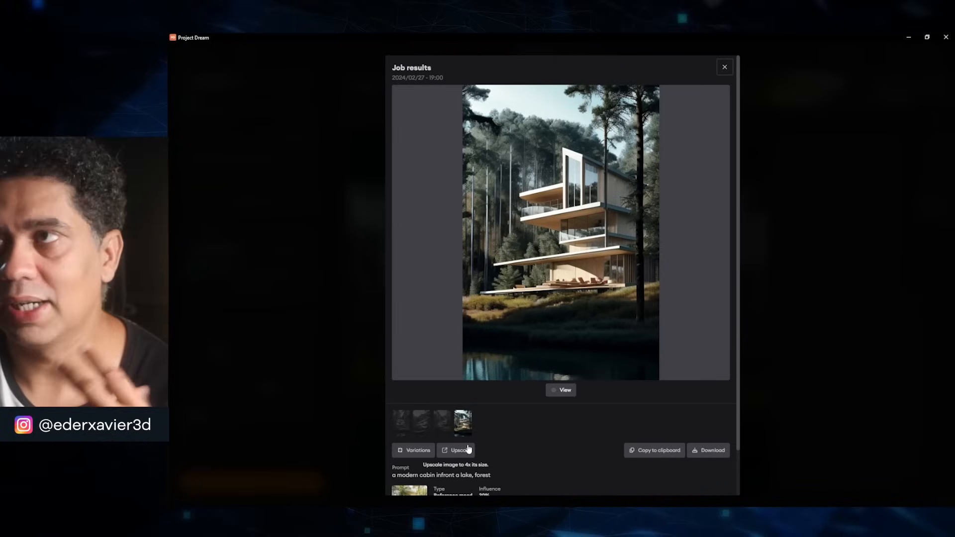
pyautogui.click(468, 453)
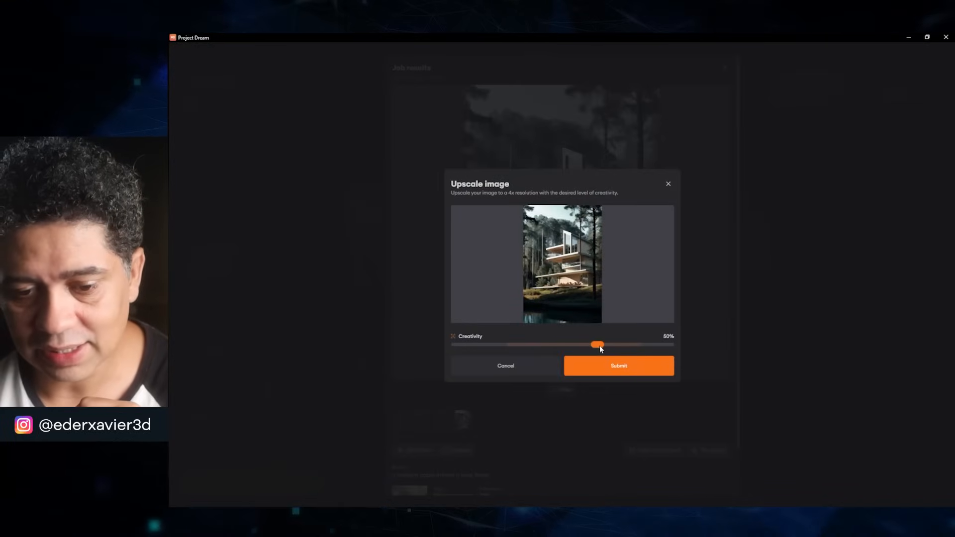
pyautogui.moveTo(540, 347); pyautogui.dragTo(598, 347)
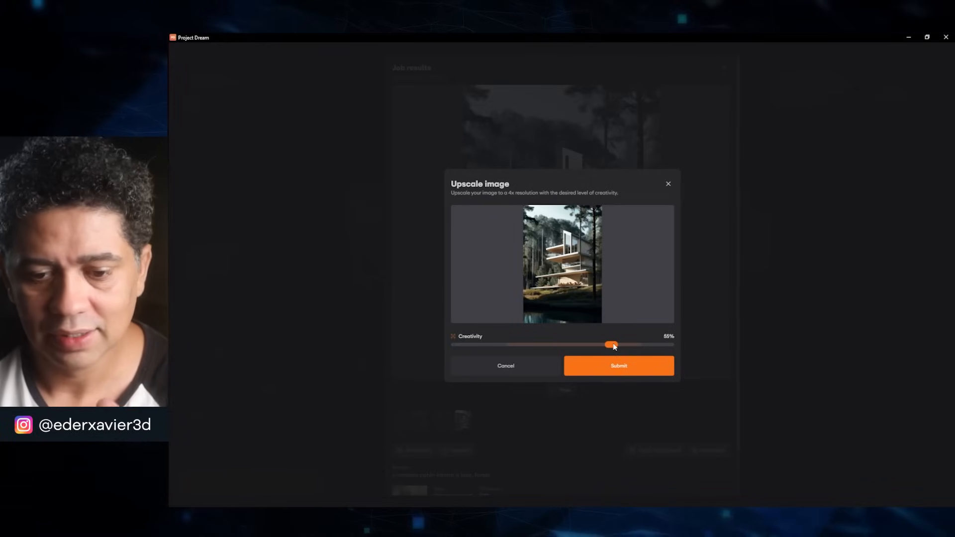
pyautogui.click(604, 370)
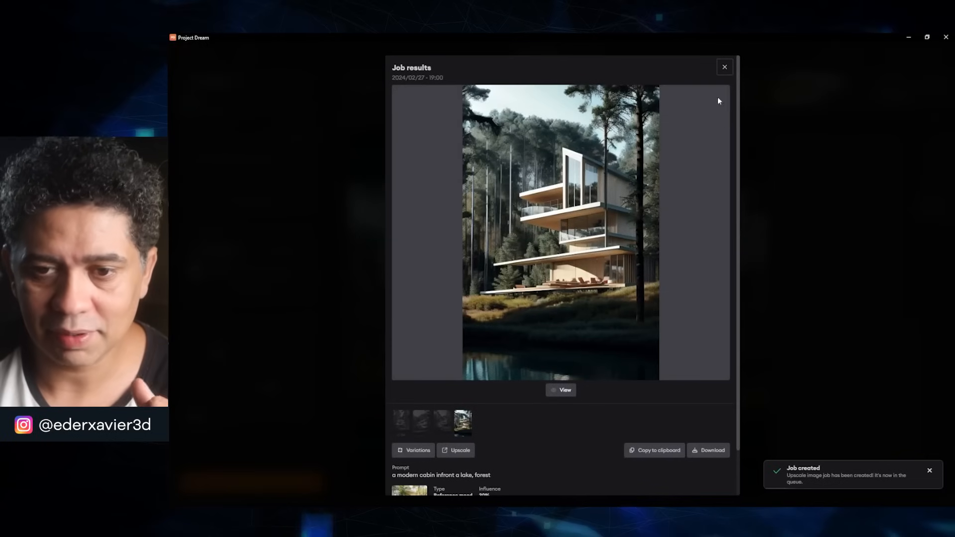
pyautogui.click(725, 68)
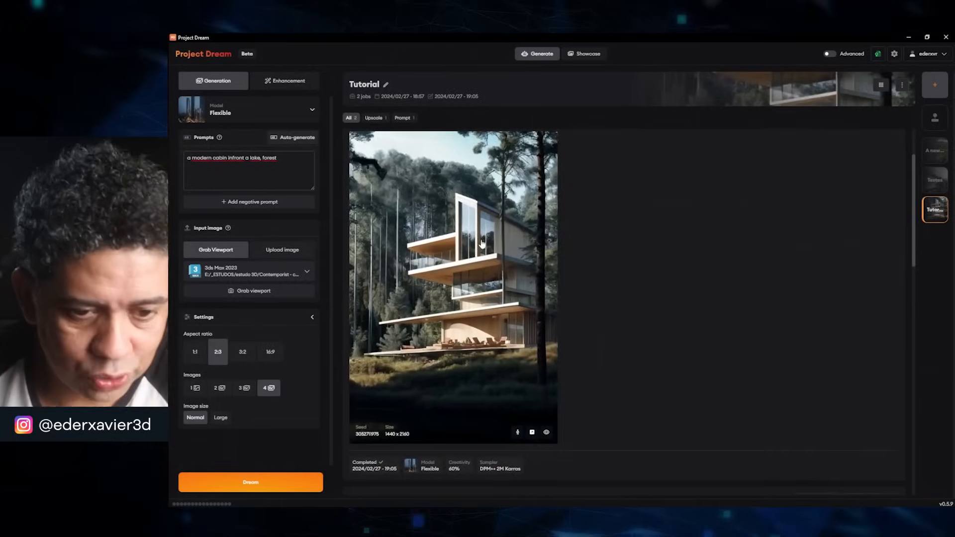
# Inspect the upscaled cabin image up close, examining the terraces, facade and forest details, and return to the project's job list.
pyautogui.click(477, 251)
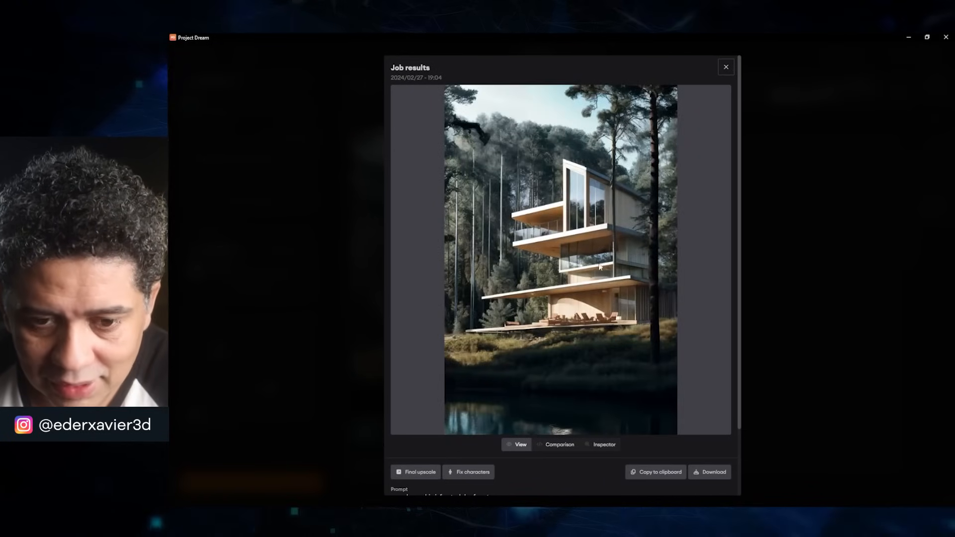
pyautogui.click(602, 445)
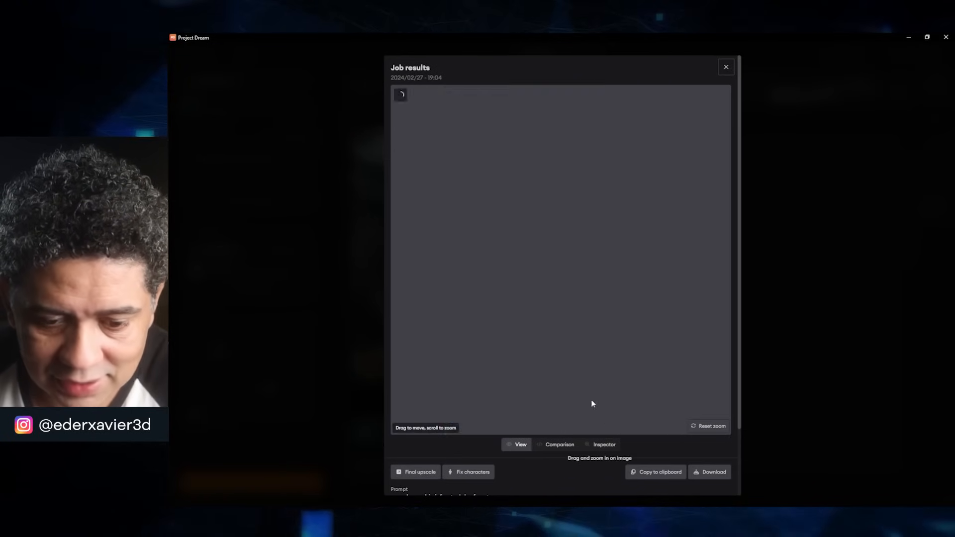
pyautogui.scroll(5, 583, 323)
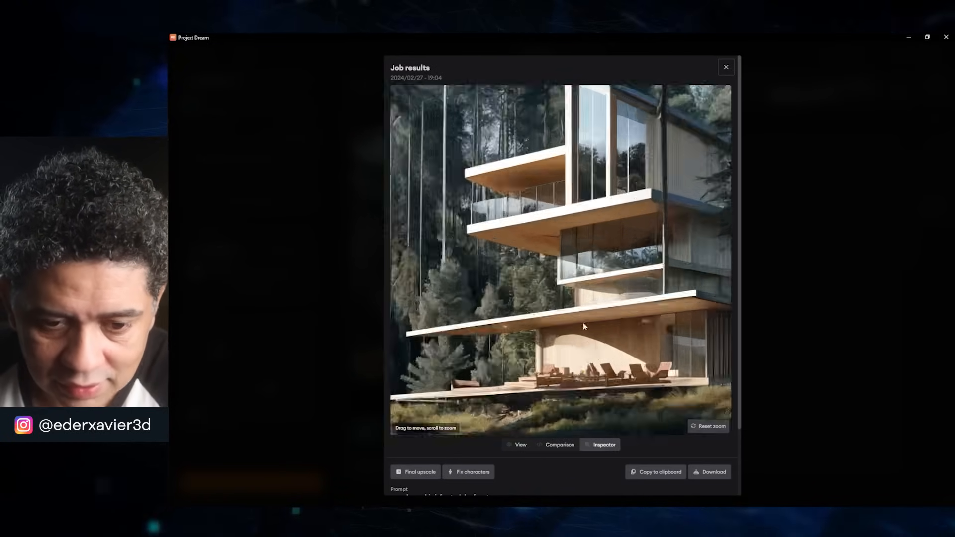
pyautogui.moveTo(583, 322); pyautogui.dragTo(582, 343)
pyautogui.moveTo(459, 208); pyautogui.dragTo(590, 300)
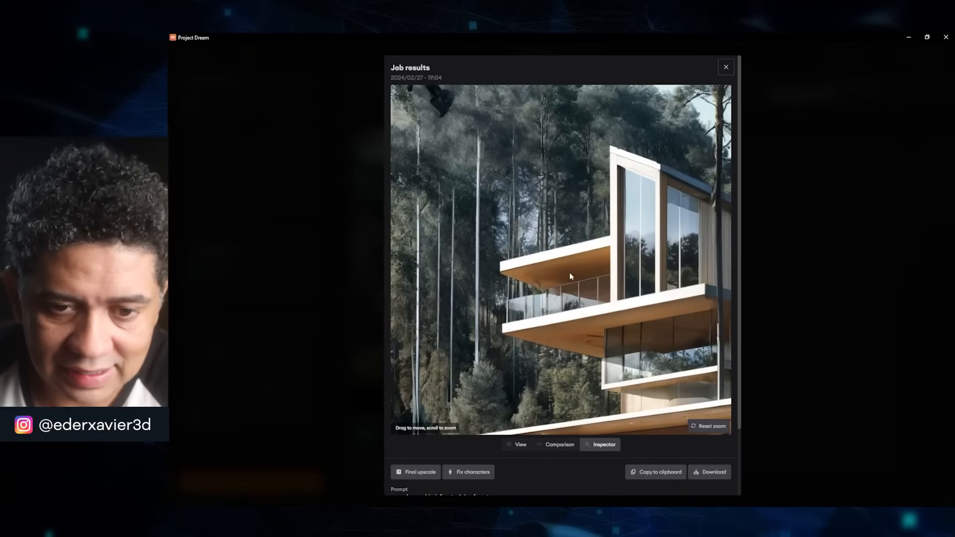
pyautogui.scroll(-2, 562, 256)
pyautogui.scroll(-1, 561, 256)
pyautogui.moveTo(570, 271); pyautogui.dragTo(559, 169)
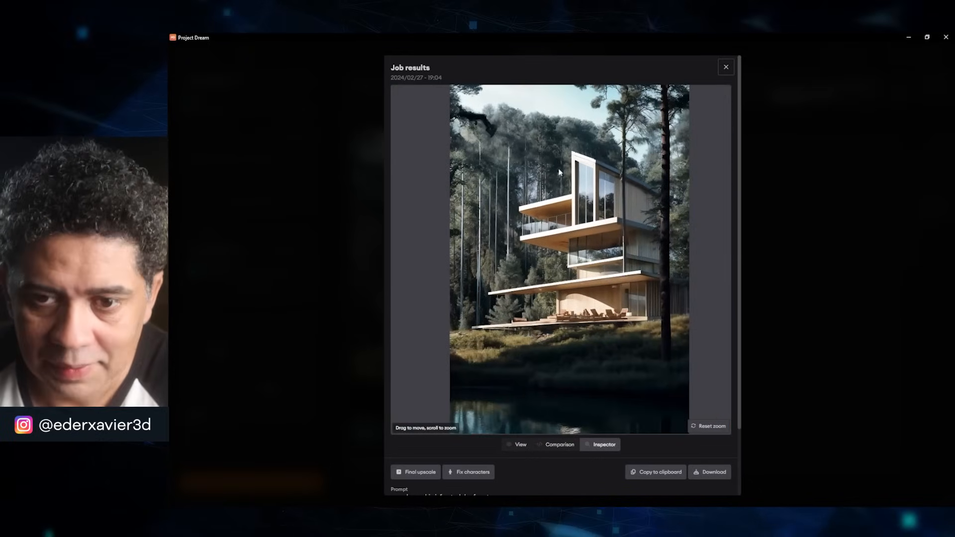
pyautogui.click(727, 68)
pyautogui.scroll(1, 514, 309)
pyautogui.scroll(2, 514, 309)
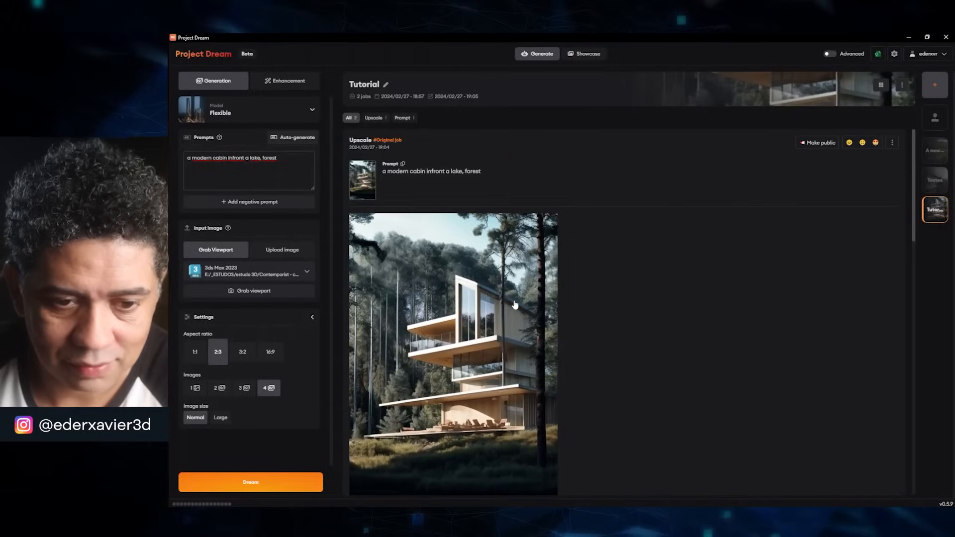
pyautogui.scroll(-1, 513, 306)
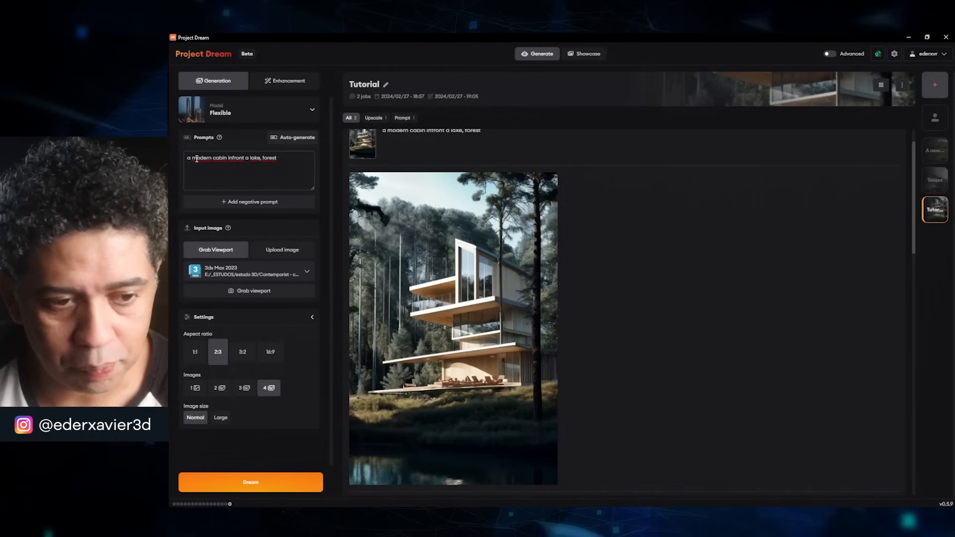
# Grab the 3ds Max viewport as the input image and compare it with the scene in 3ds Max.
pyautogui.click(281, 251)
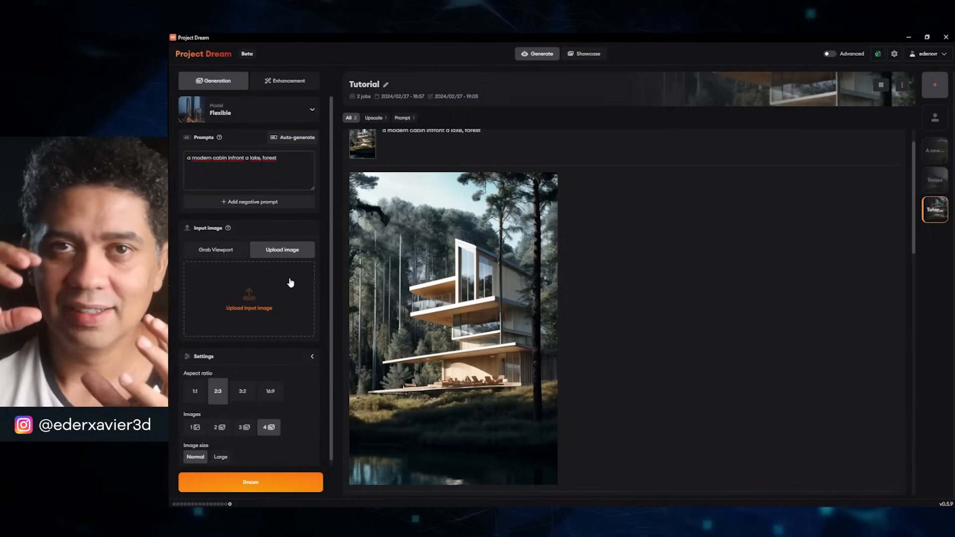
pyautogui.click(225, 254)
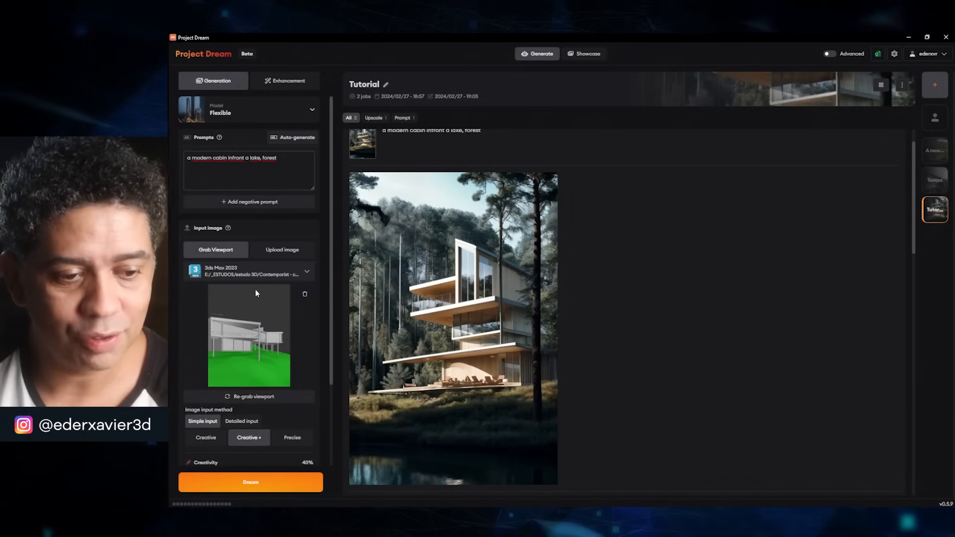
pyautogui.click(540, 507)
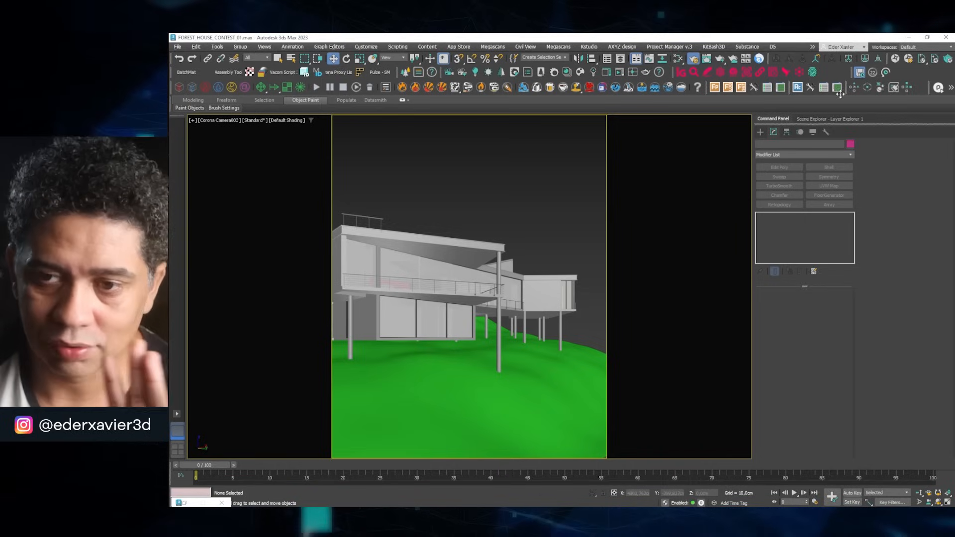
pyautogui.click(909, 38)
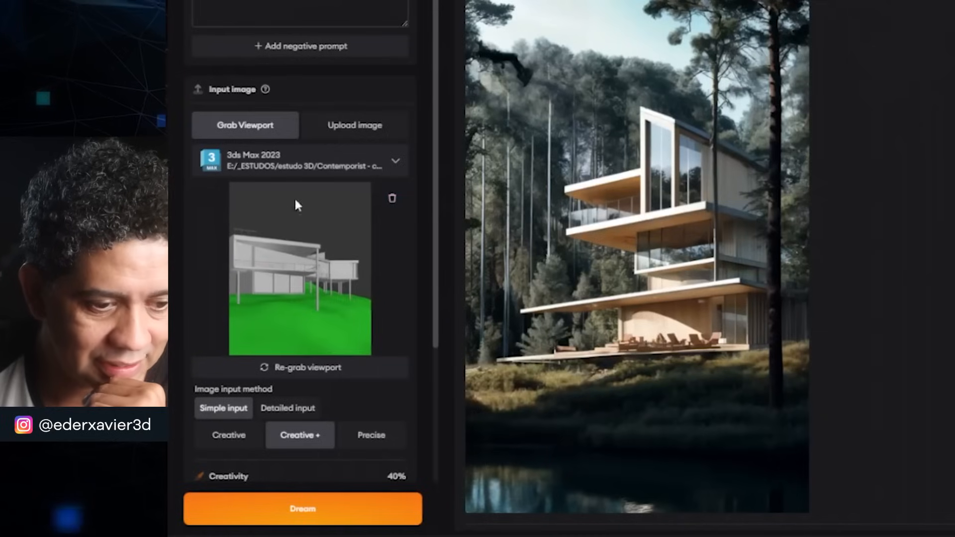
# Check the available viewport hosts and keep 3ds Max 2023 as the source.
pyautogui.click(395, 166)
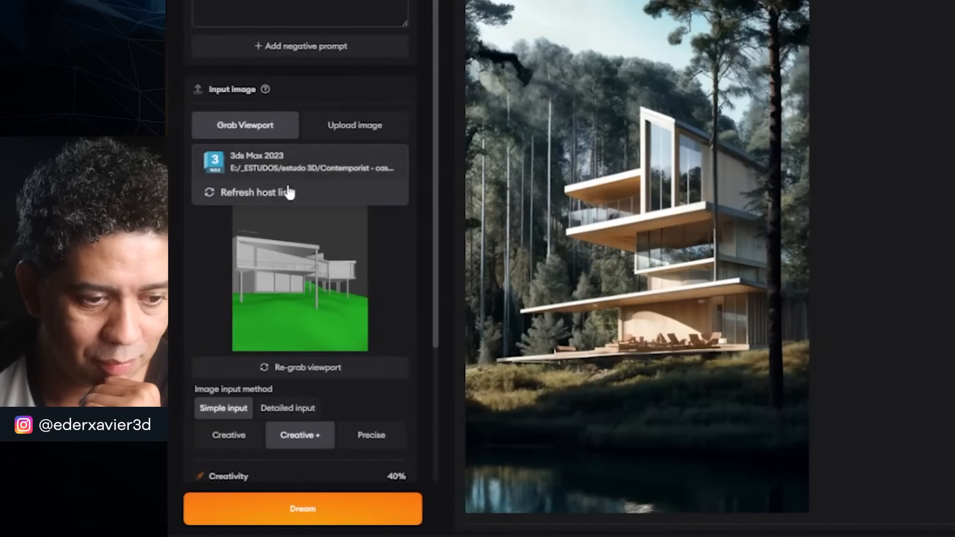
pyautogui.click(299, 167)
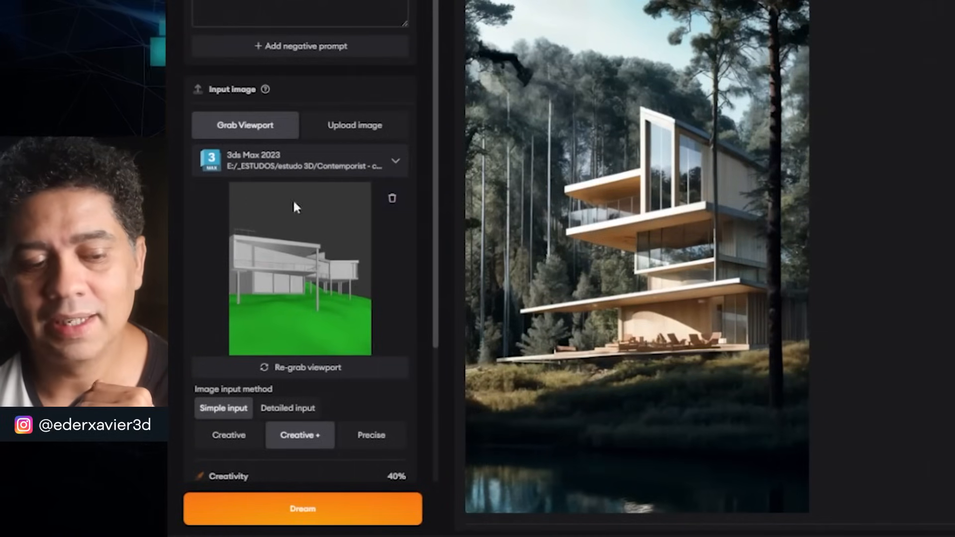
pyautogui.click(335, 172)
pyautogui.click(318, 172)
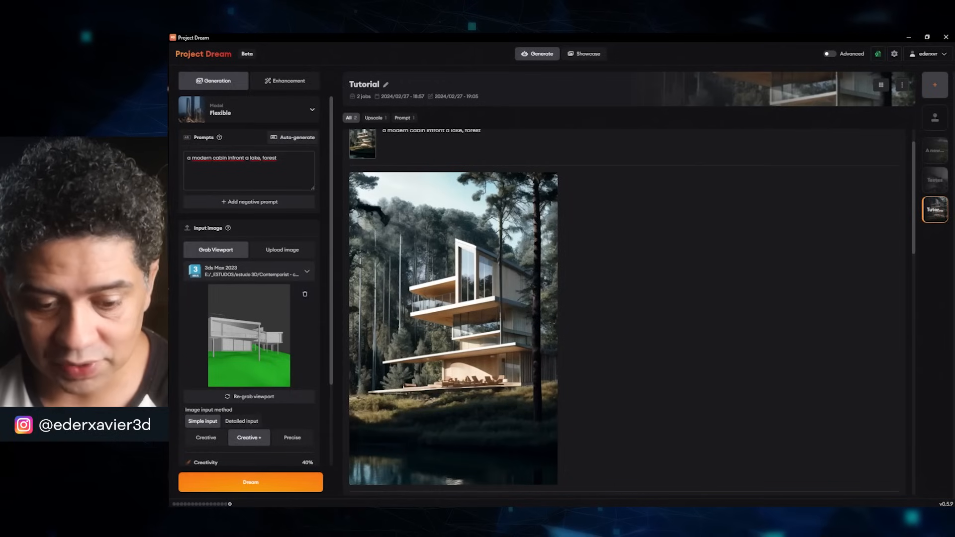
# Switch the 3ds Max viewport to Corona Camera001, and re-grab it as the input image in Project Dream.
pyautogui.click(228, 513)
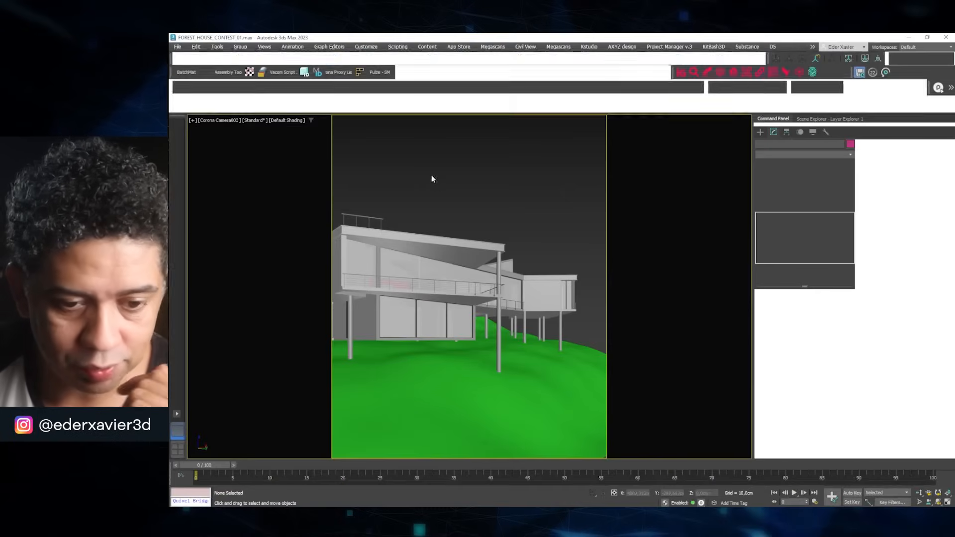
pyautogui.click(219, 120)
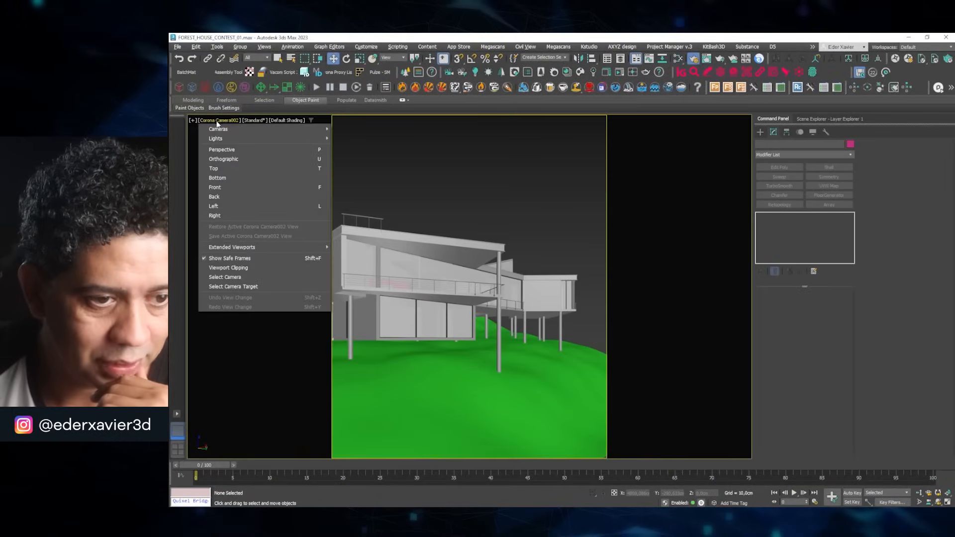
pyautogui.moveTo(230, 131)
pyautogui.click(367, 129)
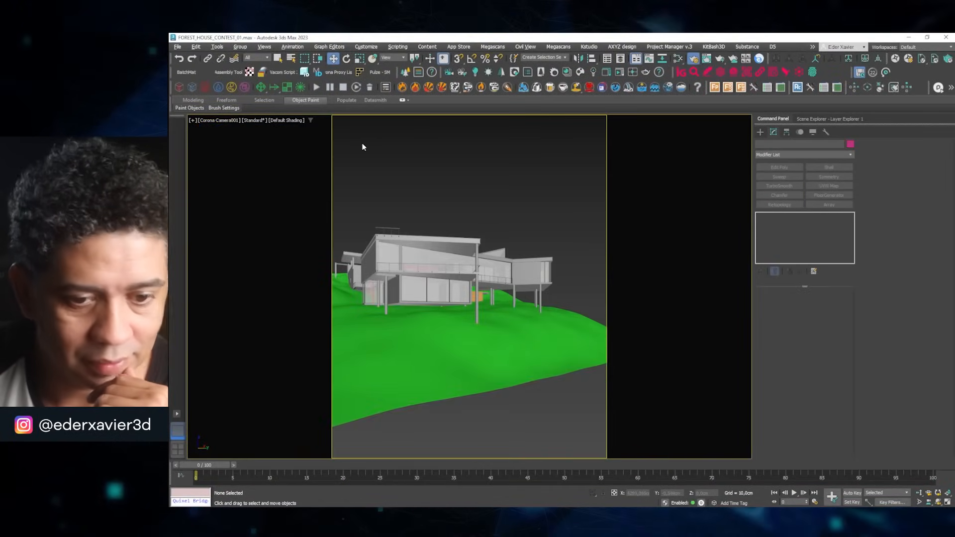
pyautogui.click(909, 38)
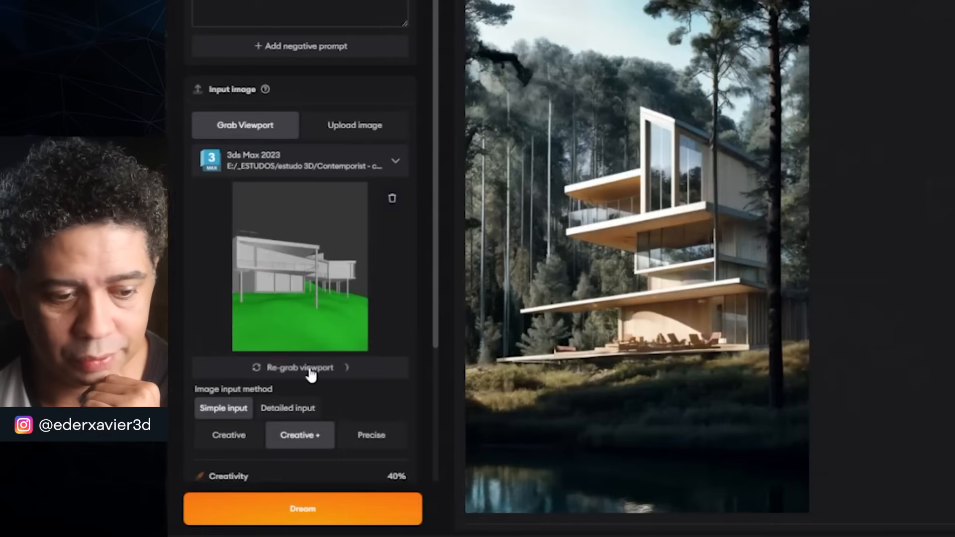
pyautogui.click(253, 397)
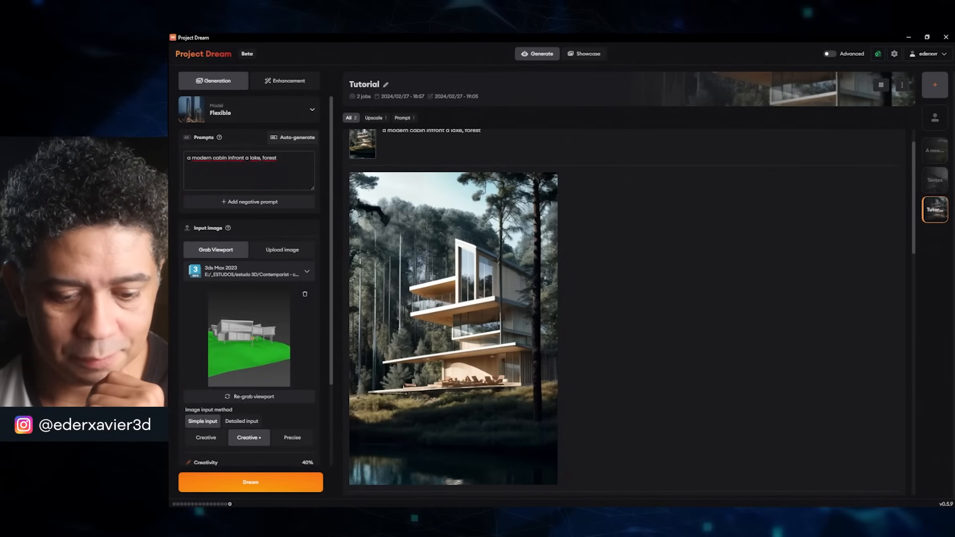
# Switch the 3ds Max viewport to Corona Camera002 and re-grab it as the input image in Project Dream.
pyautogui.hotkey('alt', 'Tab')
pyautogui.click(225, 124)
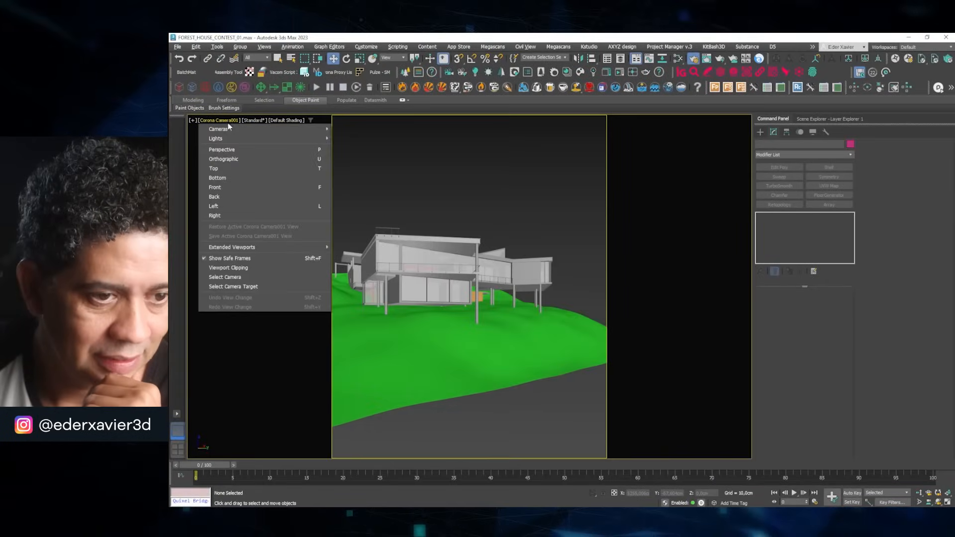
pyautogui.moveTo(221, 128)
pyautogui.click(370, 138)
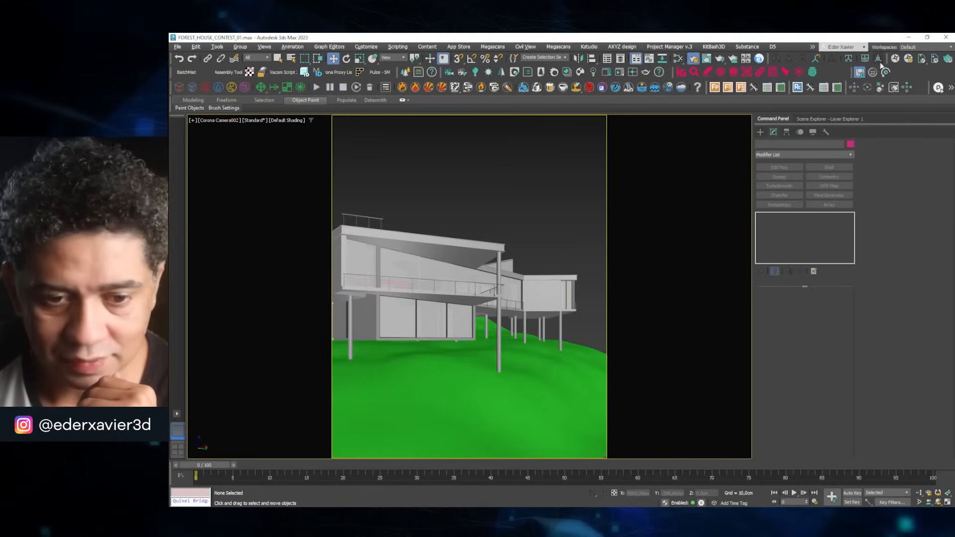
pyautogui.click(909, 37)
pyautogui.click(248, 276)
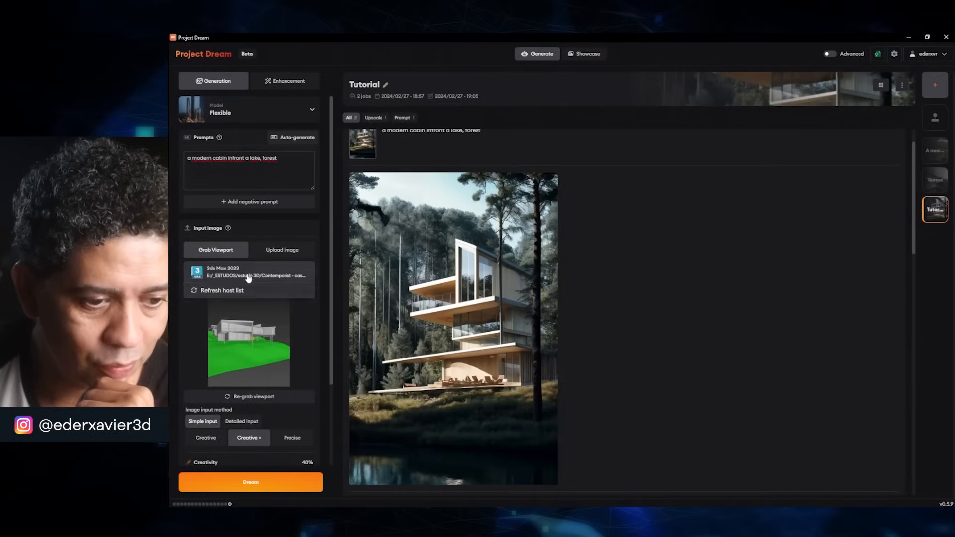
pyautogui.click(247, 278)
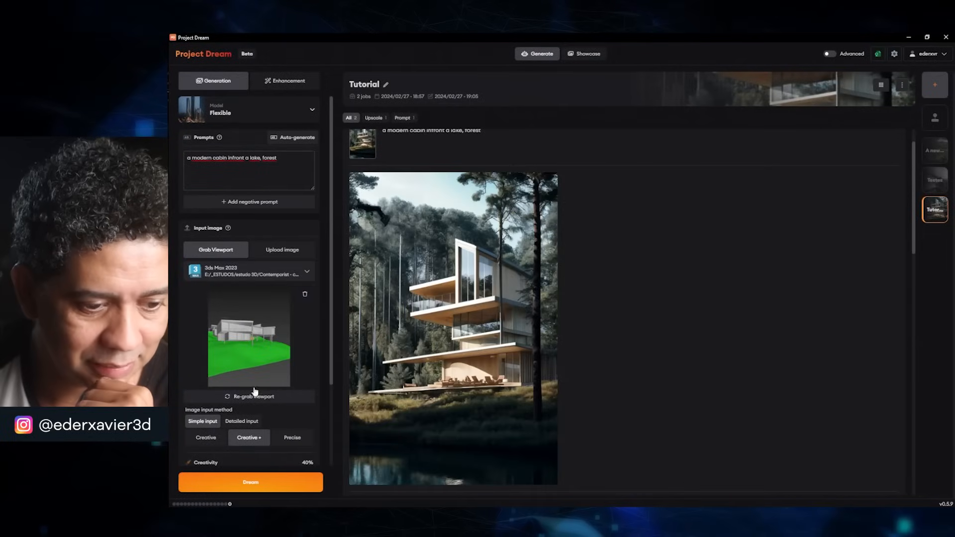
pyautogui.click(252, 398)
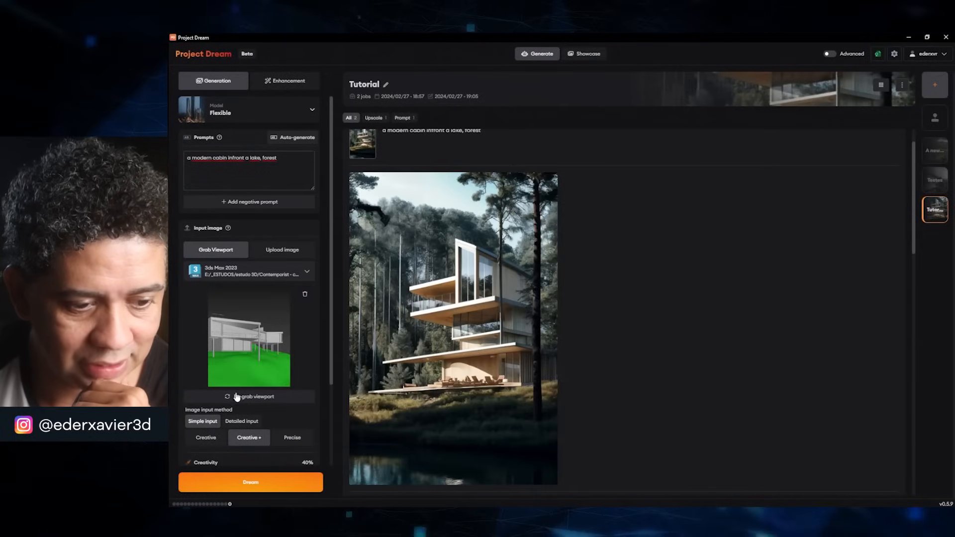
# Check the option for uploading an input image, and return to the grabbed viewport as the source.
pyautogui.scroll(-3, 245, 356)
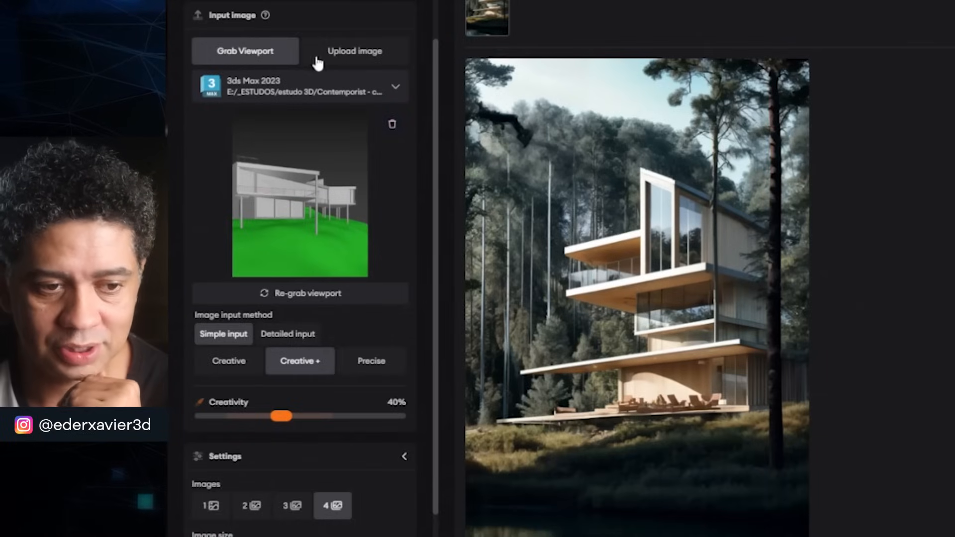
pyautogui.click(341, 52)
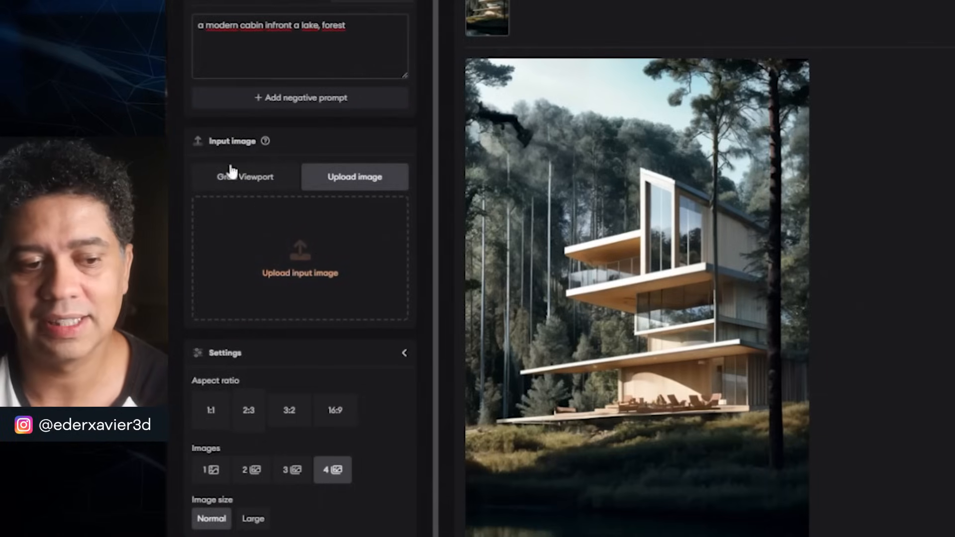
pyautogui.click(230, 174)
pyautogui.scroll(-3, 241, 216)
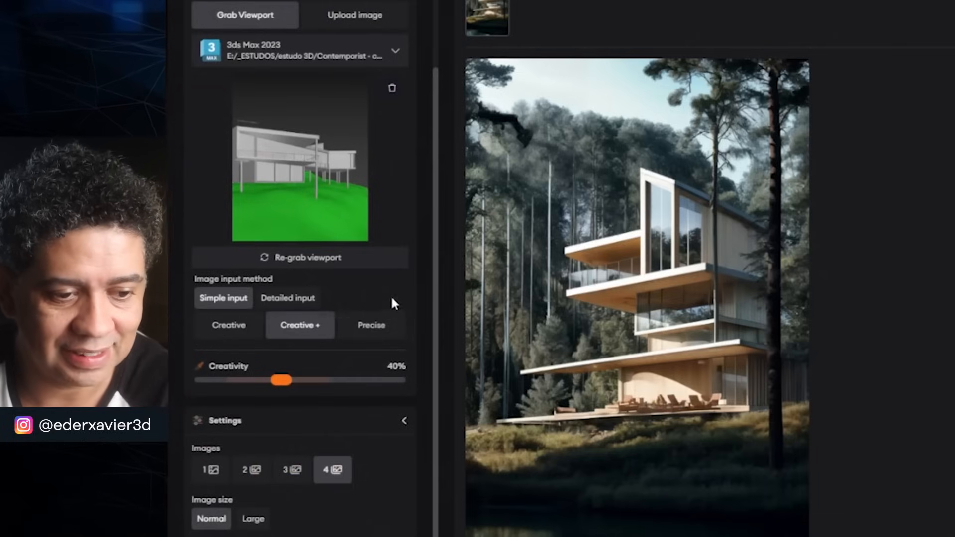
# Compare the Simple input and Detailed input methods with their options, and return to Simple input.
pyautogui.click(309, 303)
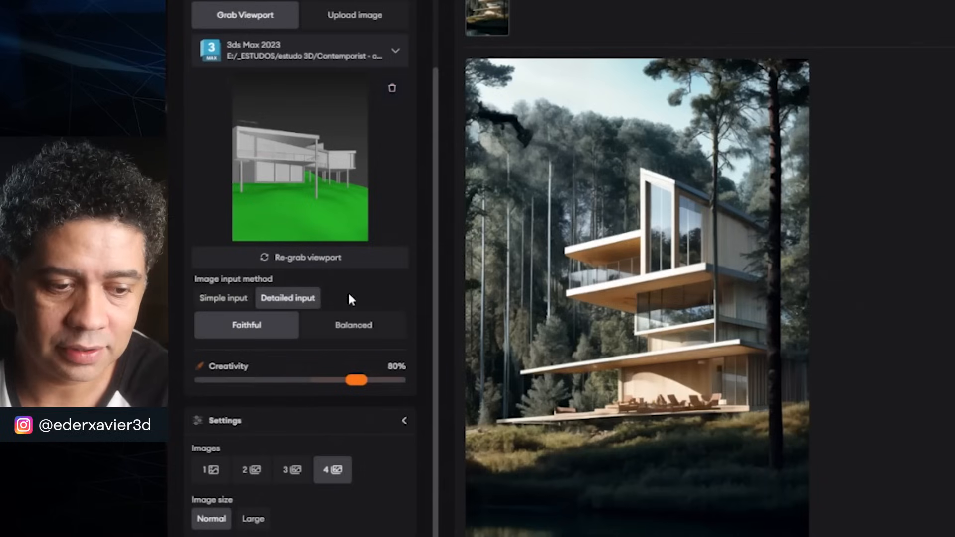
pyautogui.click(234, 305)
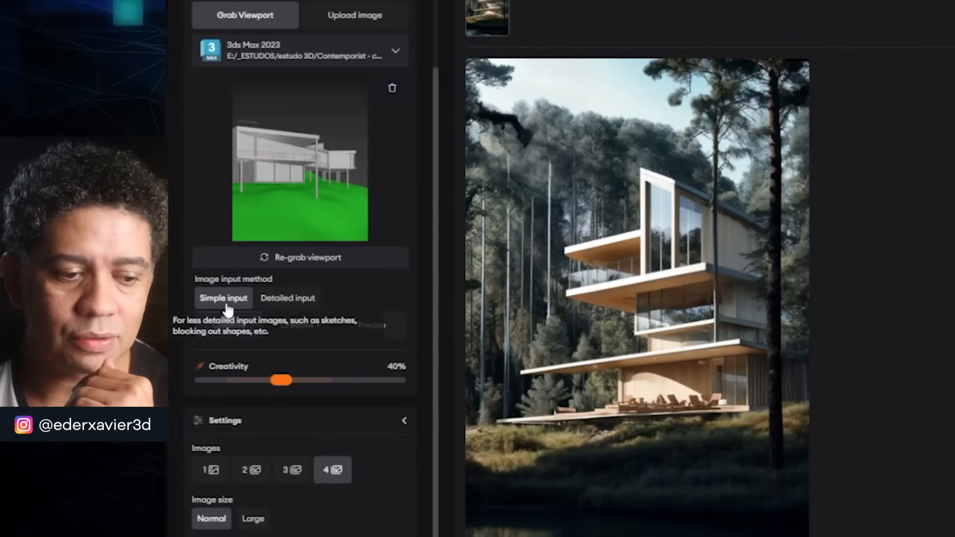
pyautogui.click(297, 302)
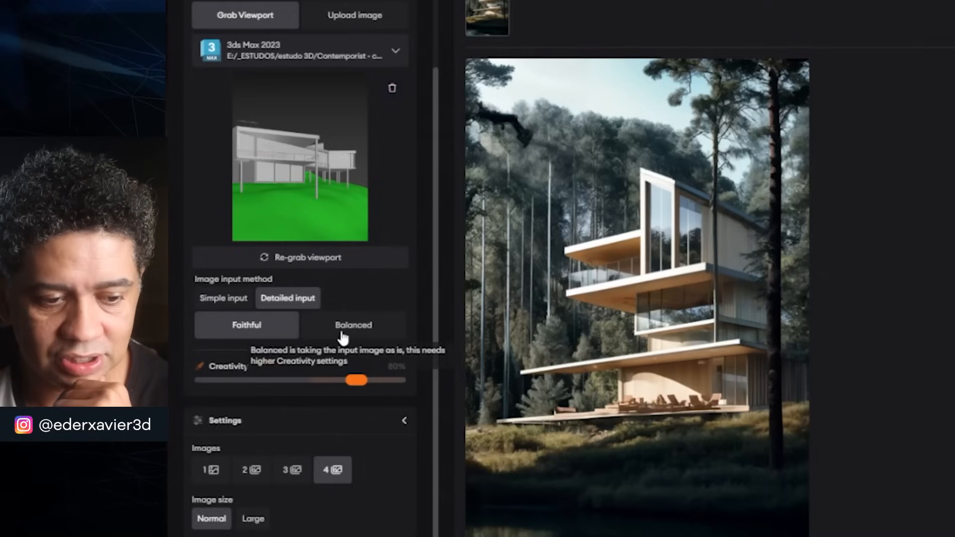
pyautogui.click(229, 300)
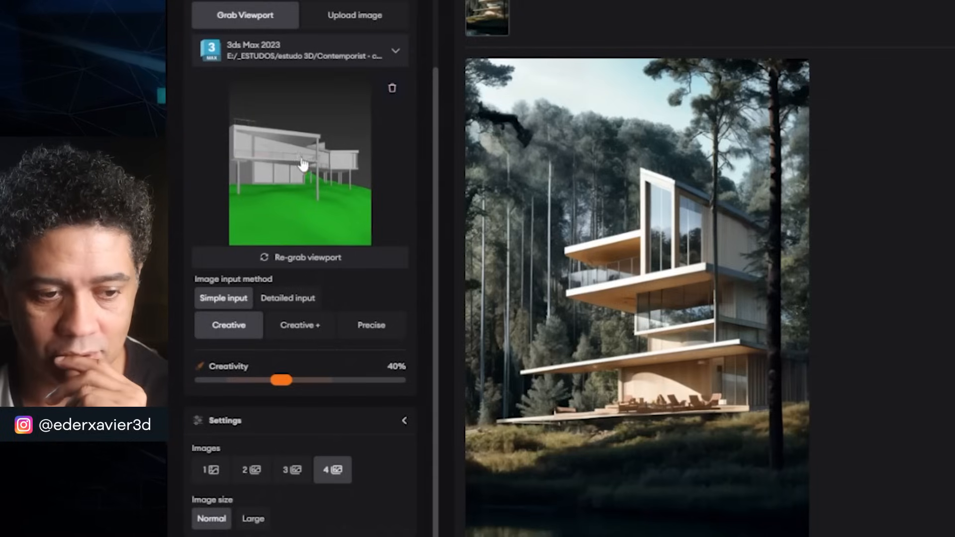
# Compare the Creative + and Precise options, keep Precise for the simple input, and raise the creativity to 60%.
pyautogui.click(319, 329)
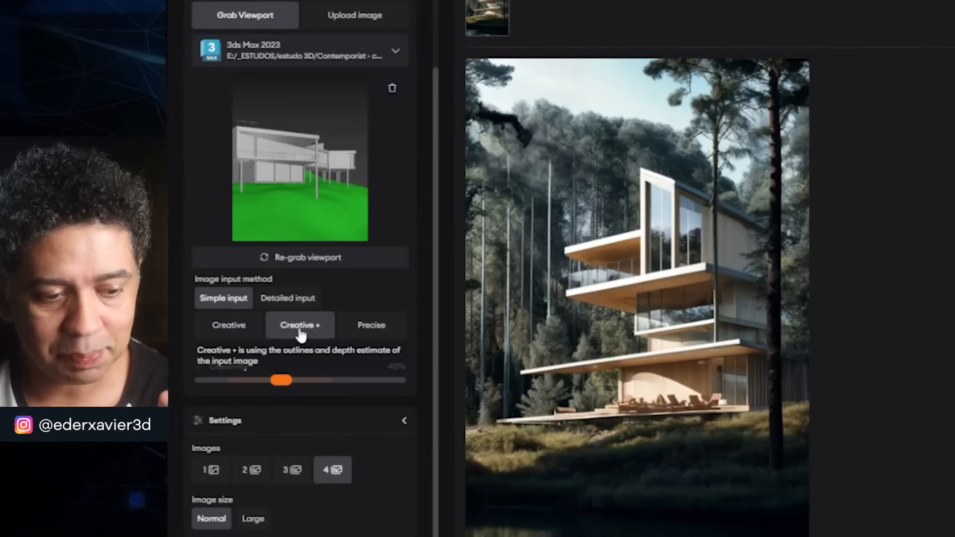
pyautogui.click(364, 330)
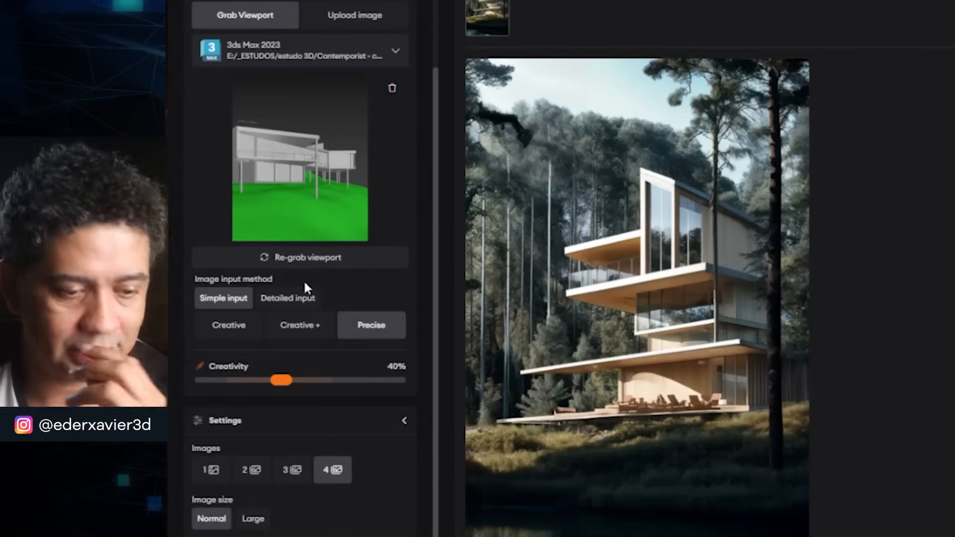
pyautogui.moveTo(231, 382)
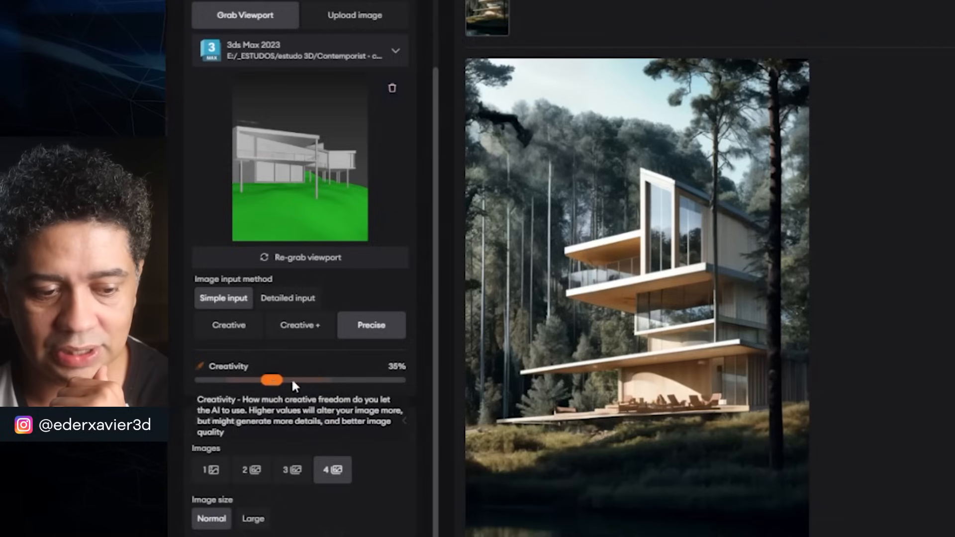
pyautogui.moveTo(302, 382); pyautogui.dragTo(309, 383)
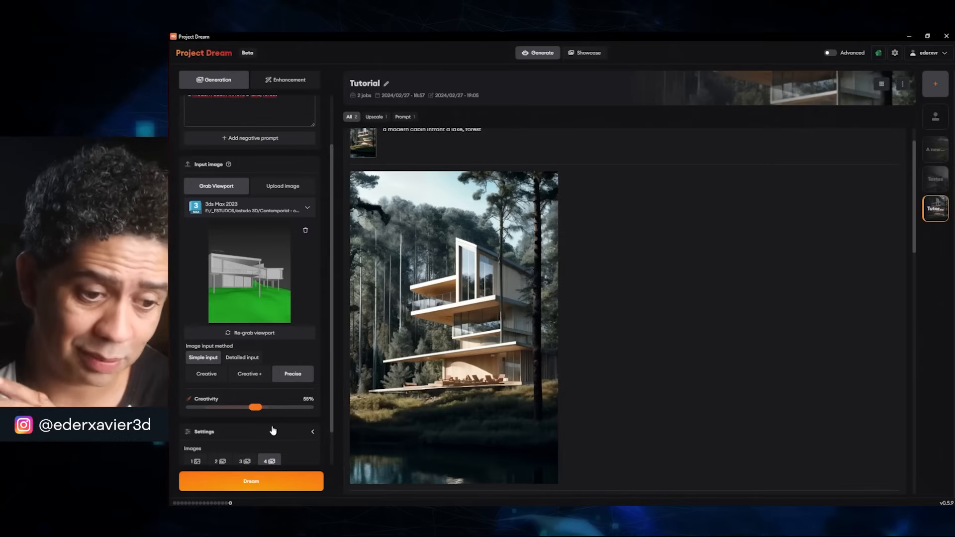
pyautogui.scroll(5, 339, 486)
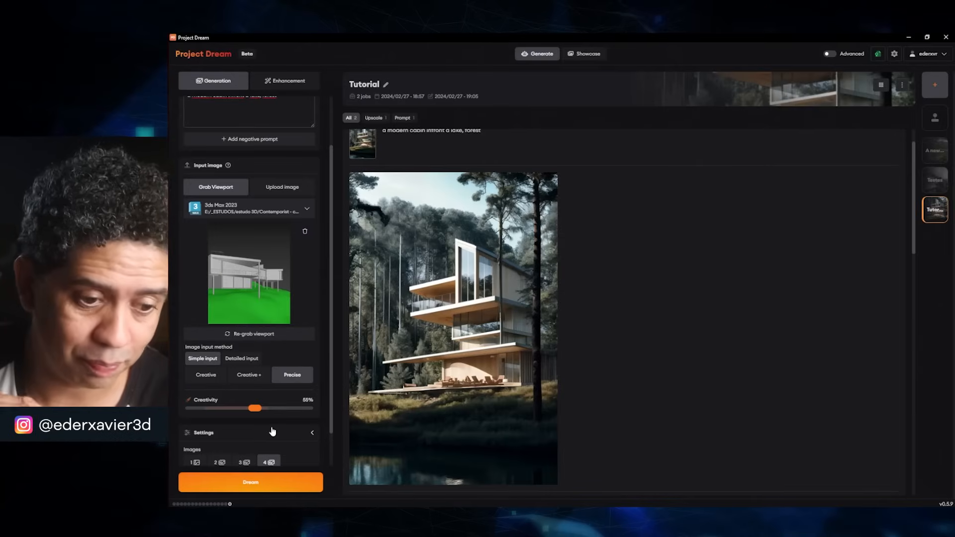
pyautogui.scroll(-1, 272, 432)
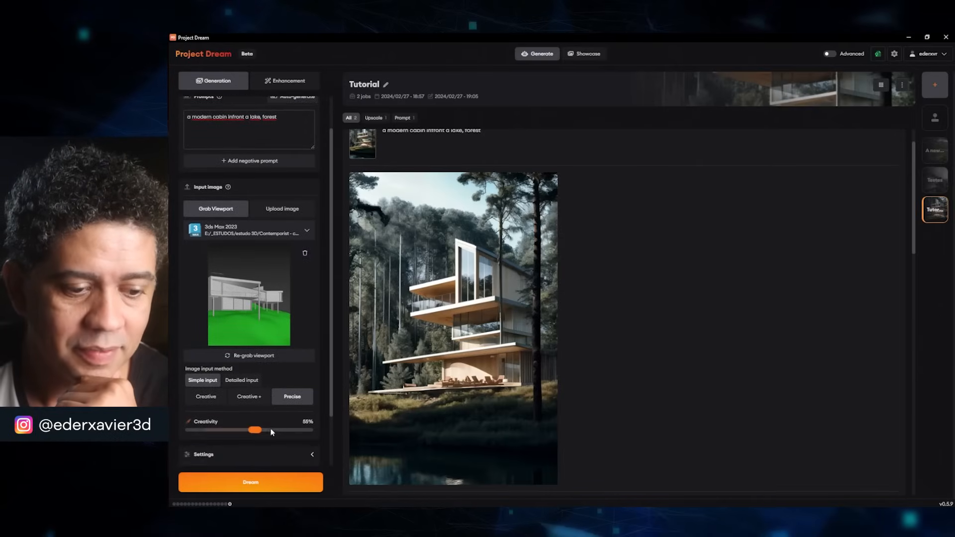
pyautogui.moveTo(255, 431); pyautogui.dragTo(263, 431)
# Prompt for a modern forest house photo with summer landscaping, concrete, glass and wood finishes and warm interior lighting, and generate it at 15% creativity.
pyautogui.scroll(1, 231, 267)
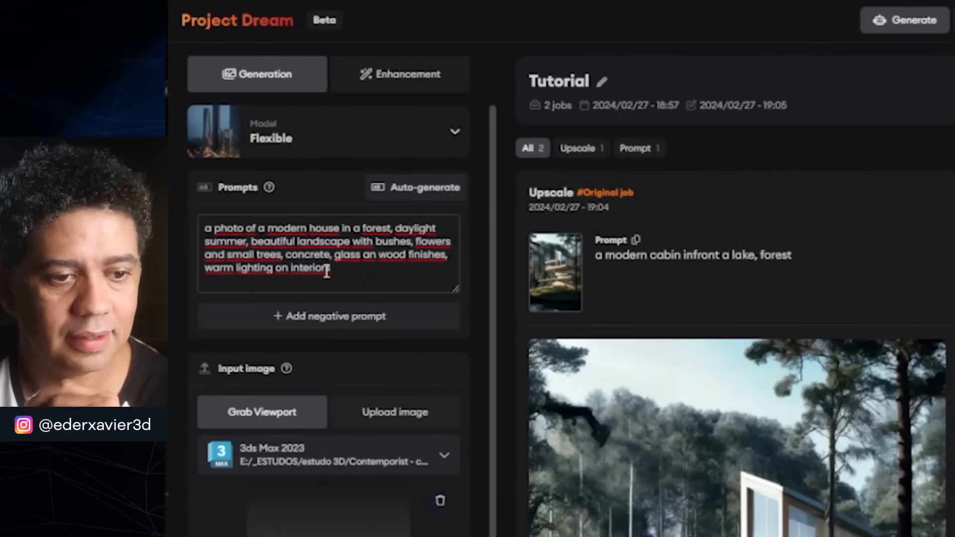
pyautogui.scroll(-3, 367, 427)
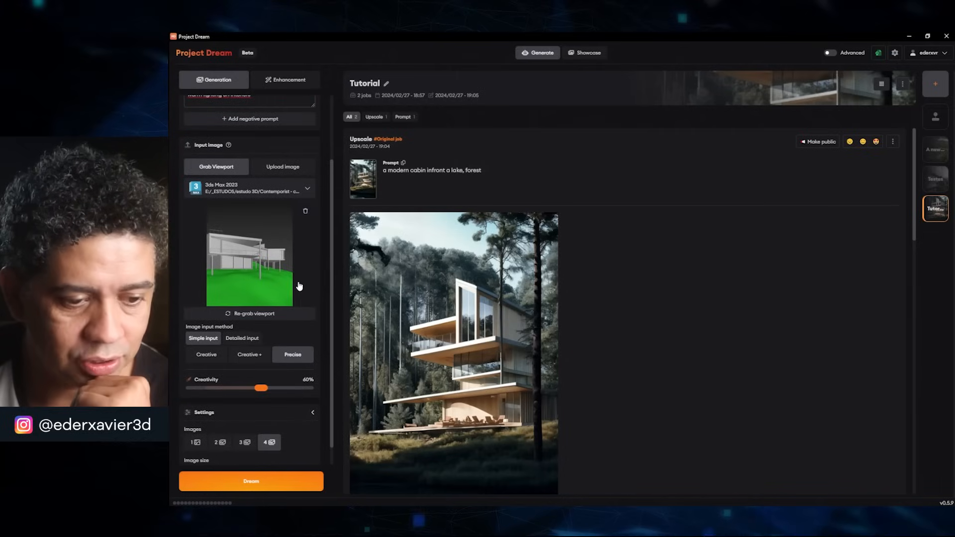
pyautogui.moveTo(262, 392)
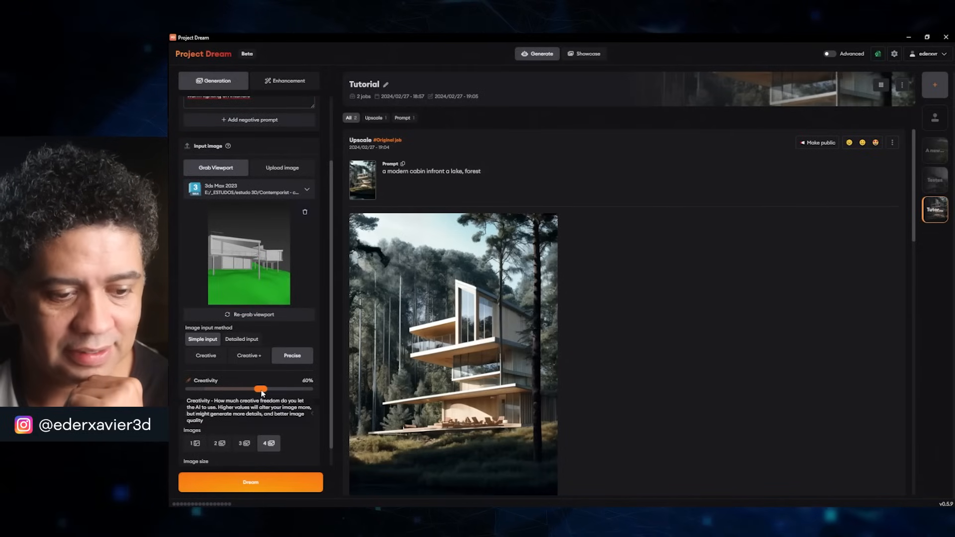
pyautogui.moveTo(263, 393); pyautogui.dragTo(211, 399)
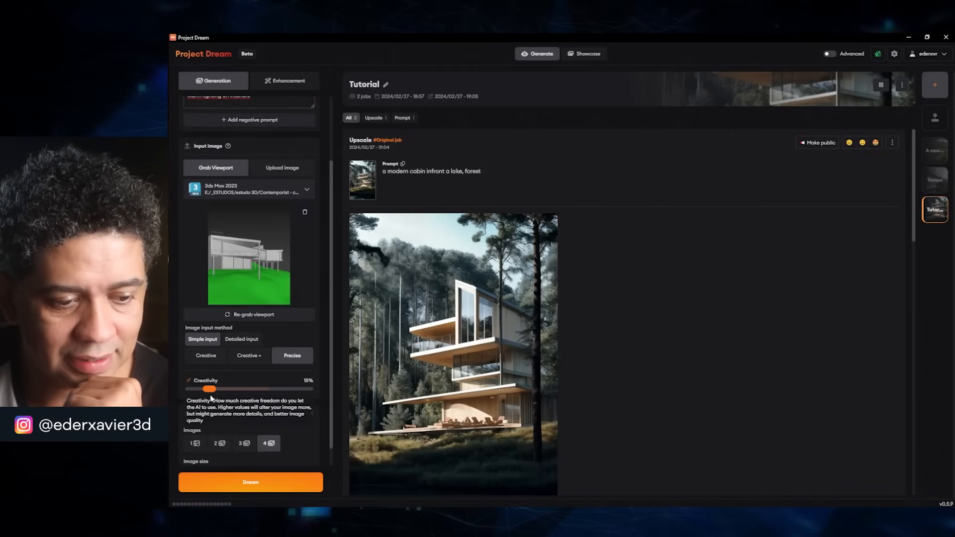
pyautogui.click(246, 483)
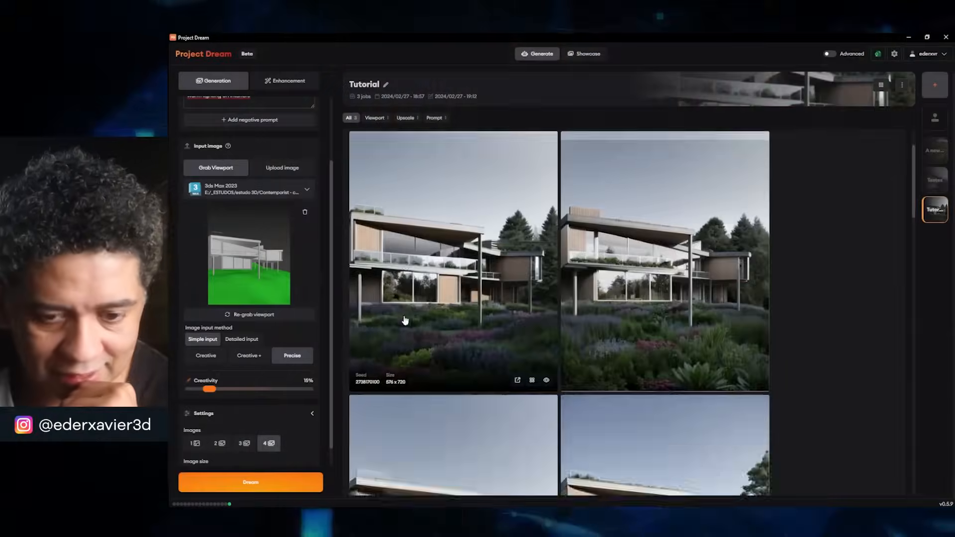
# Review the four Precise results one by one for fidelity to the input model, and close the job results.
pyautogui.click(449, 275)
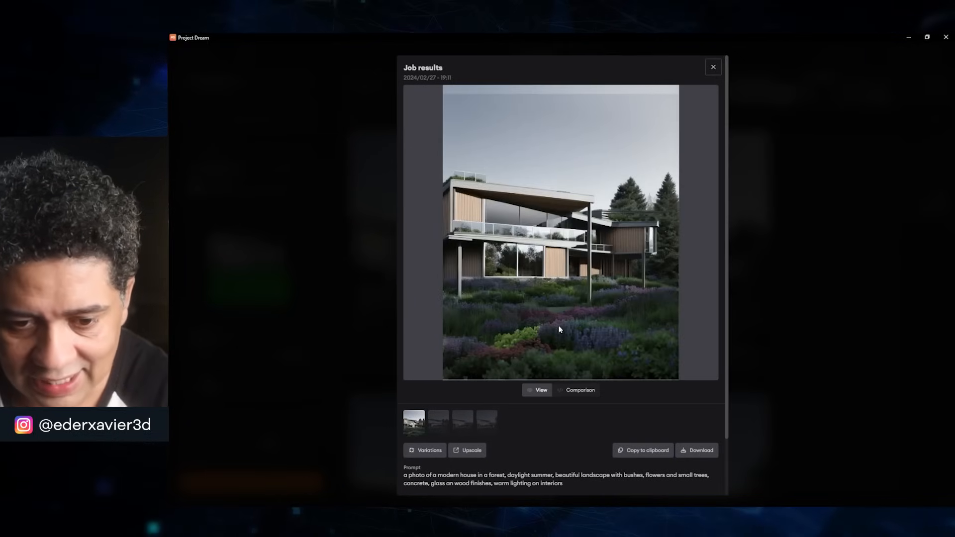
pyautogui.press('Right')
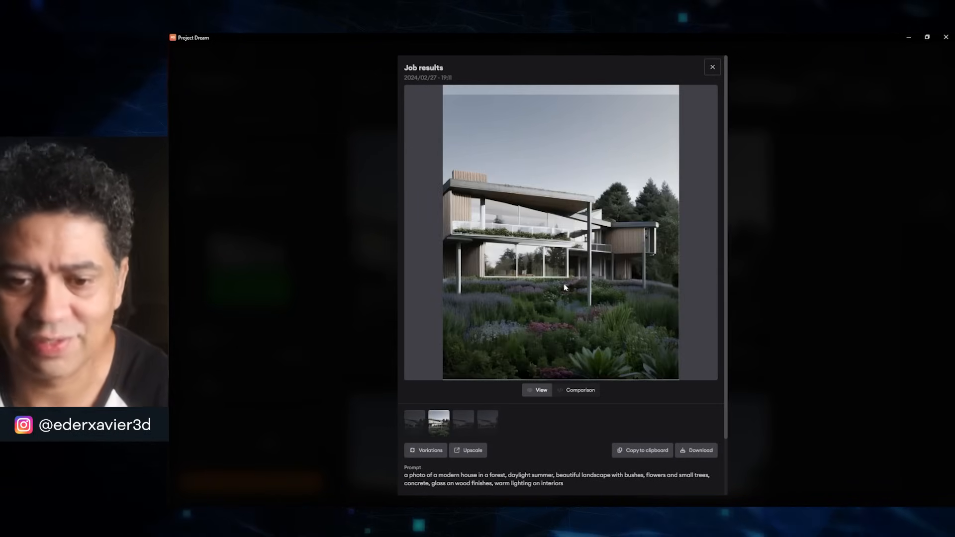
pyautogui.press('Right')
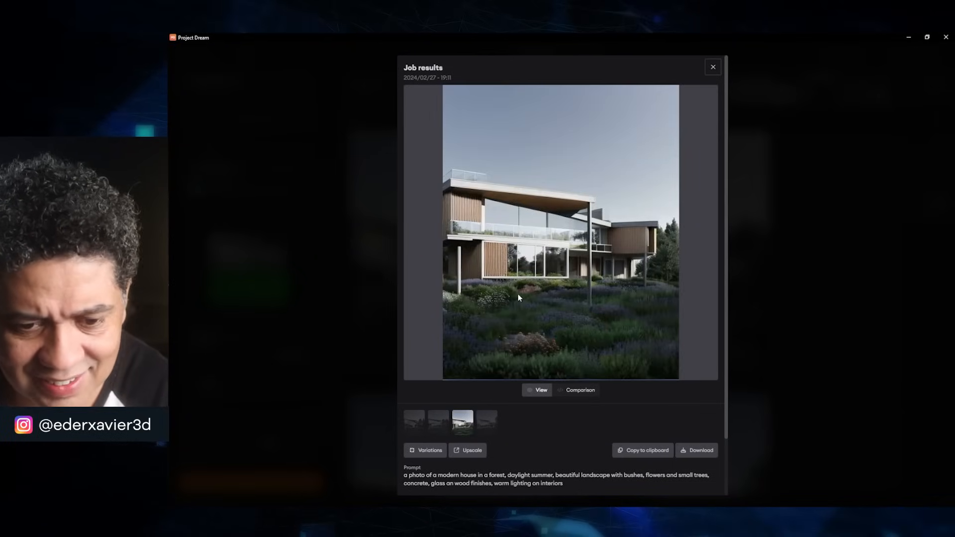
pyautogui.press('Right')
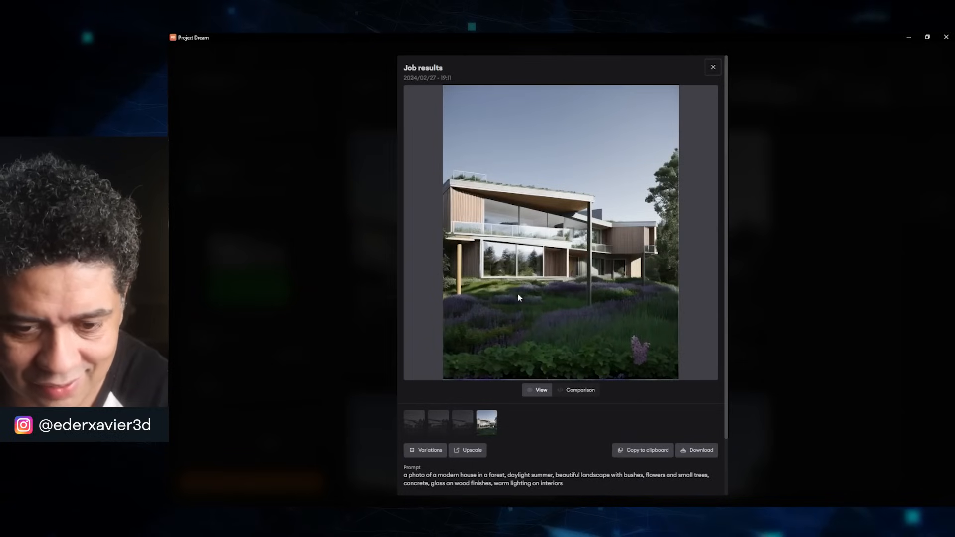
pyautogui.click(713, 67)
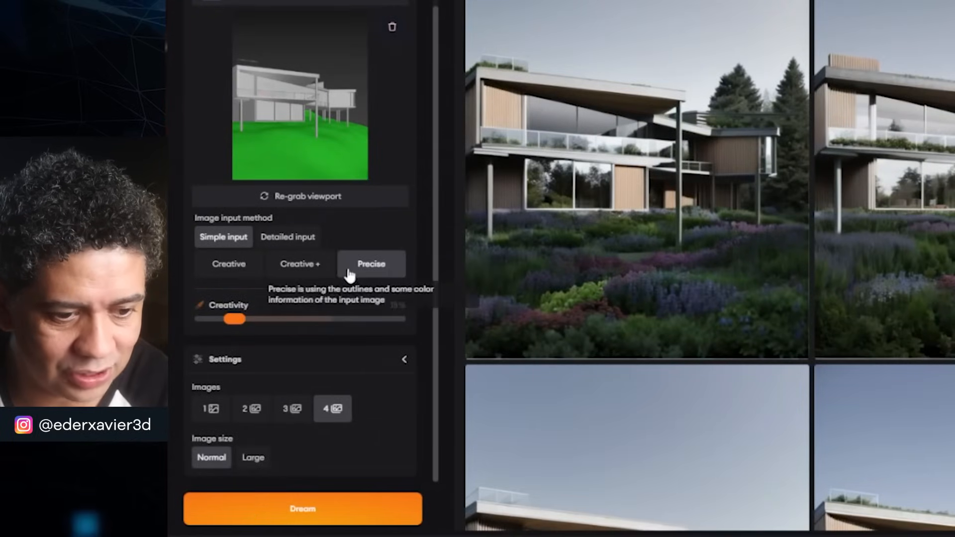
# Change the simple input to Creative, set the creativity to 80%, and generate a new set of house images.
pyautogui.click(227, 273)
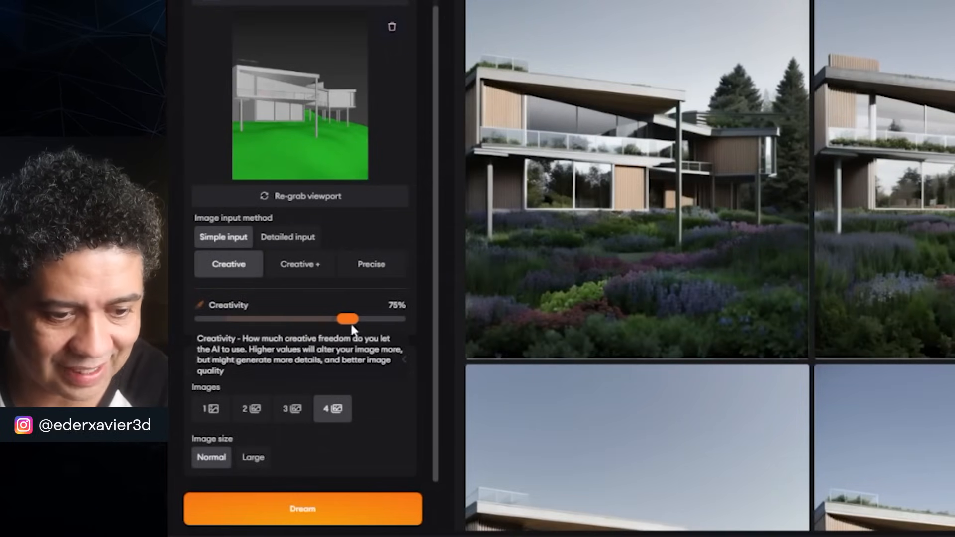
pyautogui.moveTo(351, 324); pyautogui.dragTo(354, 324)
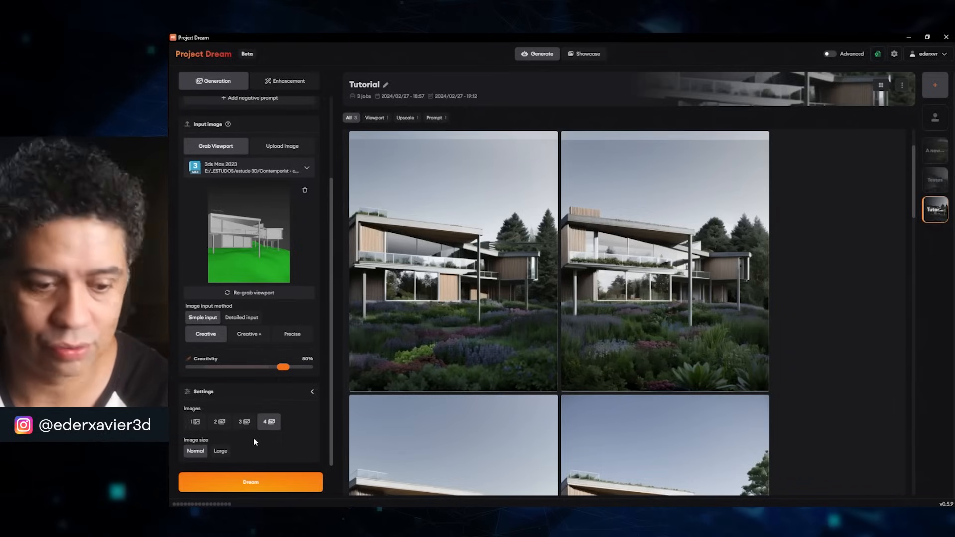
pyautogui.click(243, 483)
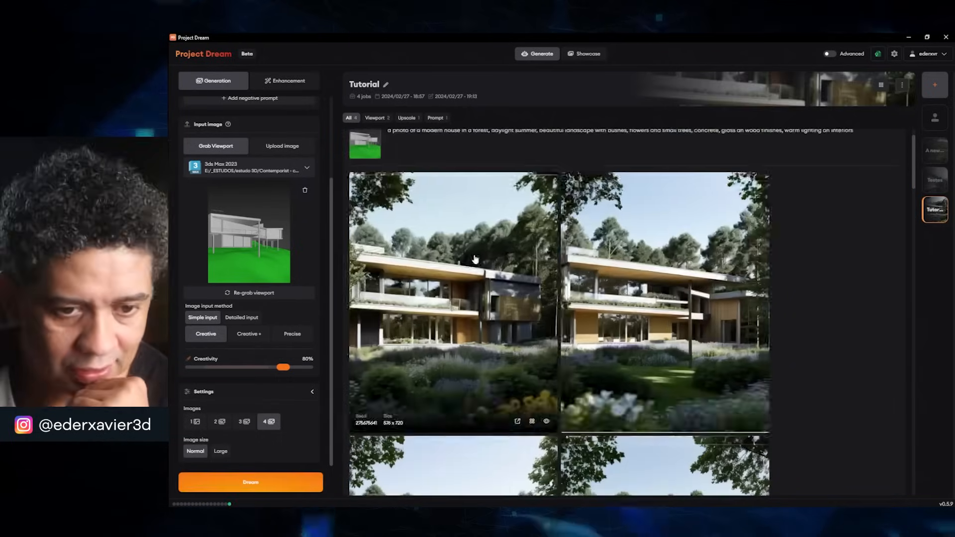
# Review the four Creative results one by one, then close them and browse the generated images in the job list.
pyautogui.click(475, 259)
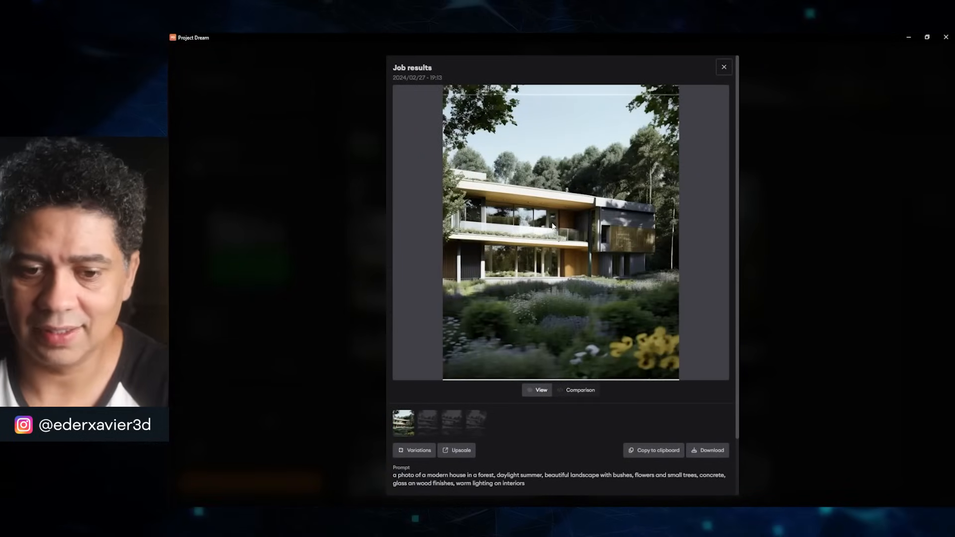
pyautogui.press('Right')
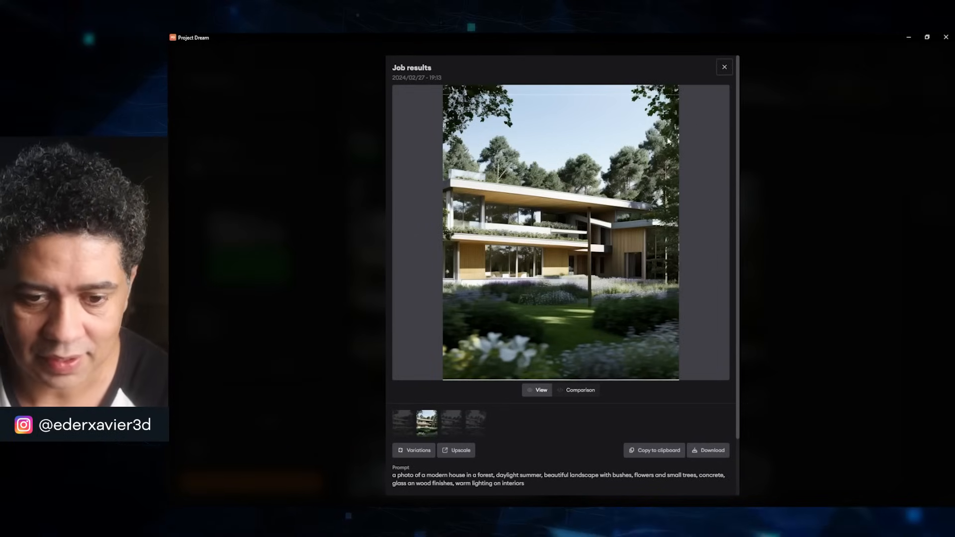
pyautogui.press('Right')
pyautogui.press('Right')
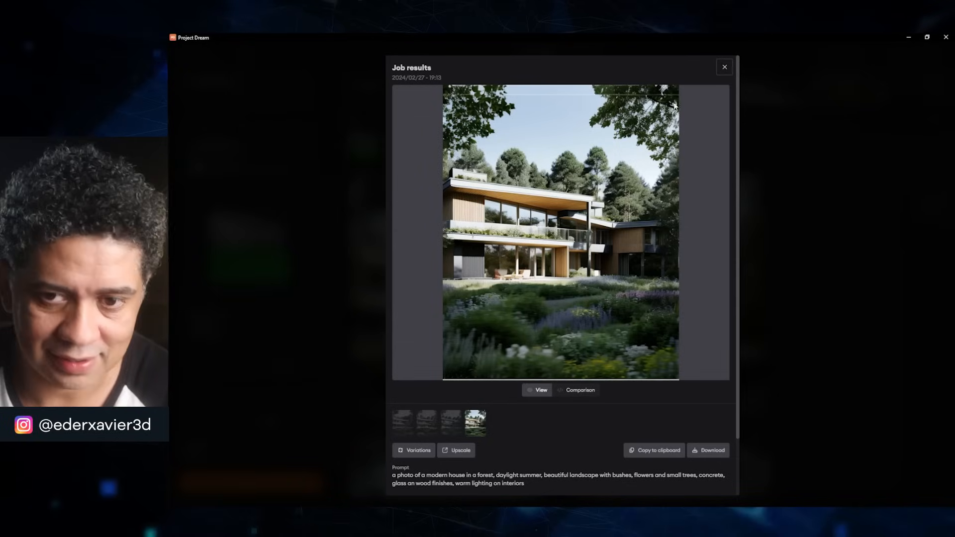
pyautogui.click(724, 67)
pyautogui.scroll(-10, 662, 298)
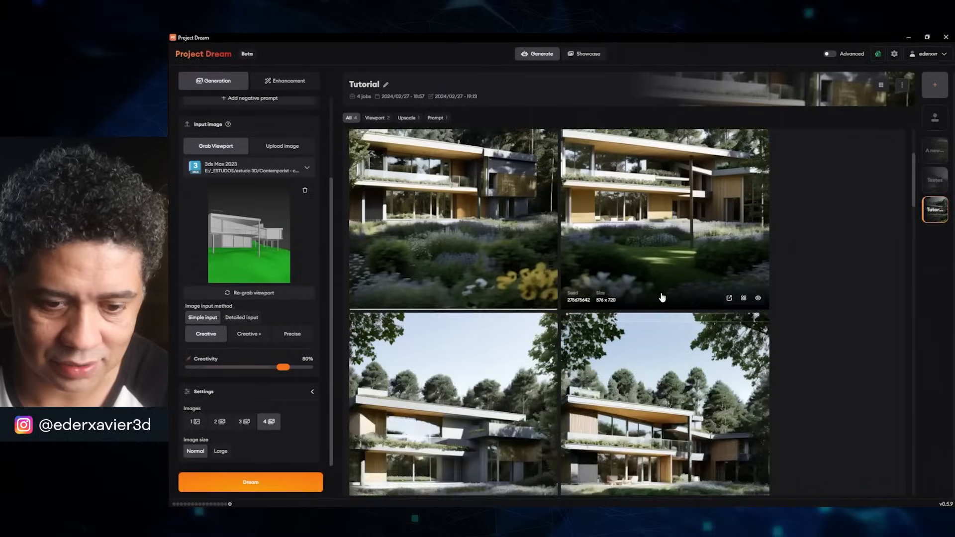
# Compare the house images from the Creative job at 80% with those from the earlier Precise job.
pyautogui.scroll(-5, 663, 298)
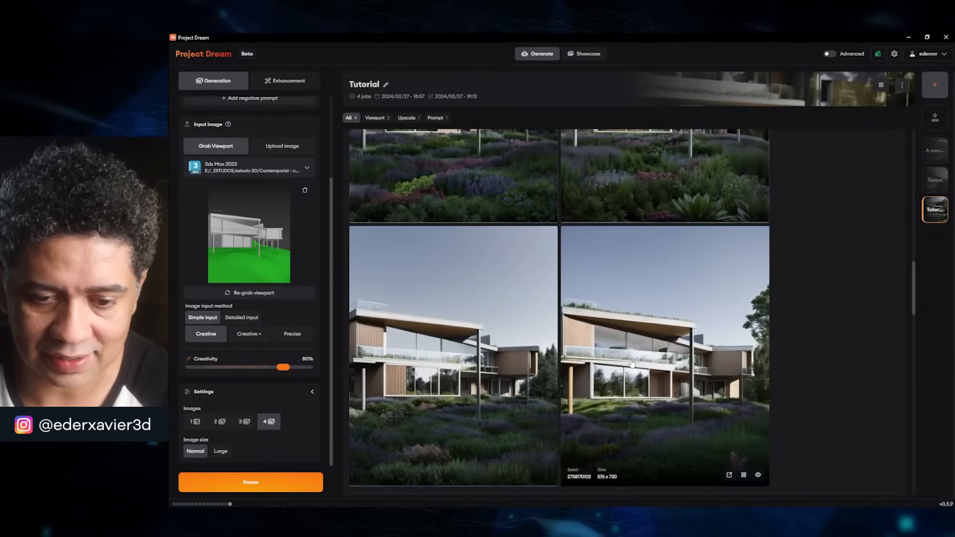
pyautogui.scroll(5, 497, 358)
pyautogui.scroll(8, 457, 358)
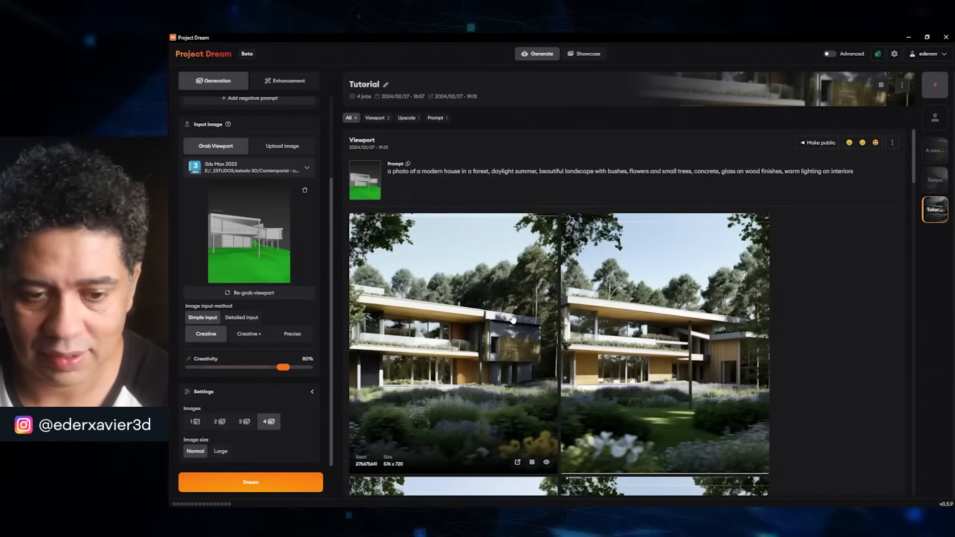
pyautogui.scroll(-2, 537, 321)
pyautogui.scroll(2, 518, 317)
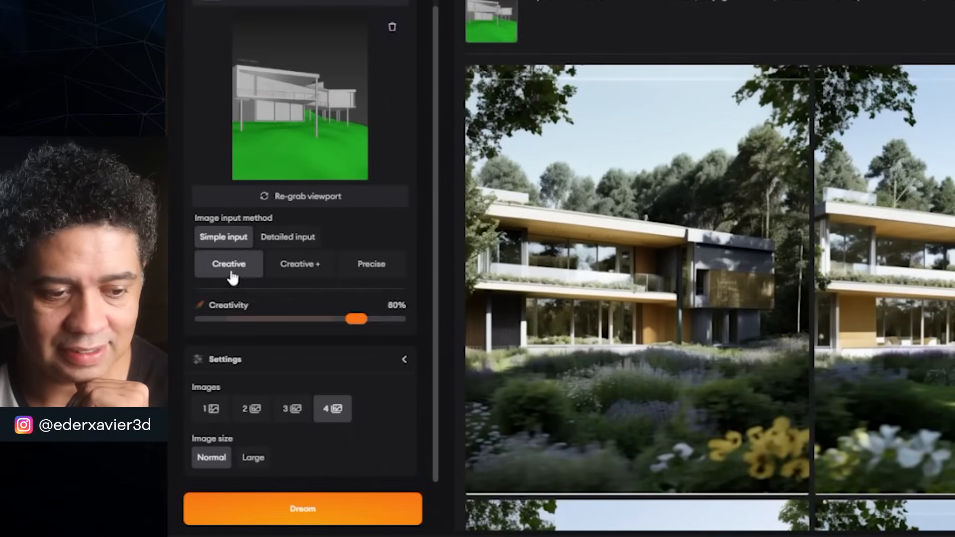
# Switch the simple input to Creative+ and set the creativity to 65%.
pyautogui.click(294, 267)
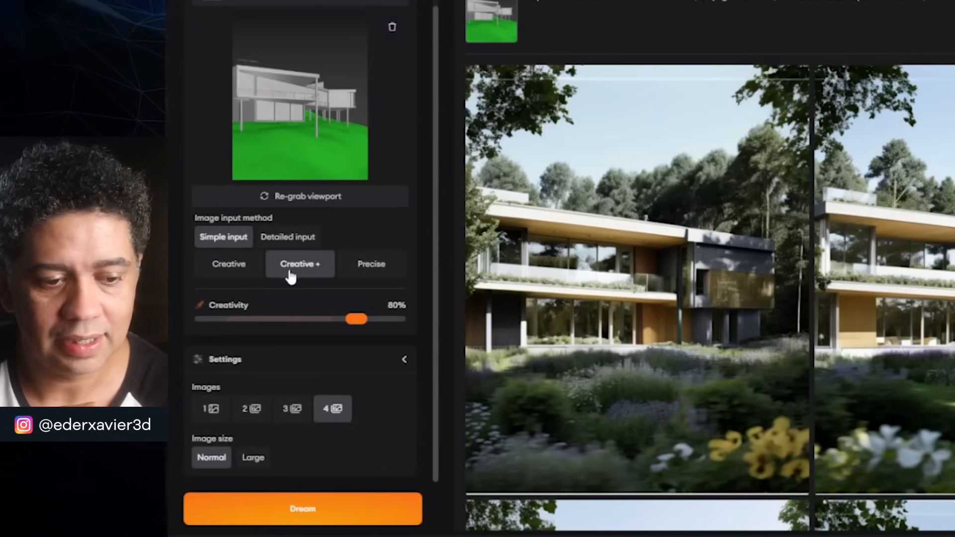
pyautogui.click(345, 319)
pyautogui.moveTo(343, 320); pyautogui.dragTo(333, 321)
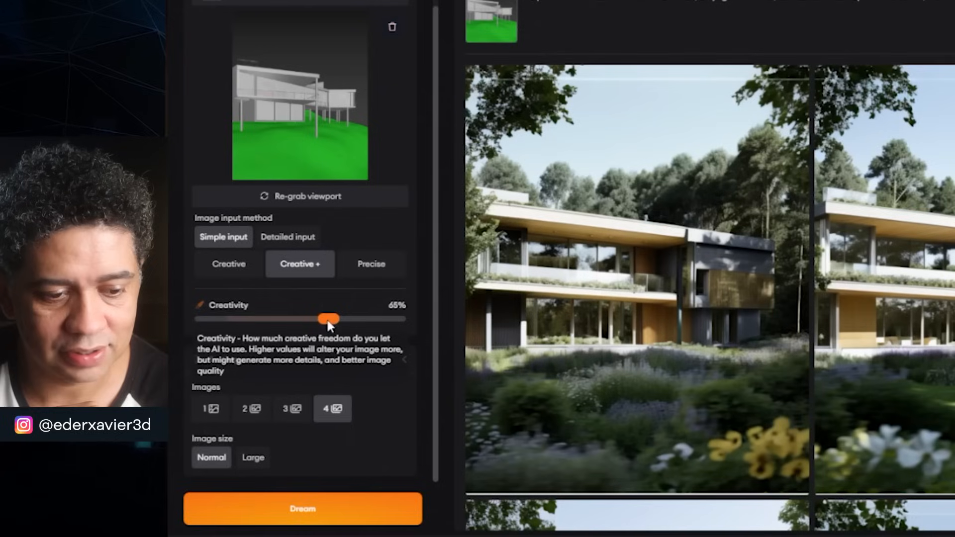
pyautogui.moveTo(321, 322)
pyautogui.mouseDown()
pyautogui.moveTo(348, 321)
pyautogui.moveTo(322, 327)
pyautogui.mouseUp()
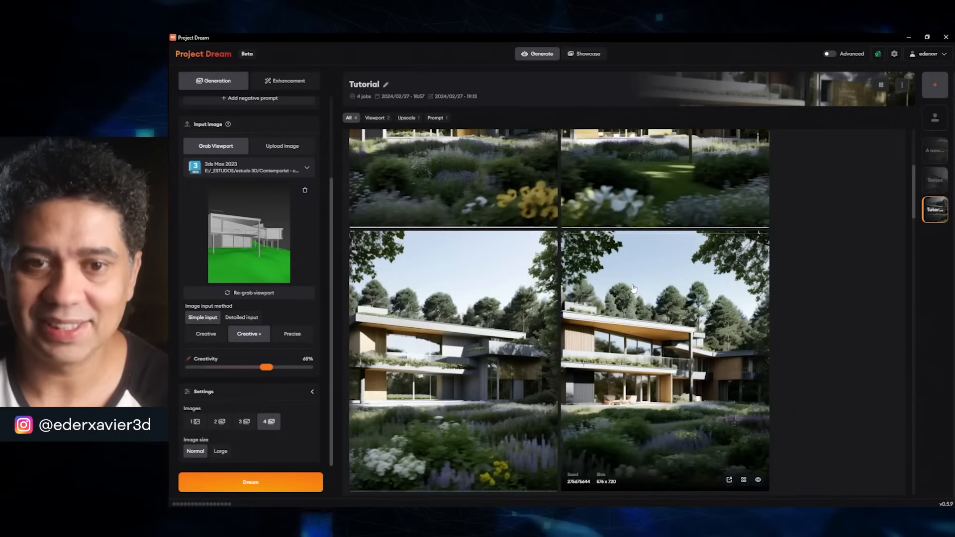
# Enlarge the fourth image of the Creative job to inspect it, and close the job results.
pyautogui.scroll(5, 617, 319)
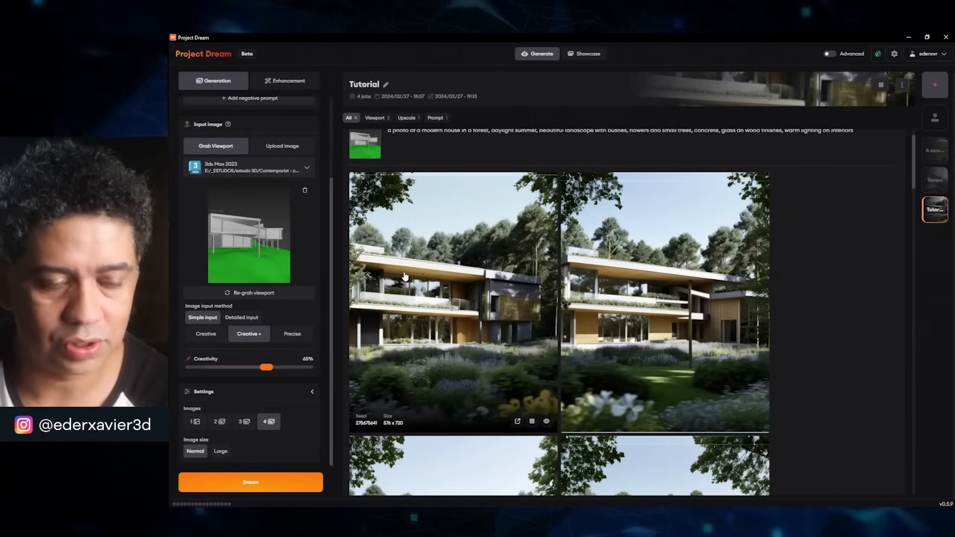
pyautogui.click(659, 326)
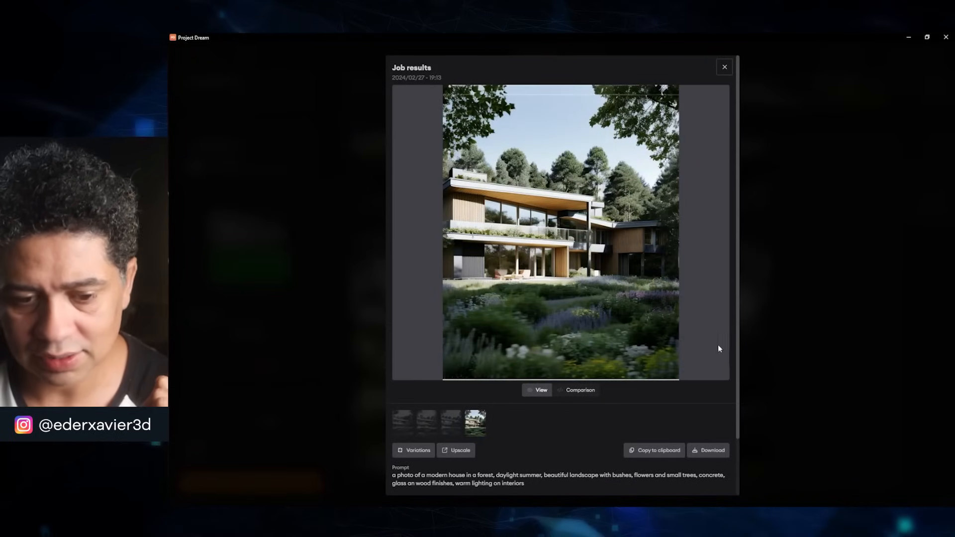
pyautogui.click(725, 67)
pyautogui.scroll(3, 648, 318)
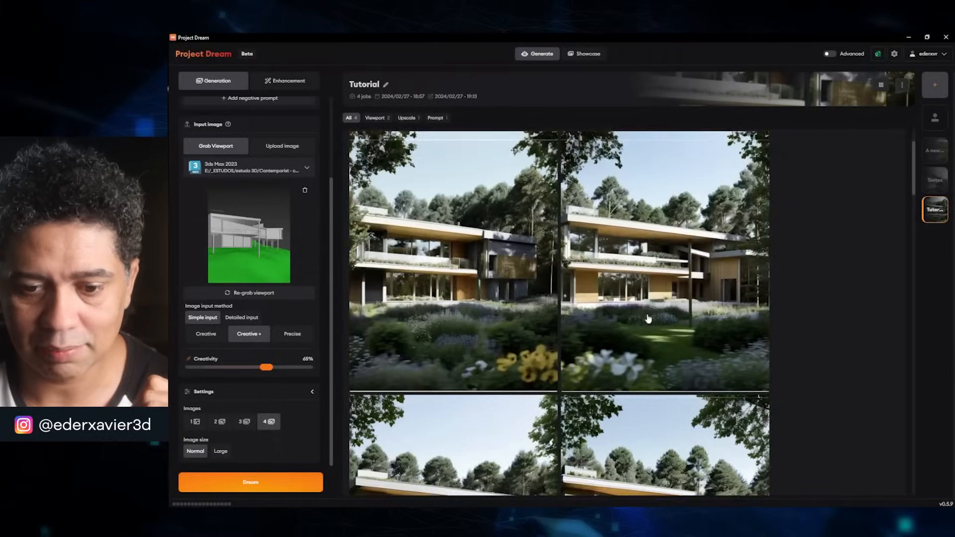
# Examine the Tutorial project's earlier Precise and upscale jobs, and return to the newest job and the current prompt.
pyautogui.scroll(-10, 649, 317)
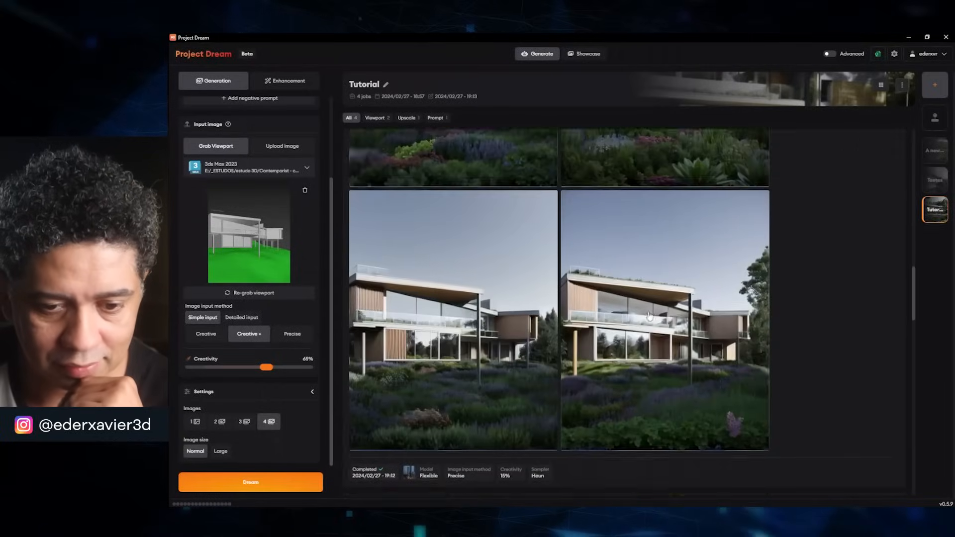
pyautogui.scroll(5, 650, 314)
pyautogui.scroll(-5, 651, 313)
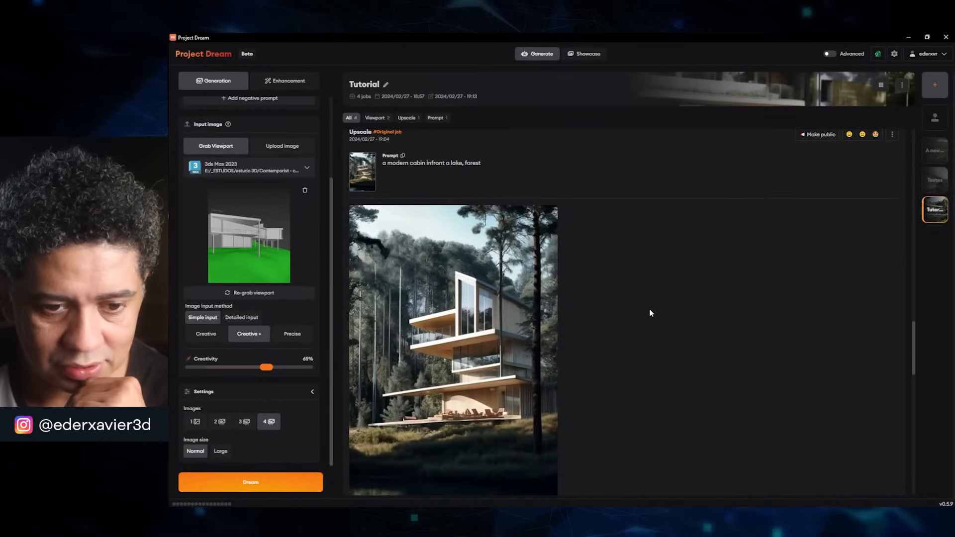
pyautogui.scroll(1, 417, 340)
pyautogui.scroll(10, 420, 336)
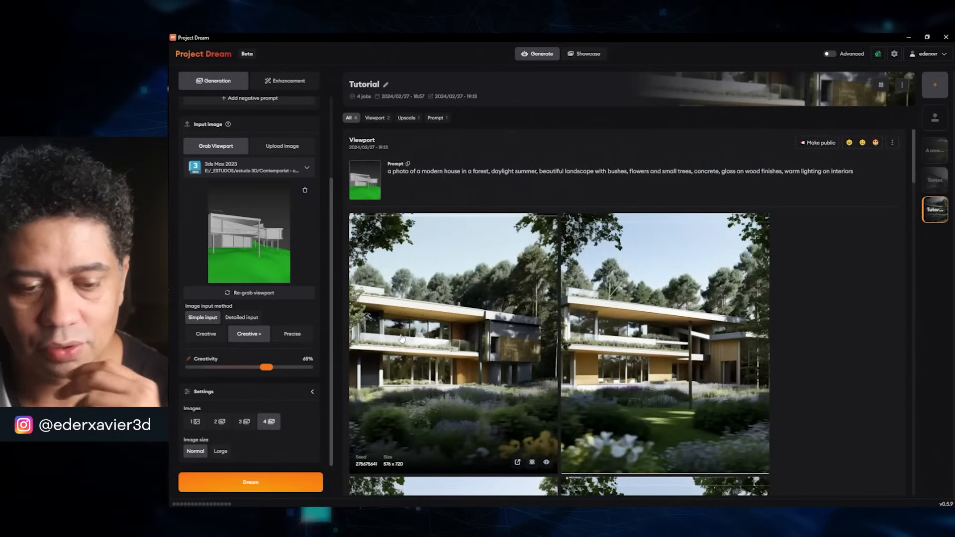
pyautogui.scroll(-2, 407, 334)
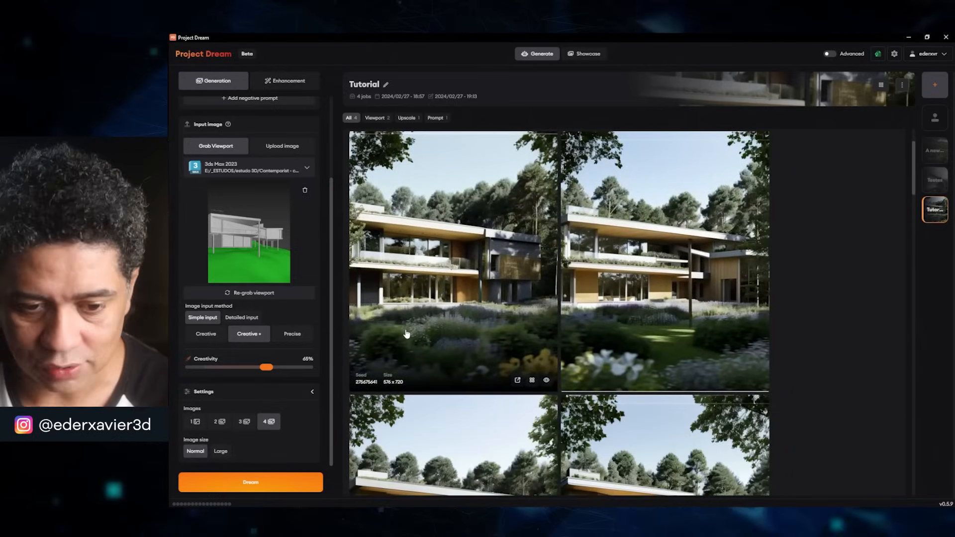
pyautogui.scroll(2, 407, 334)
pyautogui.scroll(1, 266, 205)
pyautogui.scroll(1, 266, 205)
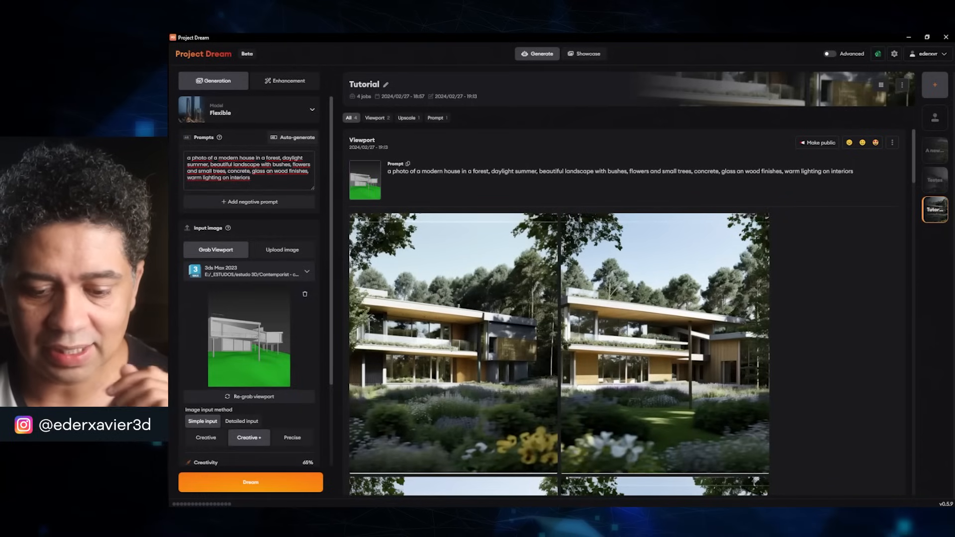
# Open the Playground and examine how its tropical forest, European winter and plain forest prompts changed the same house.
pyautogui.doubleClick(690, 426)
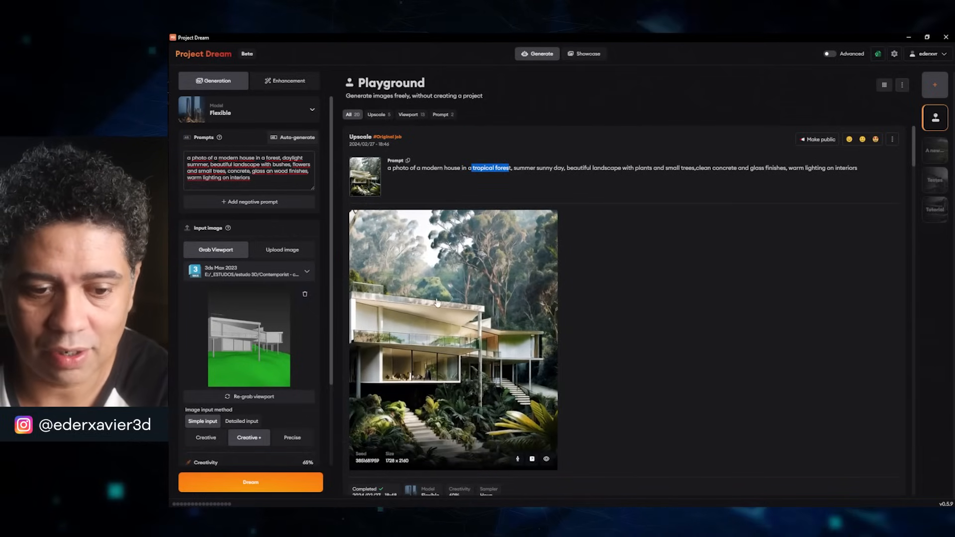
pyautogui.scroll(-2, 498, 249)
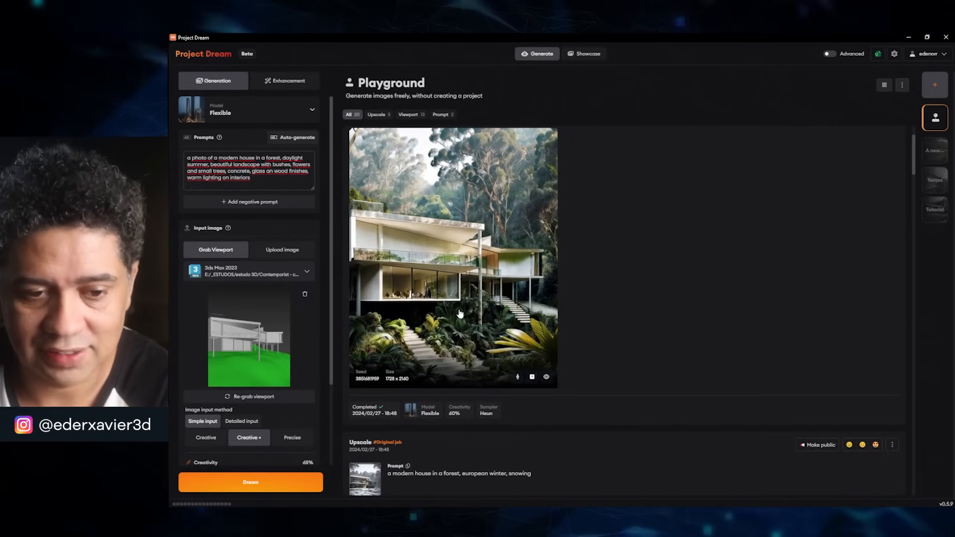
pyautogui.scroll(-8, 460, 314)
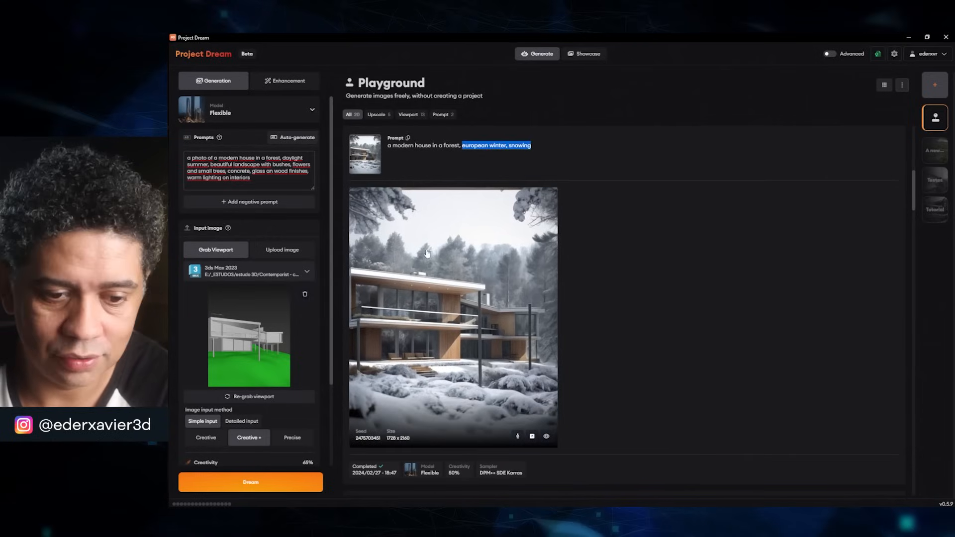
pyautogui.scroll(-10, 381, 312)
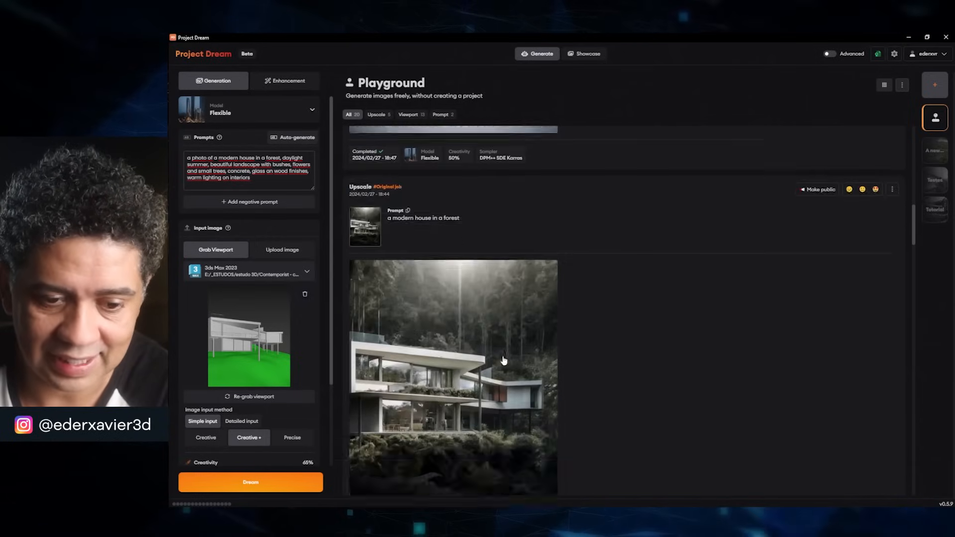
pyautogui.scroll(-8, 504, 357)
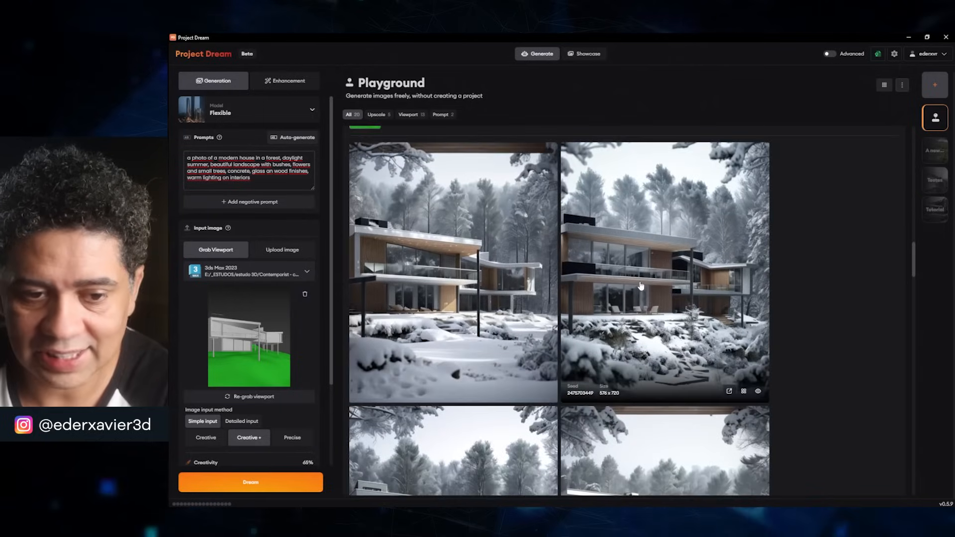
pyautogui.scroll(-4, 641, 285)
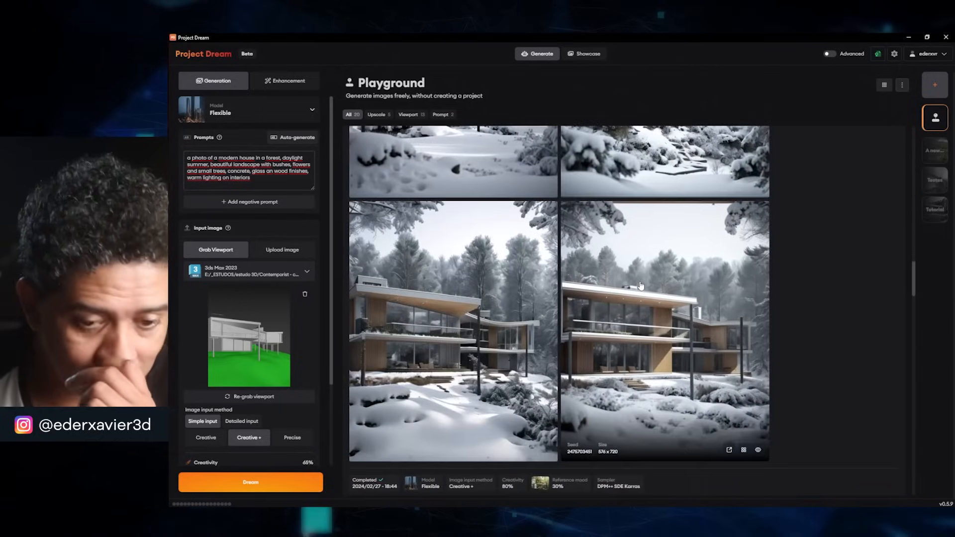
pyautogui.scroll(-6, 641, 286)
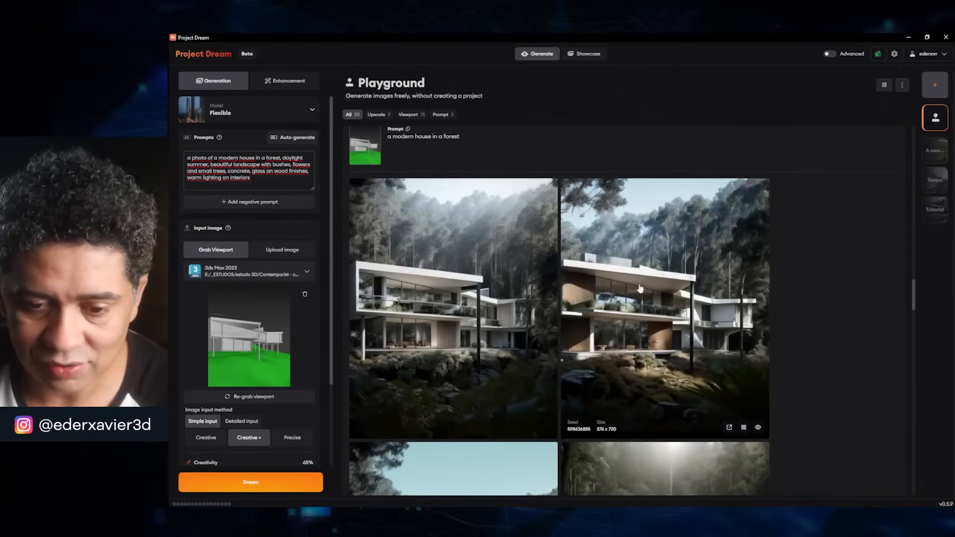
pyautogui.scroll(-4, 640, 288)
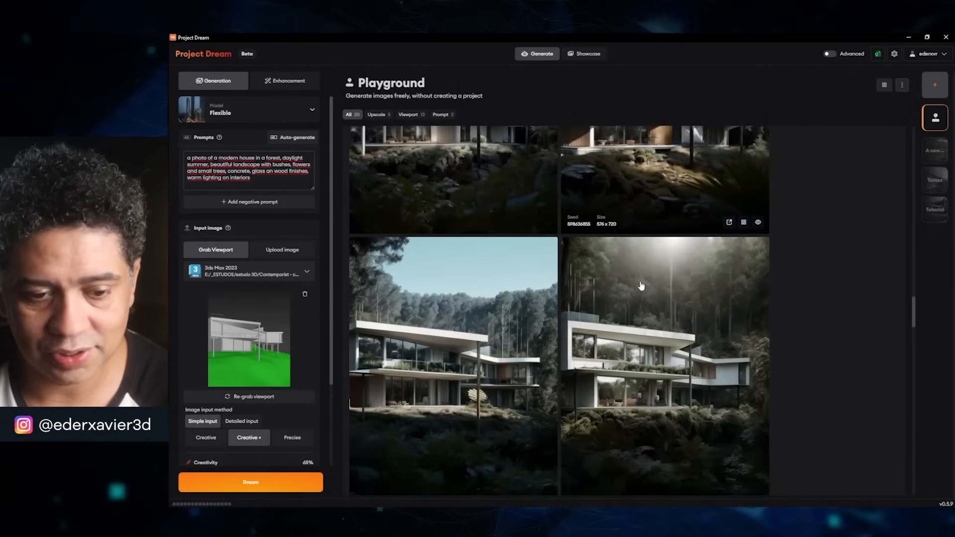
pyautogui.scroll(-2, 642, 285)
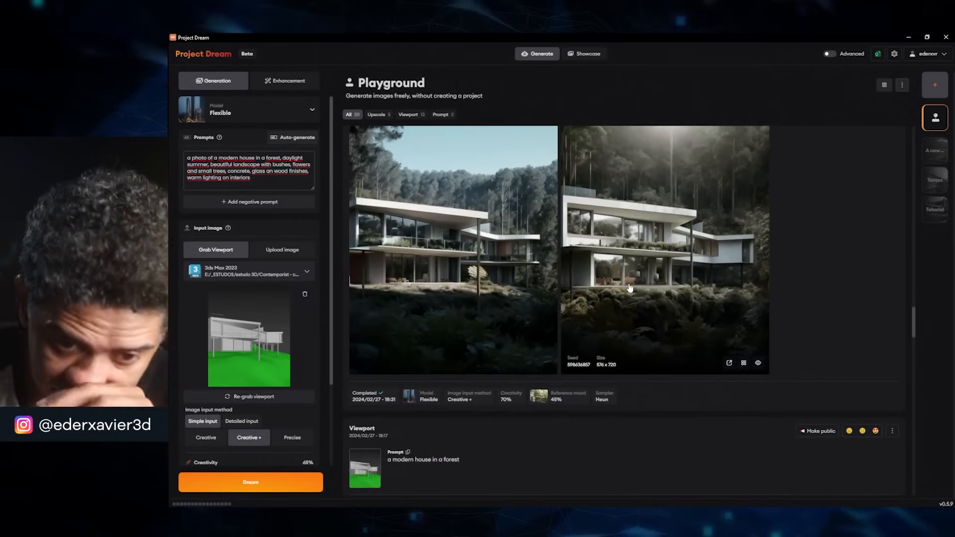
pyautogui.scroll(8, 518, 267)
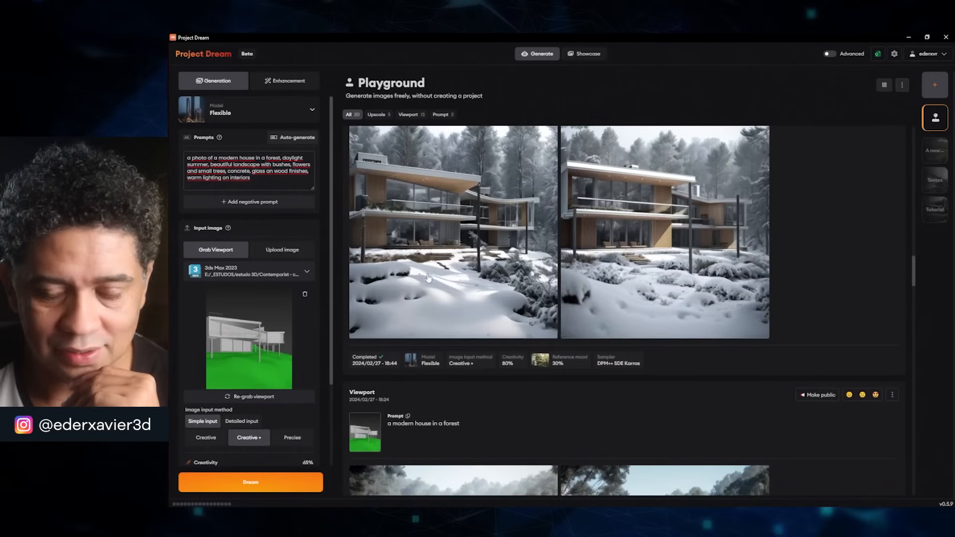
pyautogui.scroll(3, 388, 284)
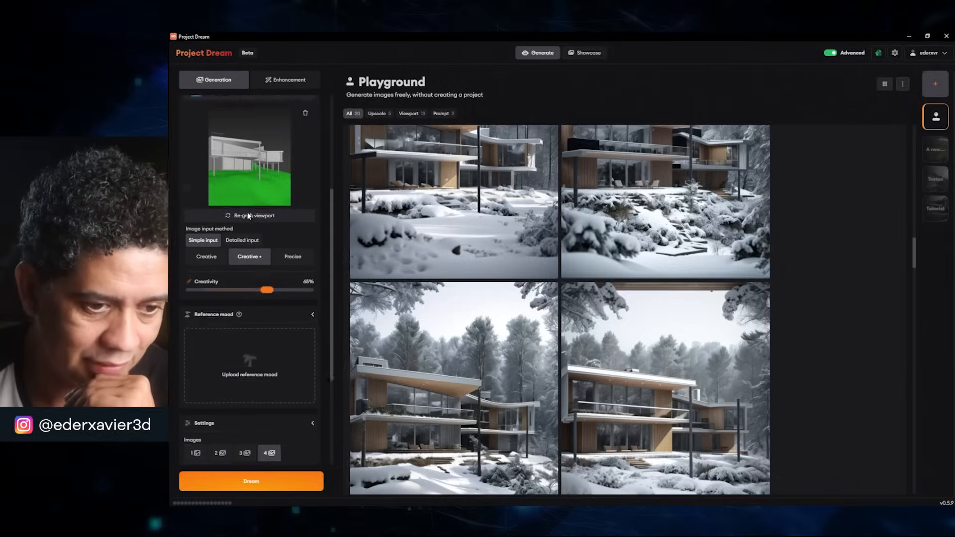
# Turn on advanced mode and examine the reference mood, samples, seed, sampler and Magic salt options.
pyautogui.scroll(-3, 247, 212)
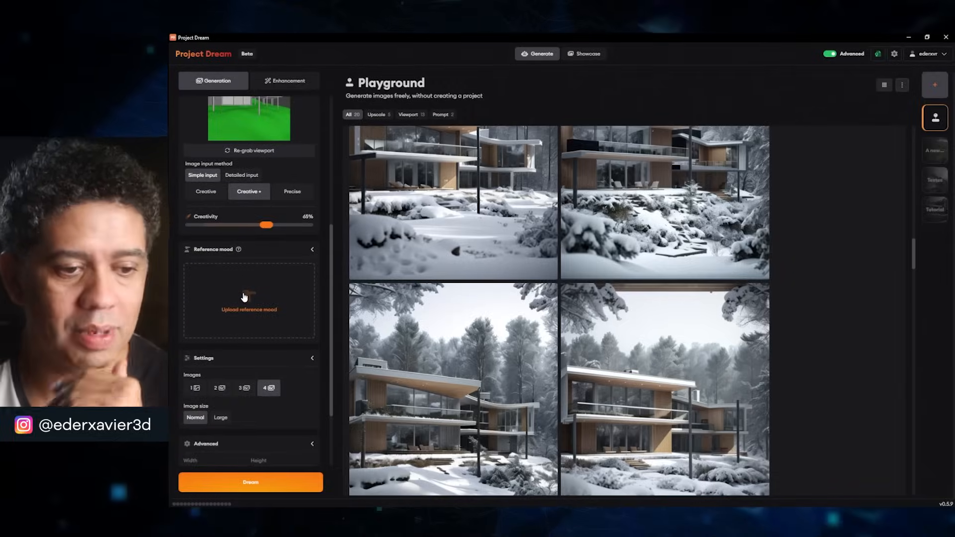
pyautogui.scroll(-3, 245, 279)
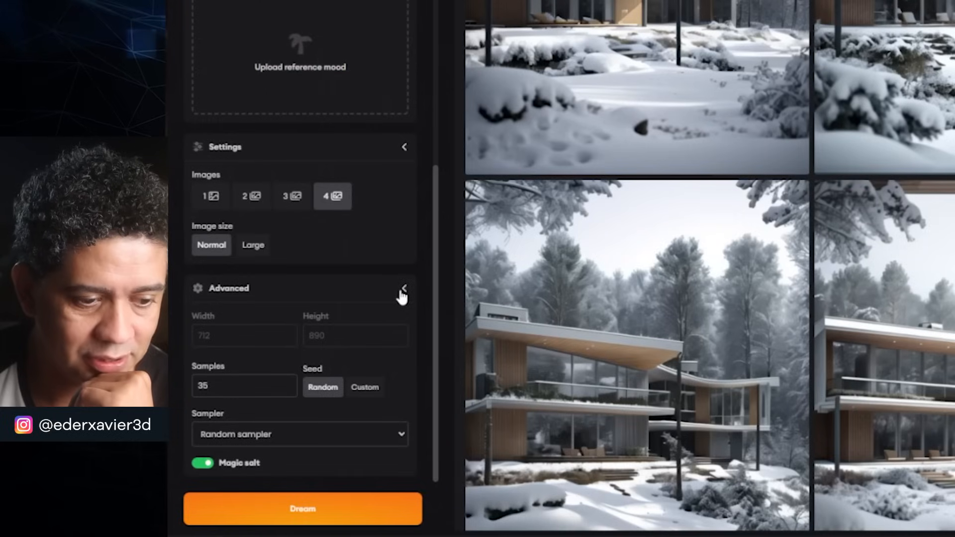
pyautogui.click(401, 290)
pyautogui.click(395, 466)
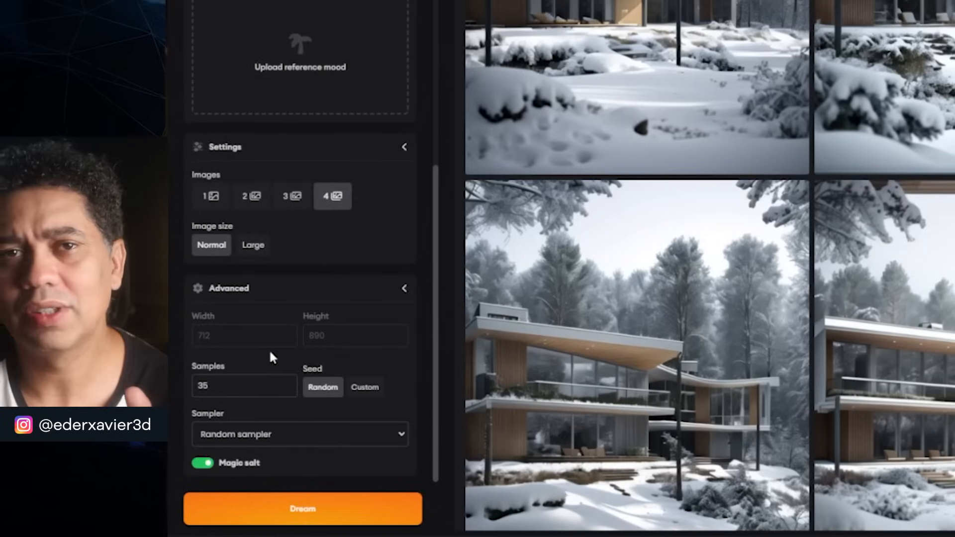
pyautogui.scroll(5, 385, 308)
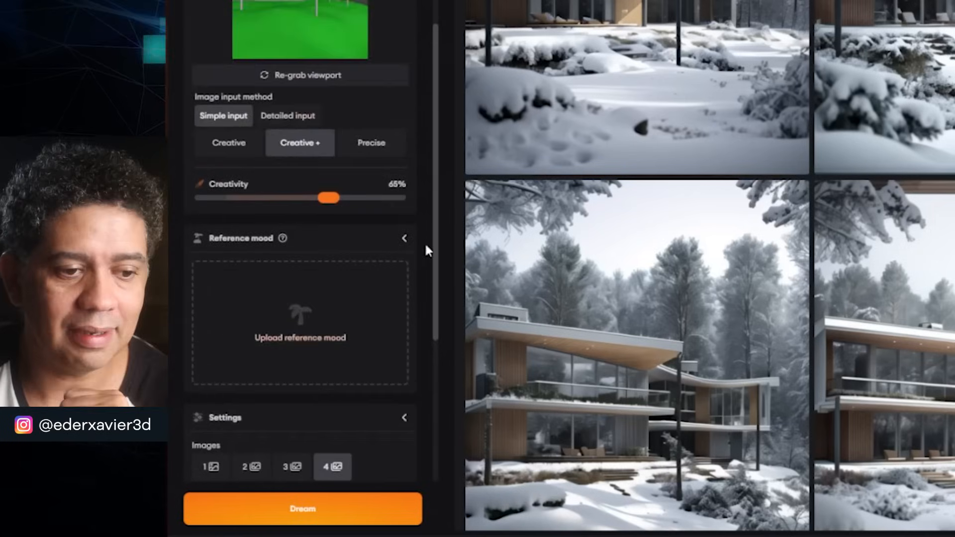
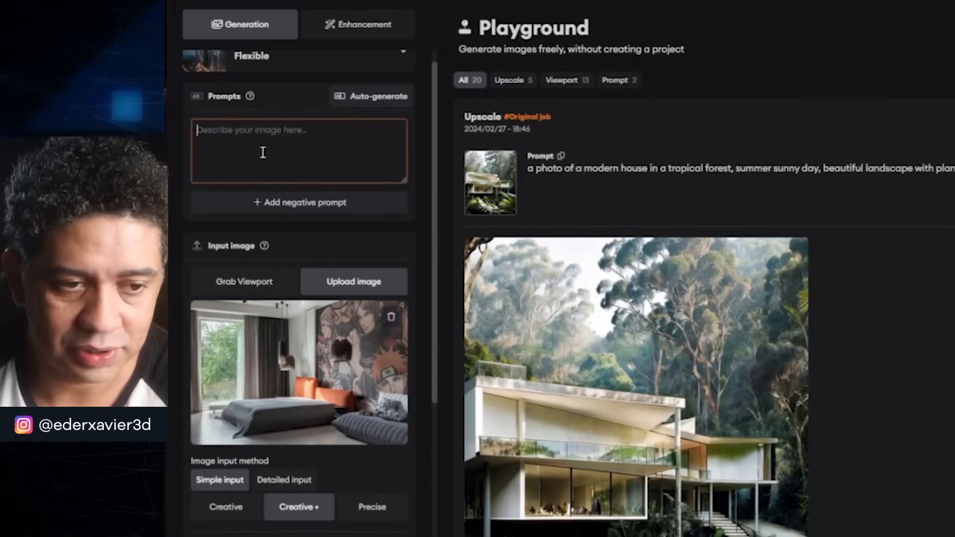
# Auto-generate a prompt from the uploaded bedroom image and end its description with "classical luxury, versace style".
pyautogui.click(365, 98)
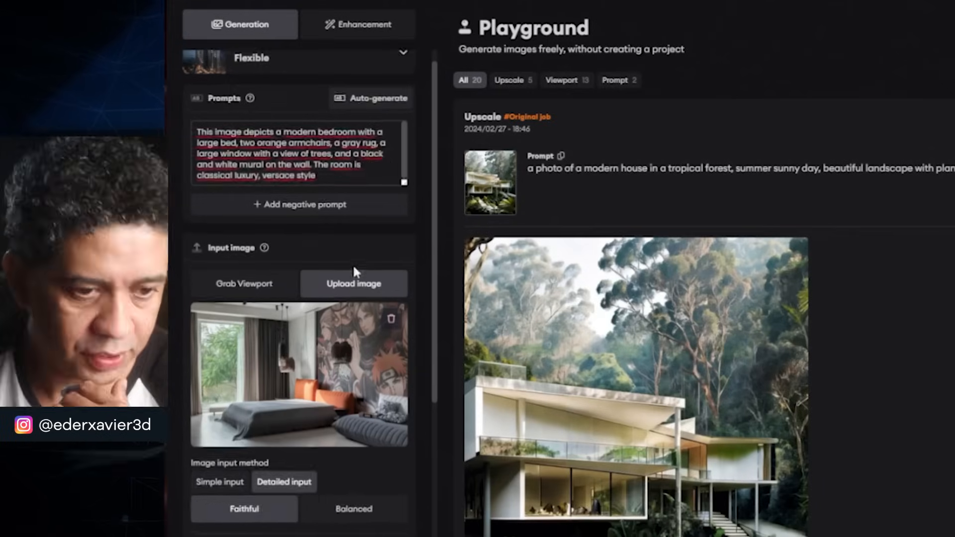
pyautogui.scroll(1, 282, 203)
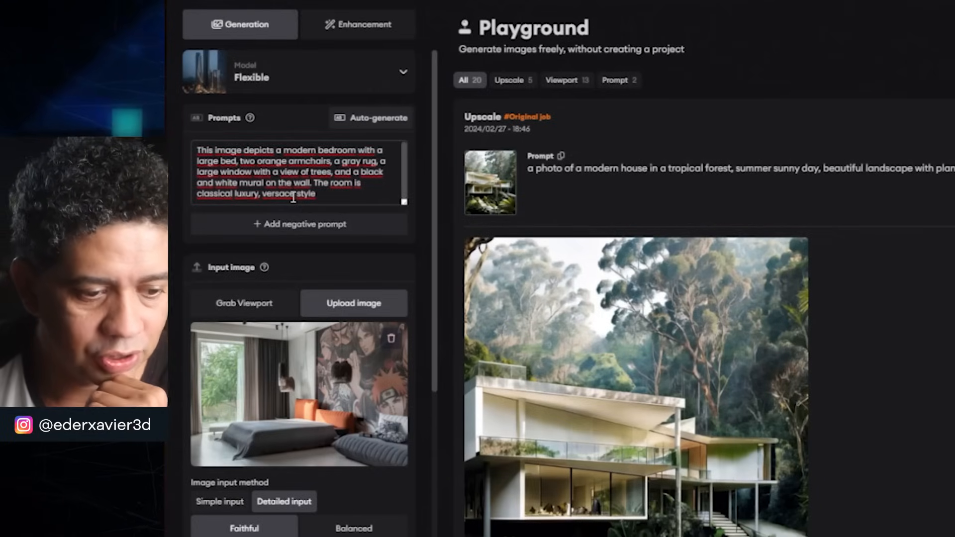
# Set the creativity to 90% for the bedroom image's Faithful detailed input.
pyautogui.scroll(-4, 363, 502)
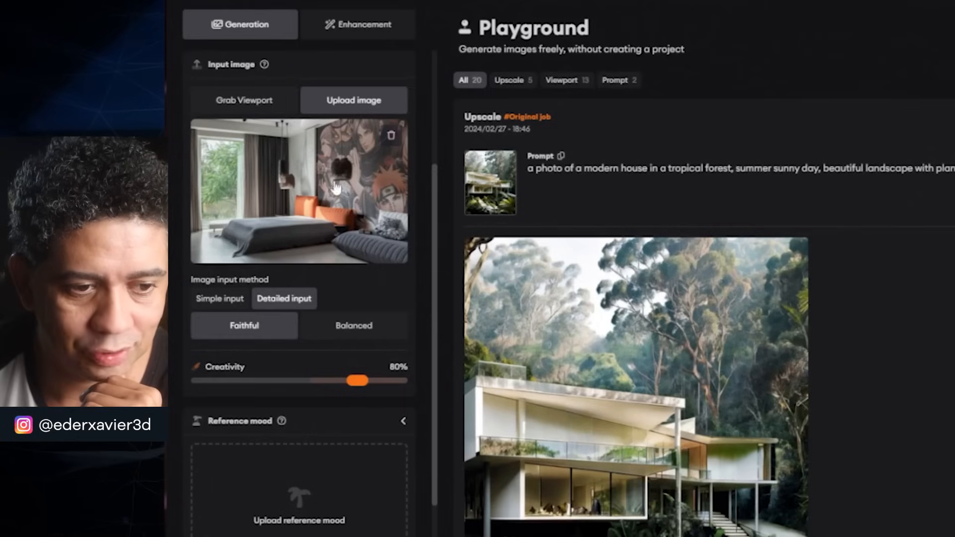
pyautogui.click(368, 381)
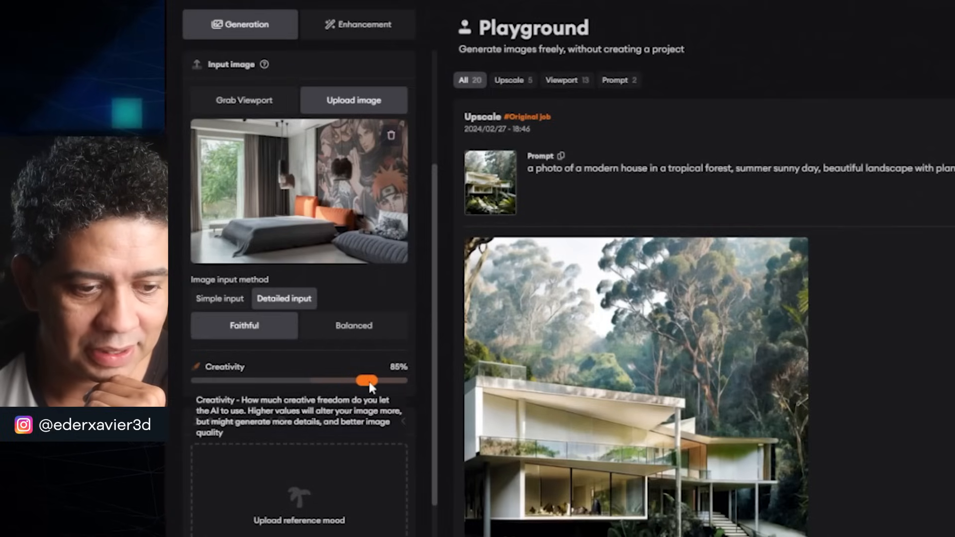
pyautogui.scroll(-3, 276, 348)
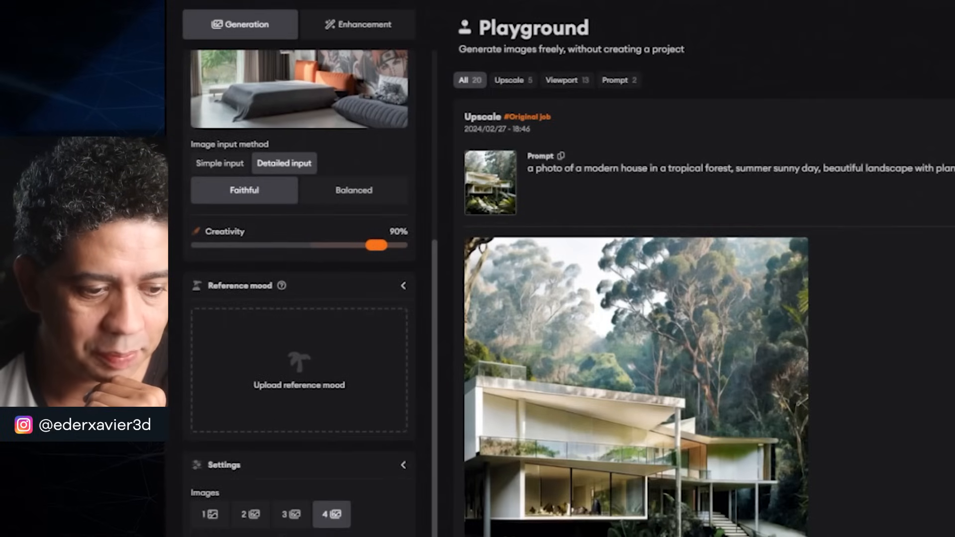
# Generate four images from the bedroom photo using Faithful detailed input, 35 samples, a random seed and Magic salt.
pyautogui.scroll(-3, 299, 298)
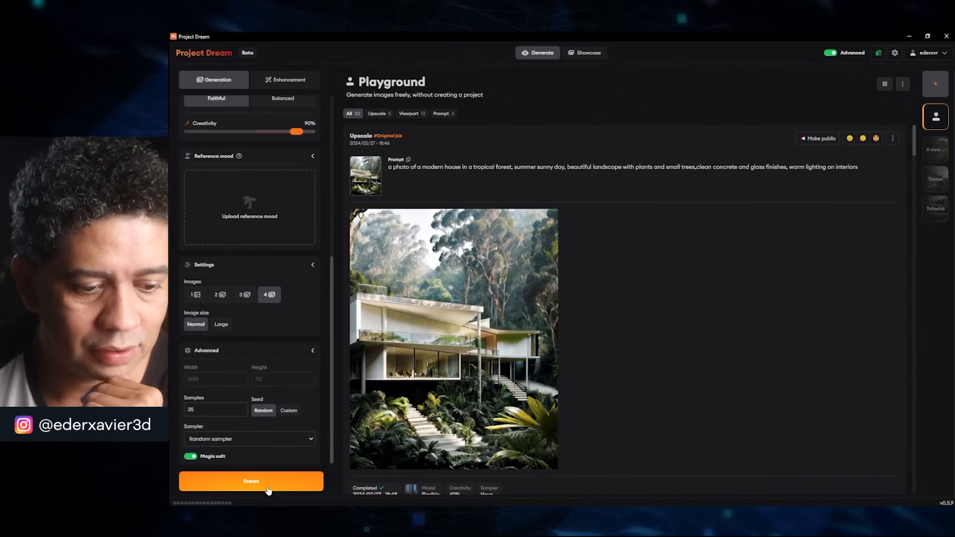
pyautogui.click(268, 482)
pyautogui.scroll(6, 269, 281)
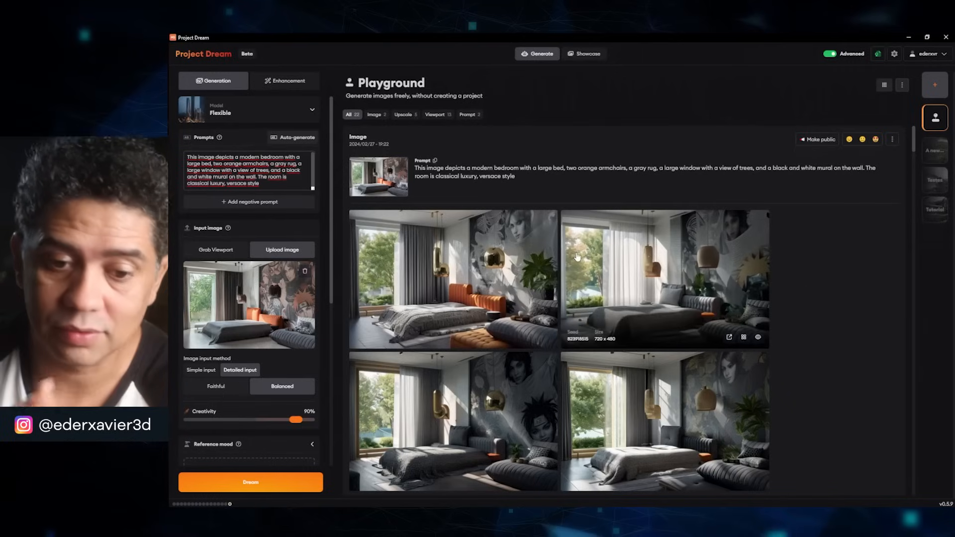
# Compare the Balanced bedroom results with the Faithful ones generated at 90% creativity.
pyautogui.scroll(-3, 622, 214)
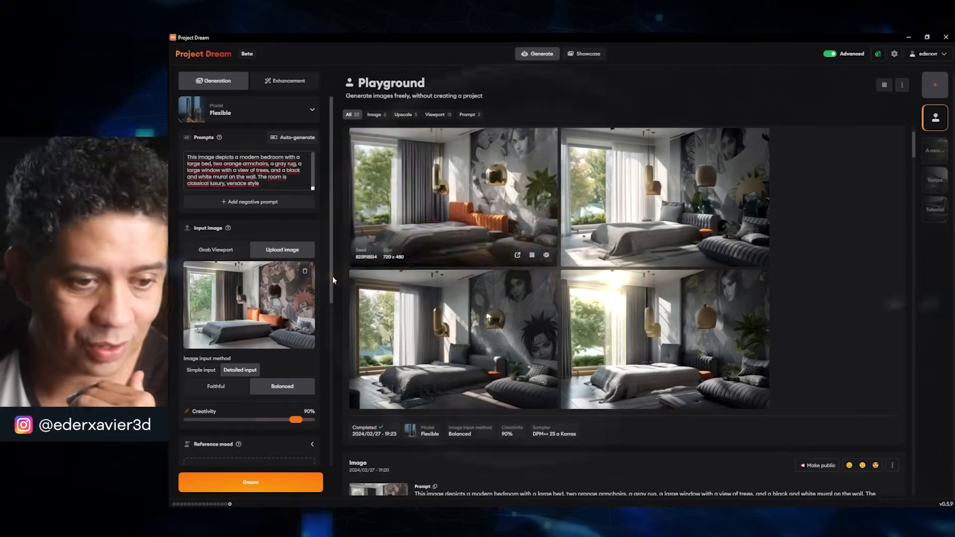
pyautogui.scroll(-2, 514, 309)
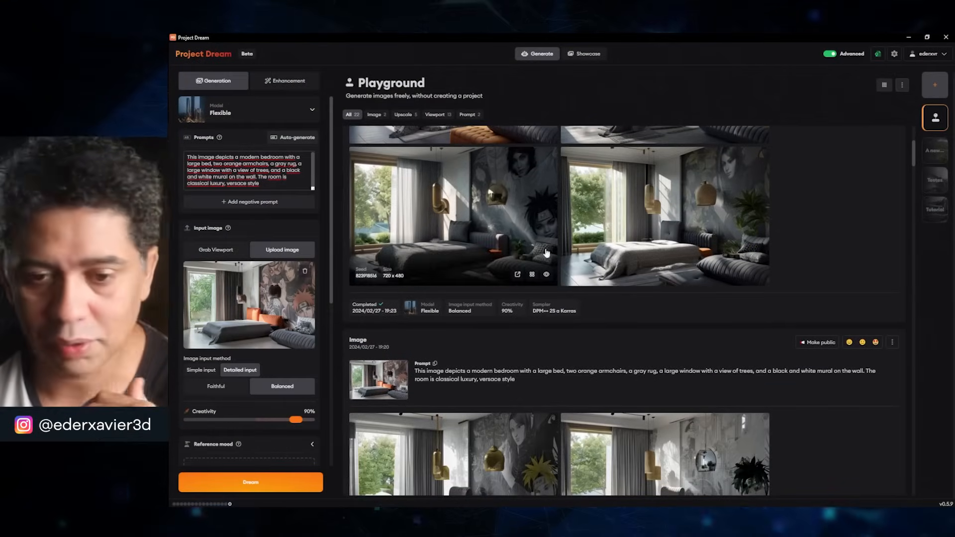
pyautogui.scroll(-3, 421, 240)
pyautogui.scroll(-2, 530, 278)
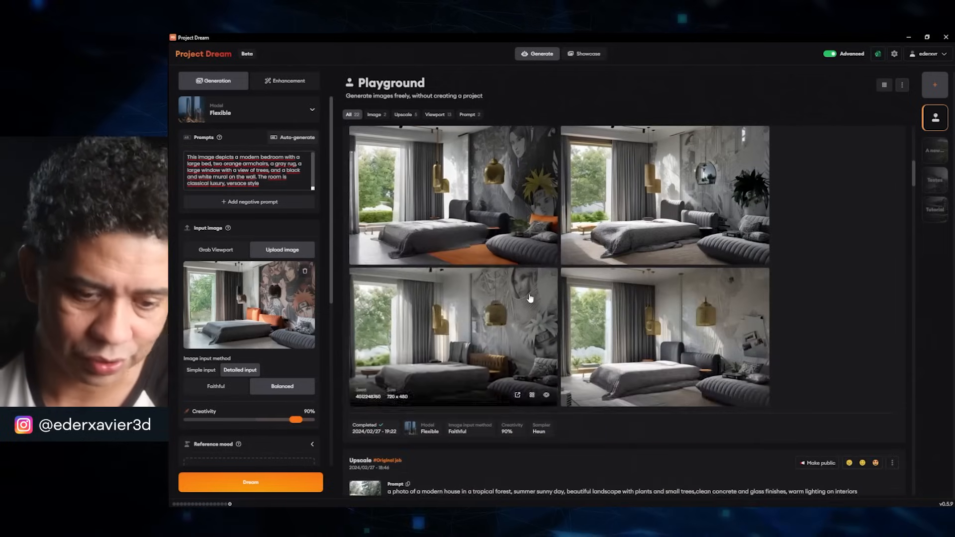
# View the Faithful bedroom results enlarged one by one, and return to the newest job in the Playground.
pyautogui.click(490, 203)
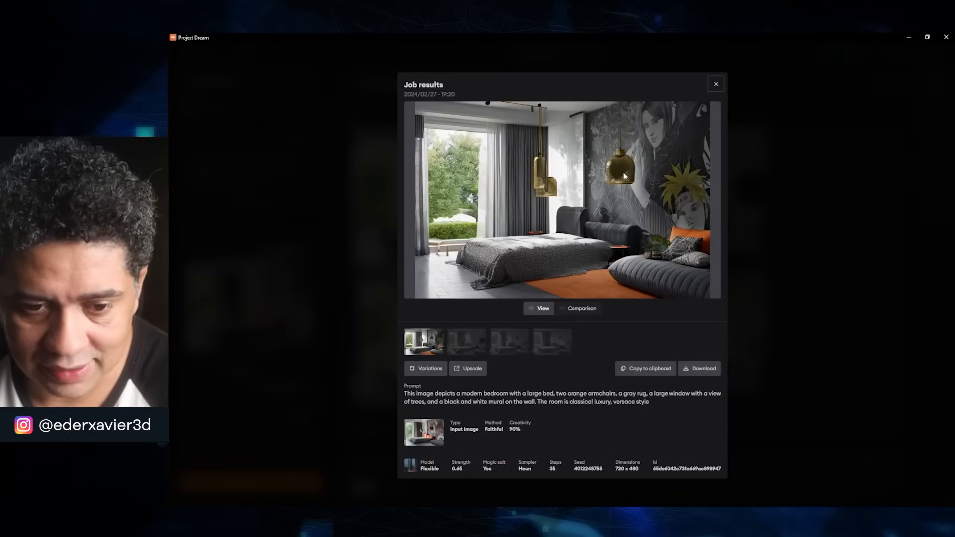
pyautogui.click(468, 342)
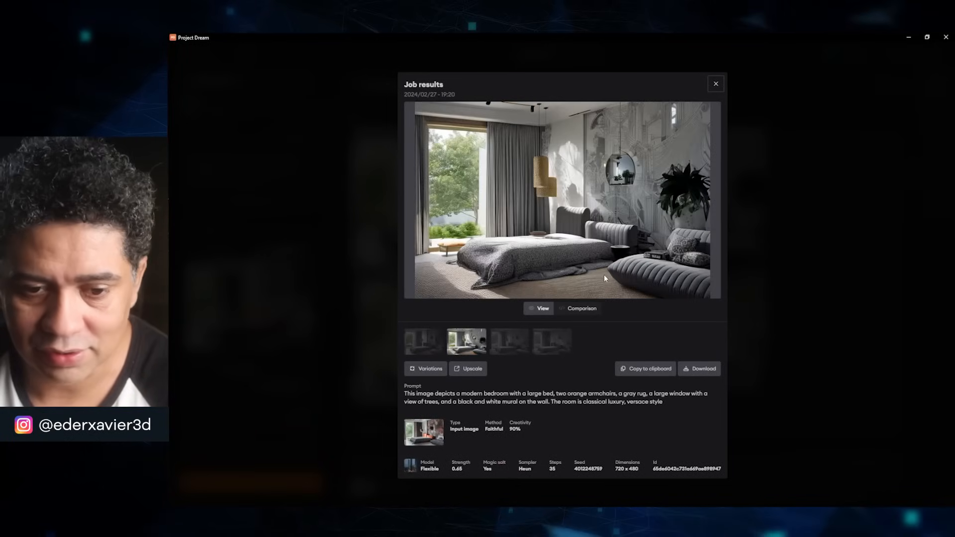
pyautogui.click(510, 342)
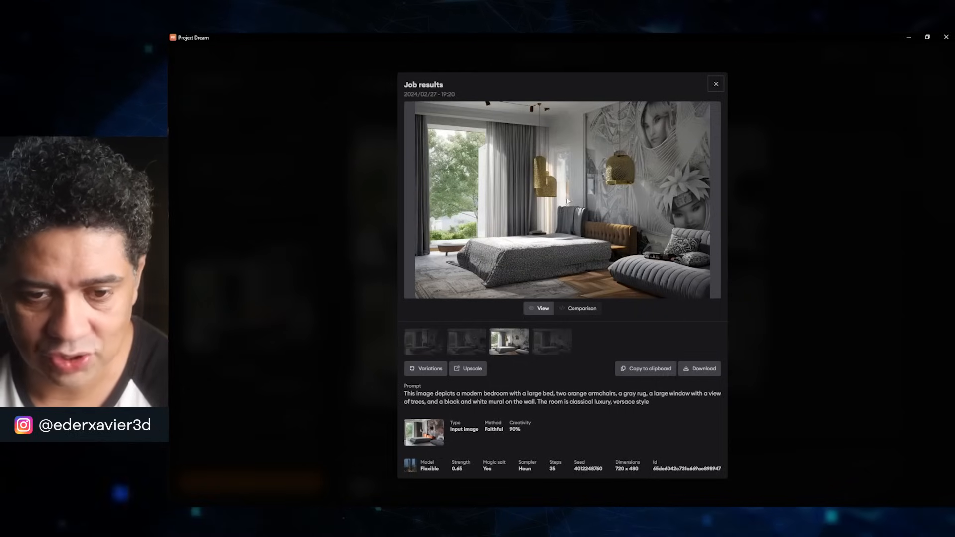
pyautogui.press('Right')
pyautogui.click(716, 84)
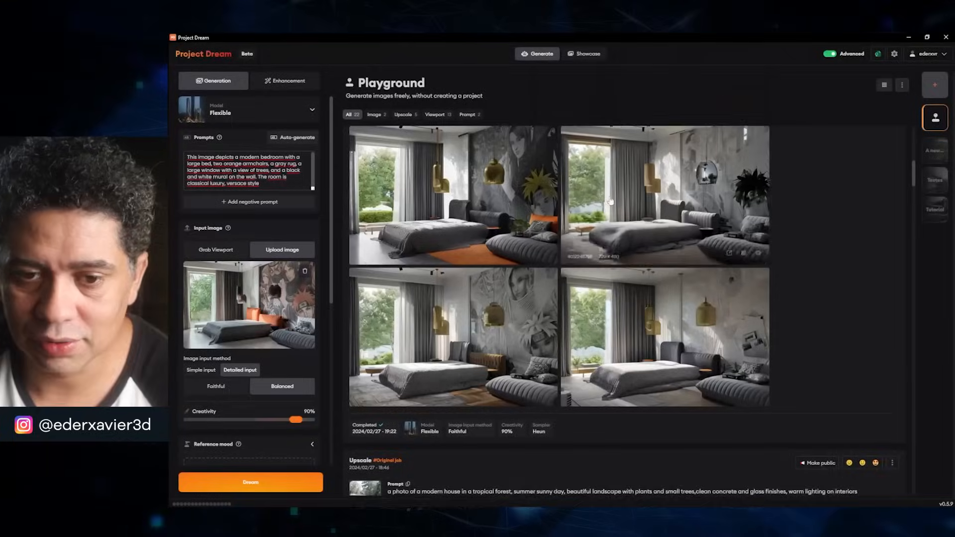
pyautogui.scroll(-5, 605, 210)
pyautogui.scroll(5, 605, 210)
pyautogui.scroll(3, 605, 210)
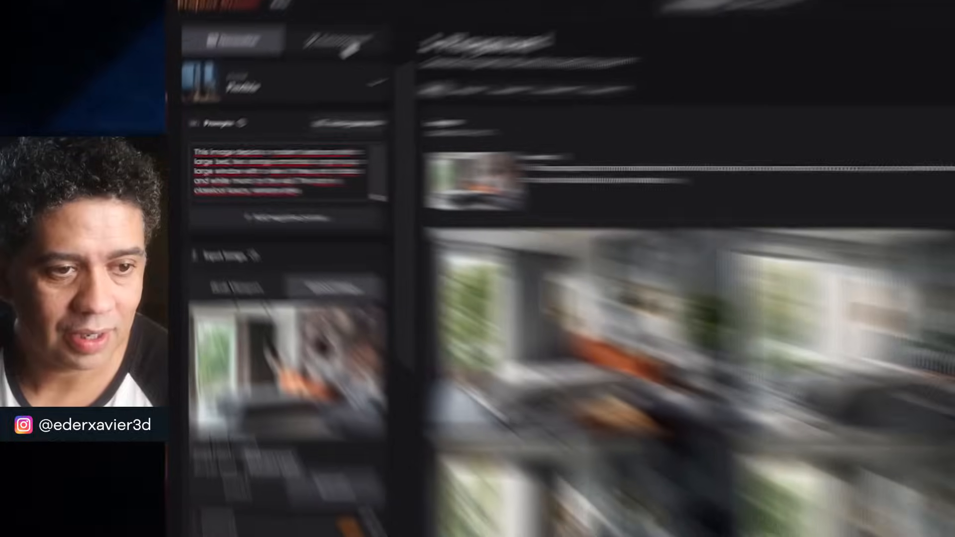
# Switch to image enhancement, clear the bedroom prompt, view the Image Upscaler options and return to the Character detailer.
pyautogui.click(344, 27)
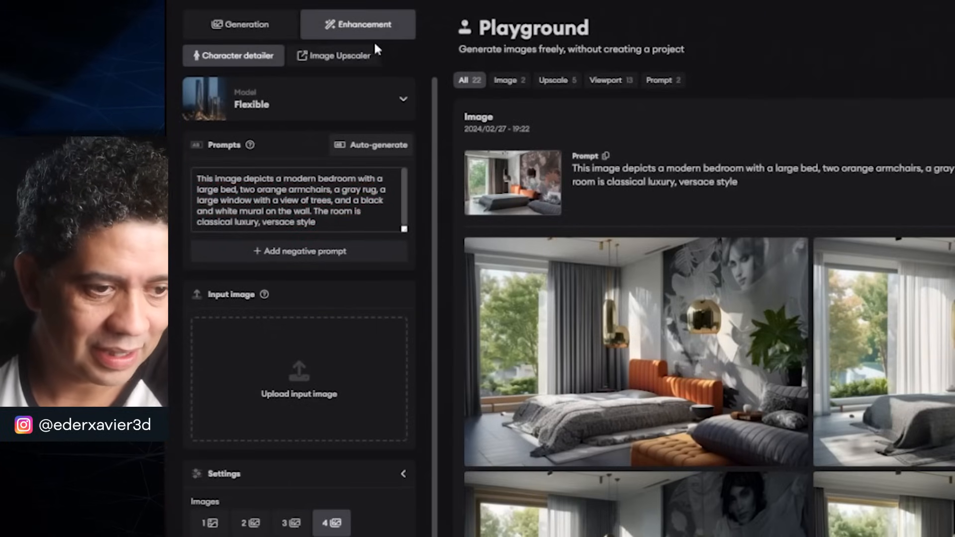
pyautogui.click(344, 226)
pyautogui.hotkey('ctrl', 'a')
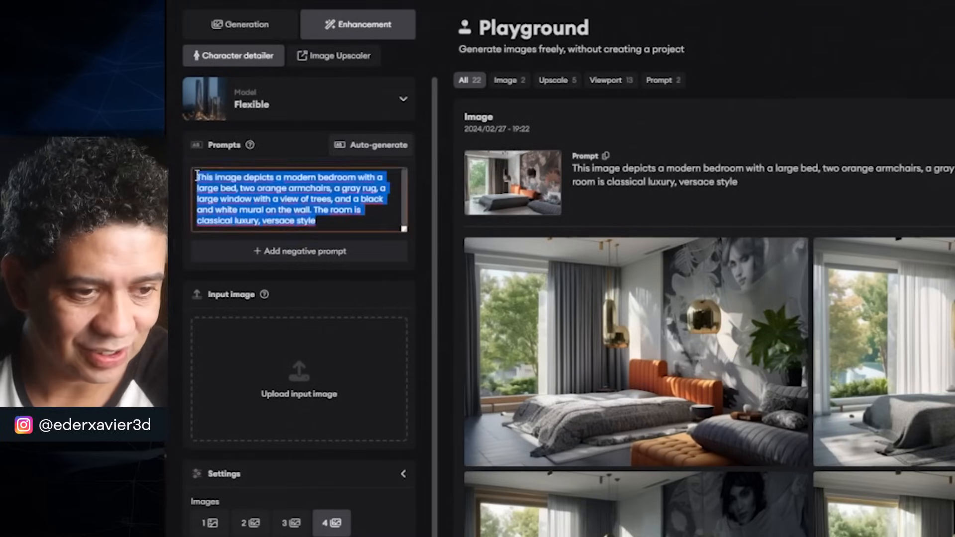
pyautogui.press('BackSpace')
pyautogui.scroll(-2, 329, 204)
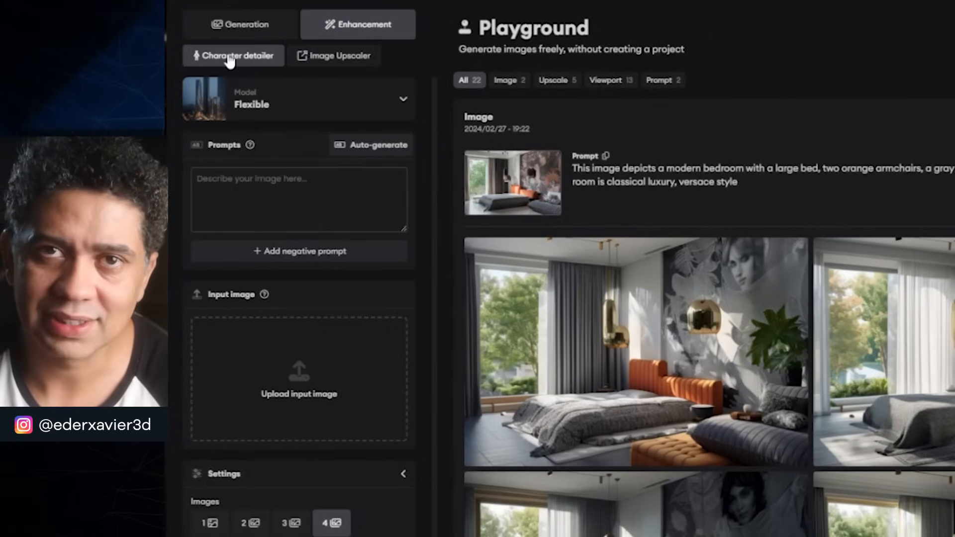
pyautogui.click(312, 60)
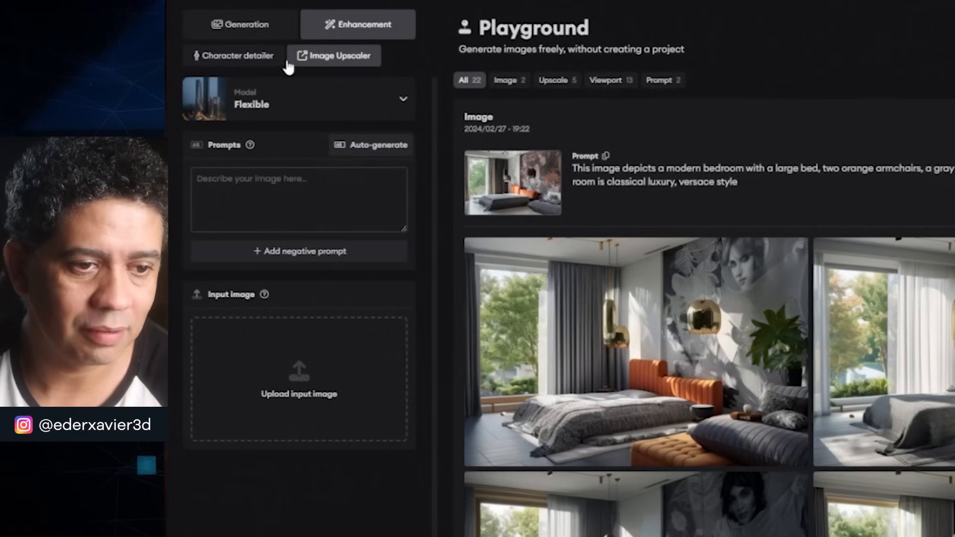
pyautogui.click(250, 63)
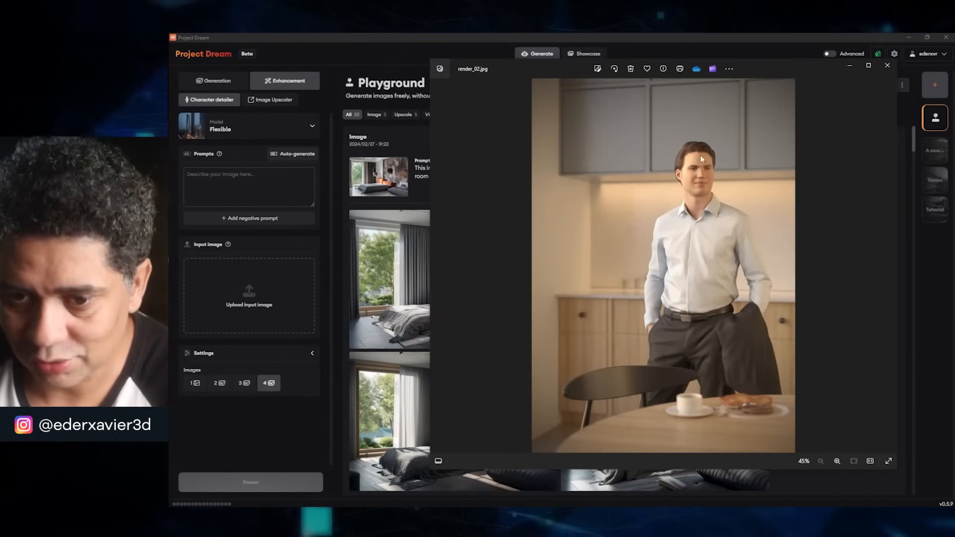
# Examine the man's face in render_02.jpg at 100% zoom and close the image viewer.
pyautogui.doubleClick(705, 181)
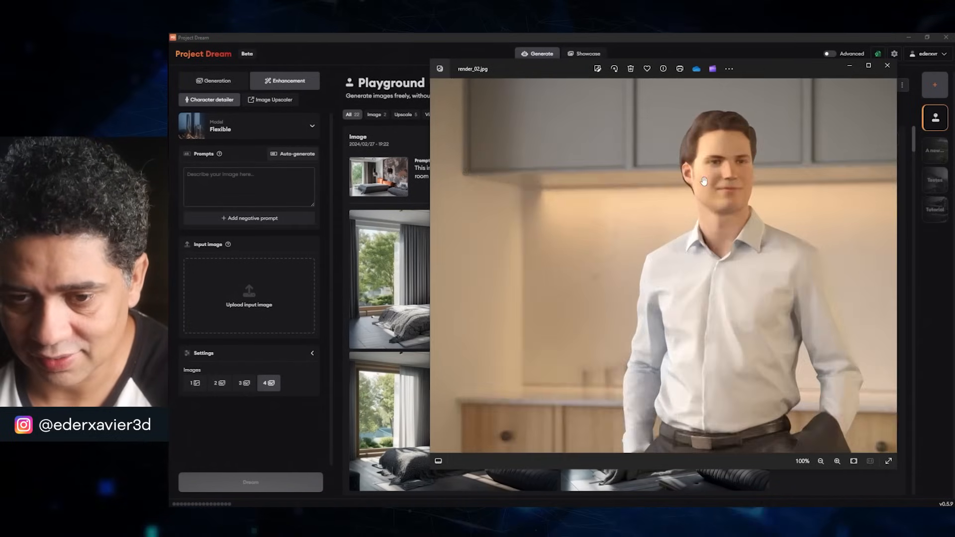
pyautogui.scroll(-3, 705, 181)
pyautogui.scroll(-2, 682, 235)
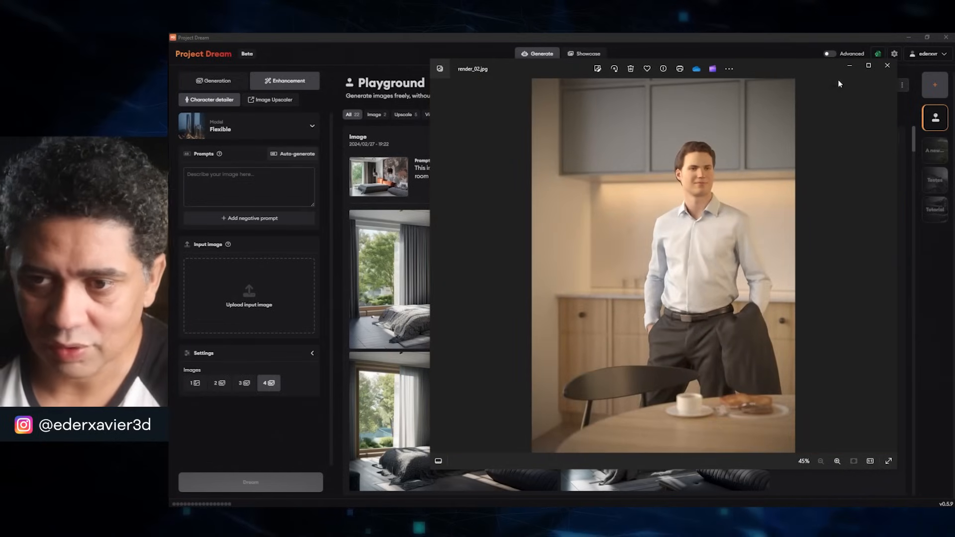
pyautogui.click(888, 65)
# Generate four Character detailer images from render_02.jpg, using an auto-generated prompt and 70% creativity.
pyautogui.moveTo(406, 260); pyautogui.dragTo(250, 308)
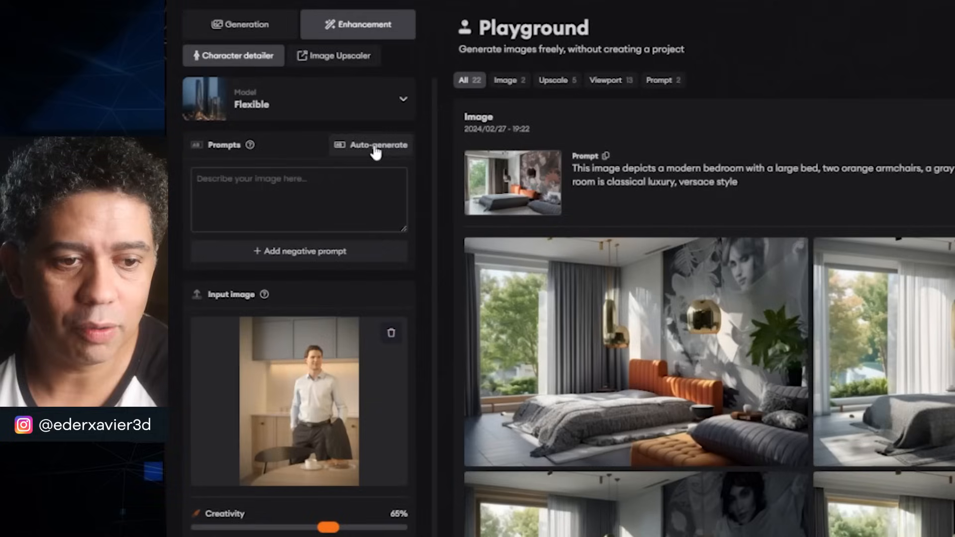
pyautogui.click(295, 154)
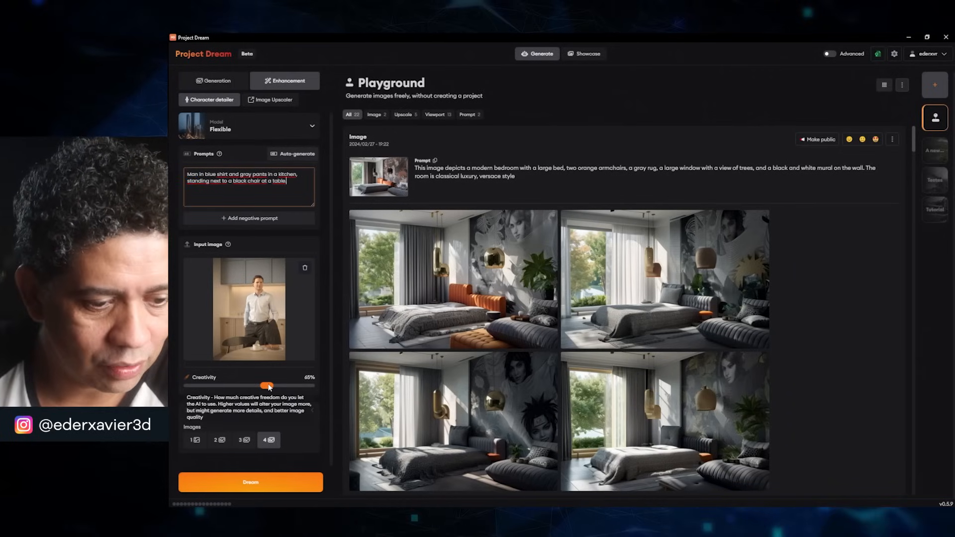
pyautogui.moveTo(269, 388); pyautogui.dragTo(274, 389)
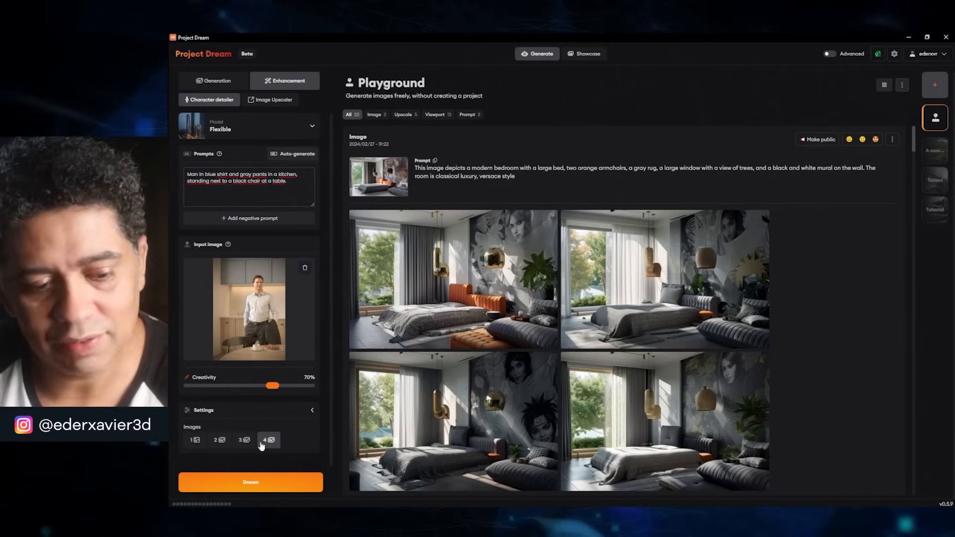
pyautogui.click(251, 484)
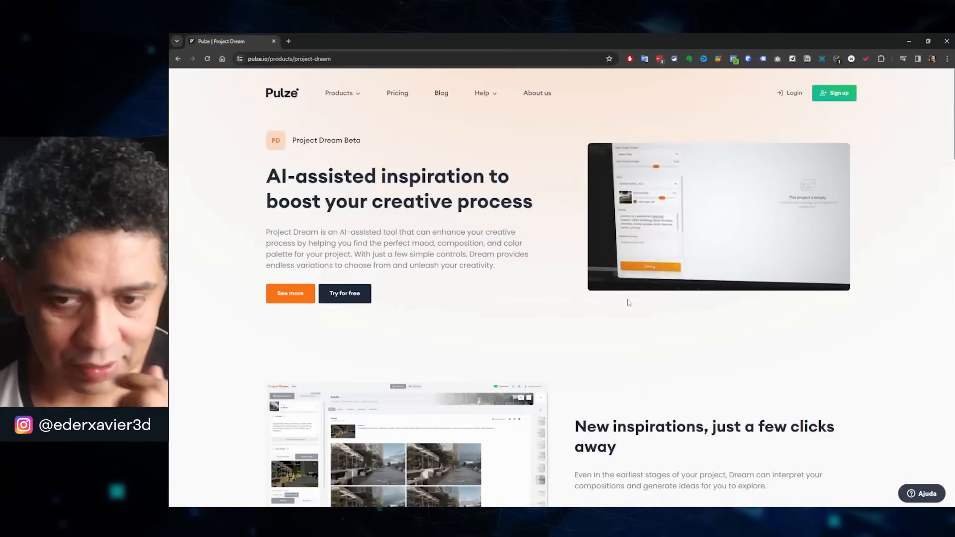
# Switch to the browser and look up Project Dream's pricing plan on the Pulze website.
pyautogui.scroll(-2, 528, 272)
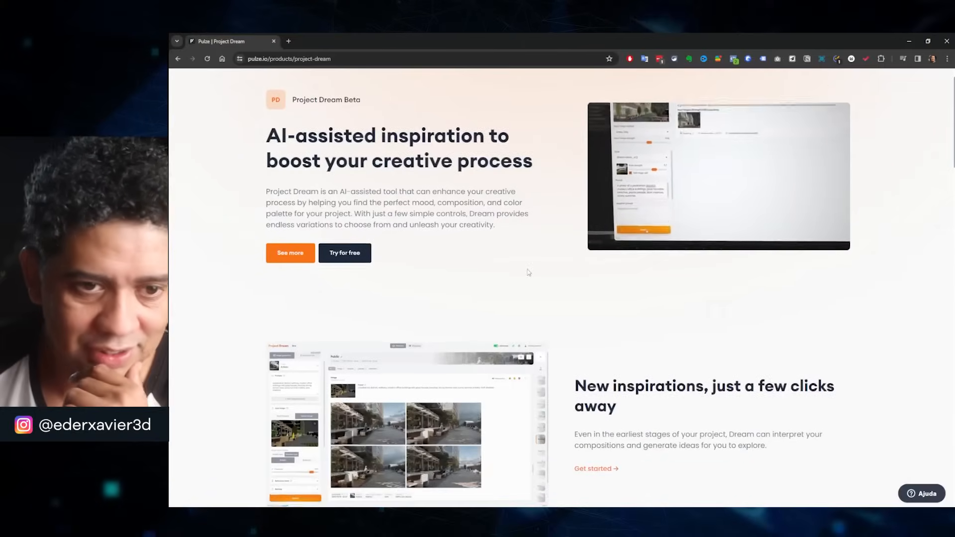
pyautogui.scroll(2, 528, 272)
pyautogui.click(403, 96)
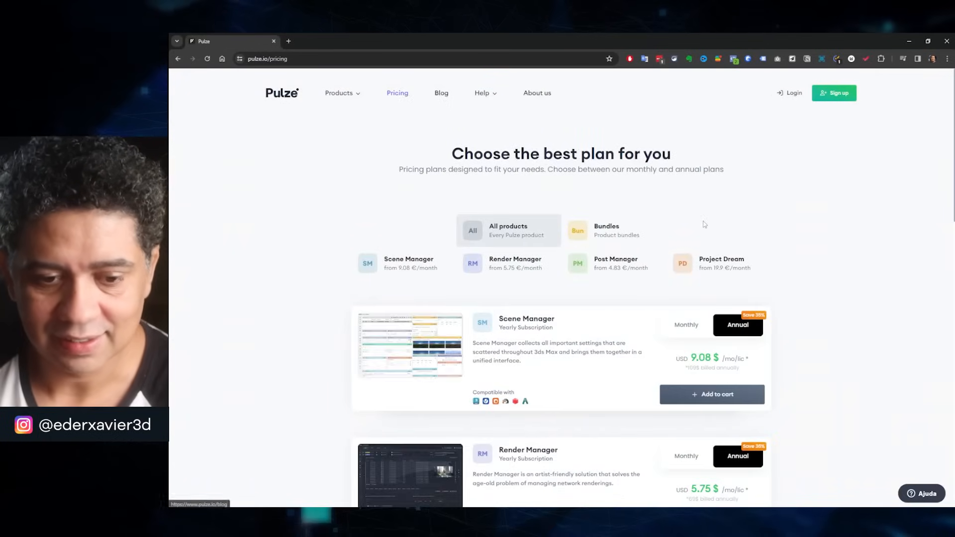
pyautogui.scroll(-3, 704, 227)
pyautogui.scroll(2, 705, 228)
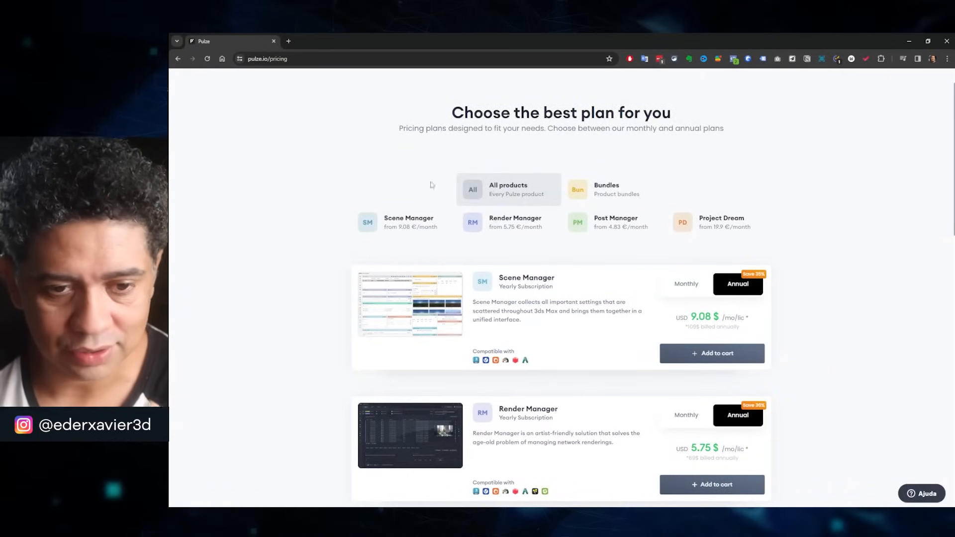
pyautogui.click(718, 225)
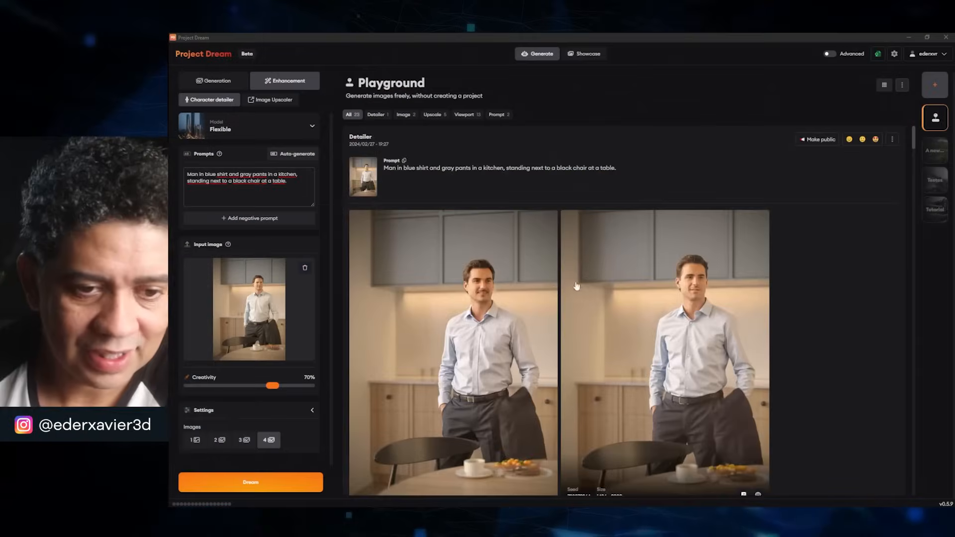
# Switch back to Project Dream and compare the man's face across the four Character detailer results.
pyautogui.scroll(-2, 709, 271)
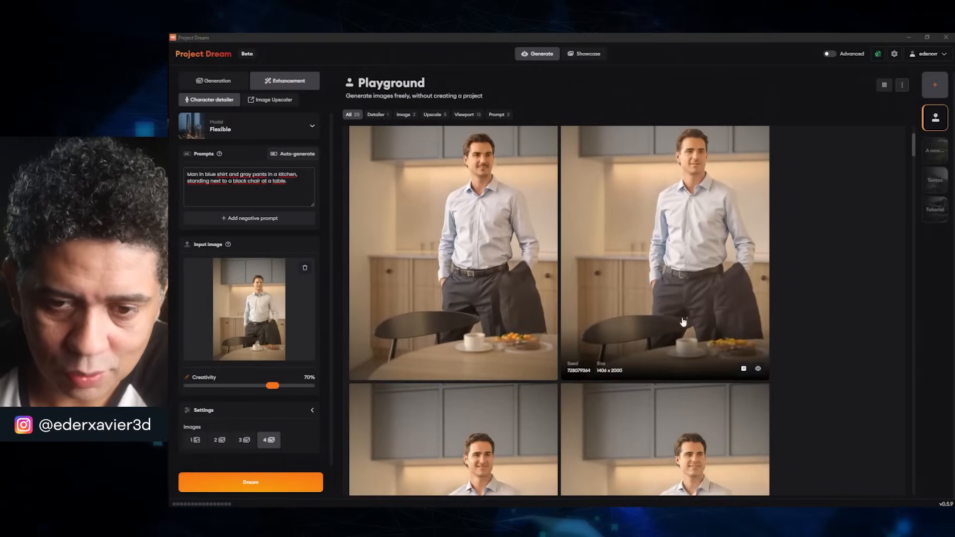
pyautogui.scroll(3, 683, 324)
pyautogui.scroll(-2, 513, 307)
pyautogui.scroll(-3, 515, 306)
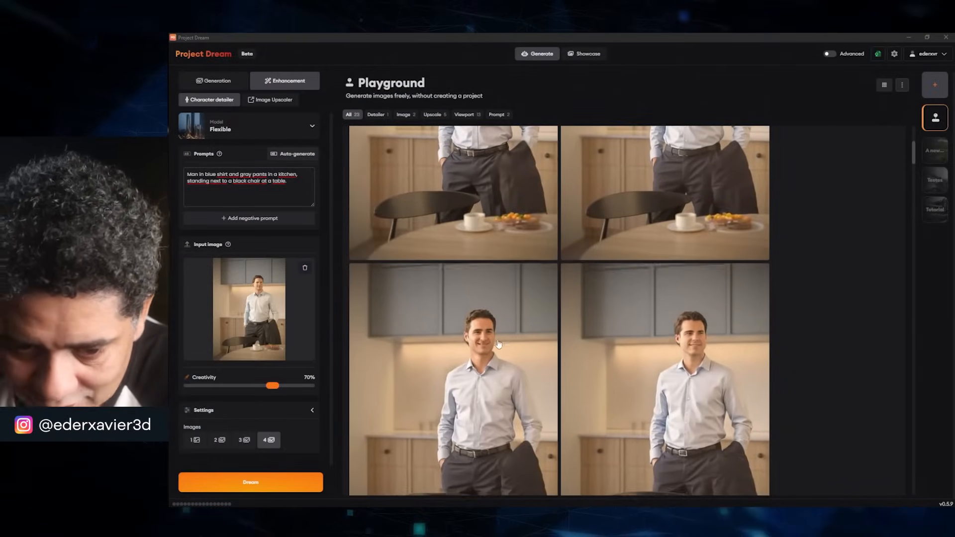
pyautogui.scroll(4, 535, 351)
pyautogui.scroll(-2, 520, 330)
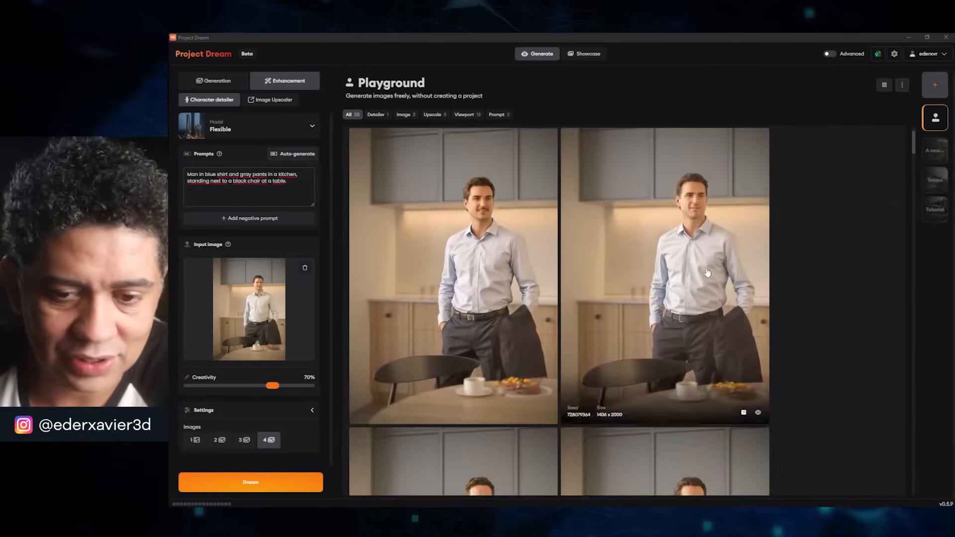
# Submit the second Character detailer result for final upscale at 50% creativity and close its job results.
pyautogui.click(706, 267)
pyautogui.scroll(-2, 640, 388)
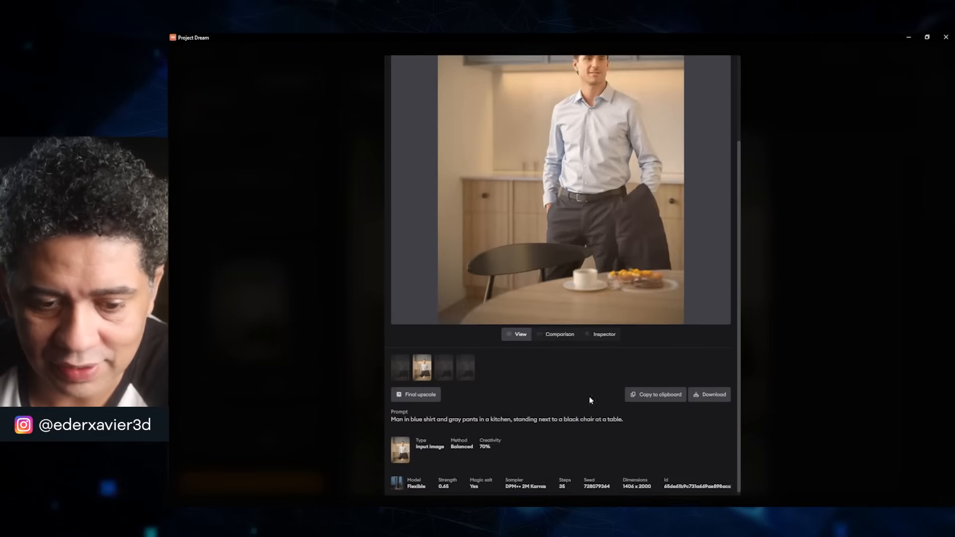
pyautogui.click(418, 394)
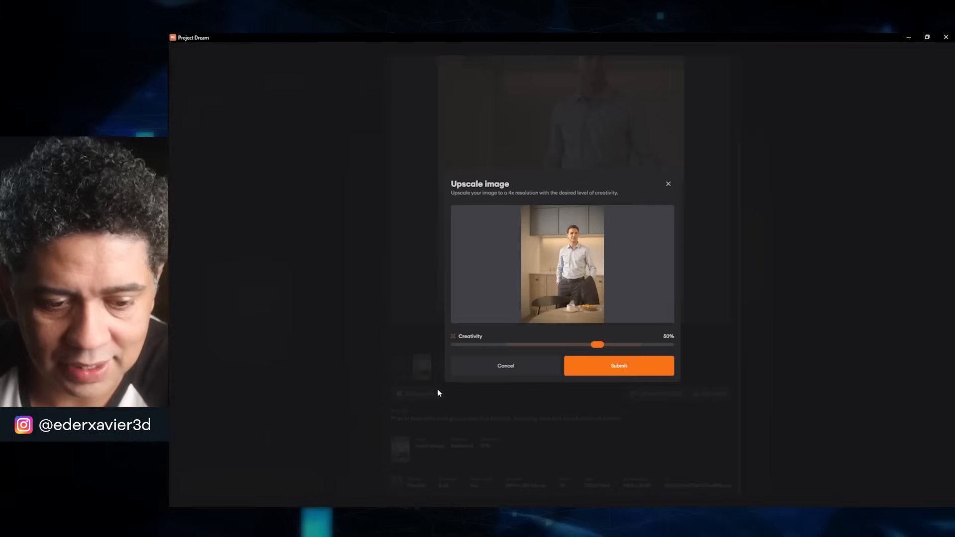
pyautogui.click(616, 367)
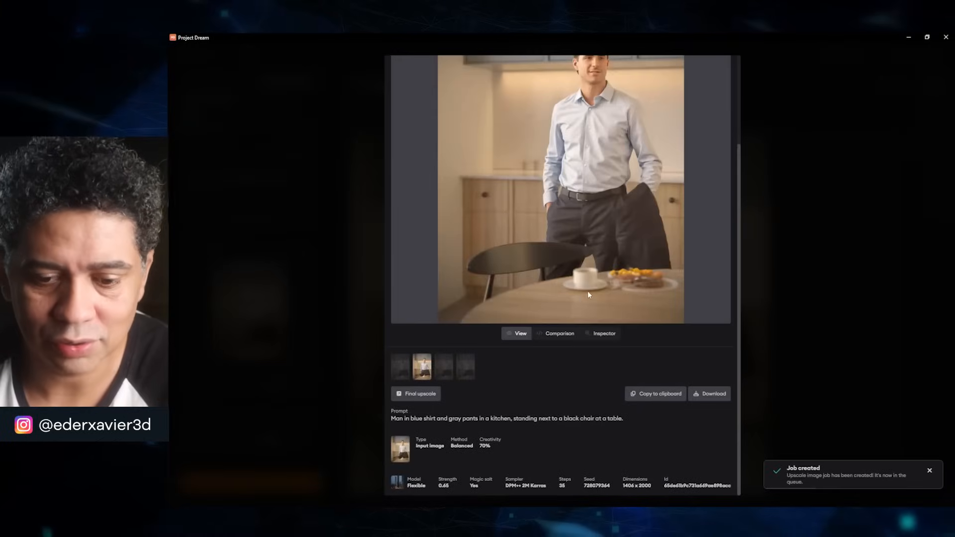
pyautogui.scroll(3, 589, 295)
pyautogui.click(930, 471)
pyautogui.click(804, 393)
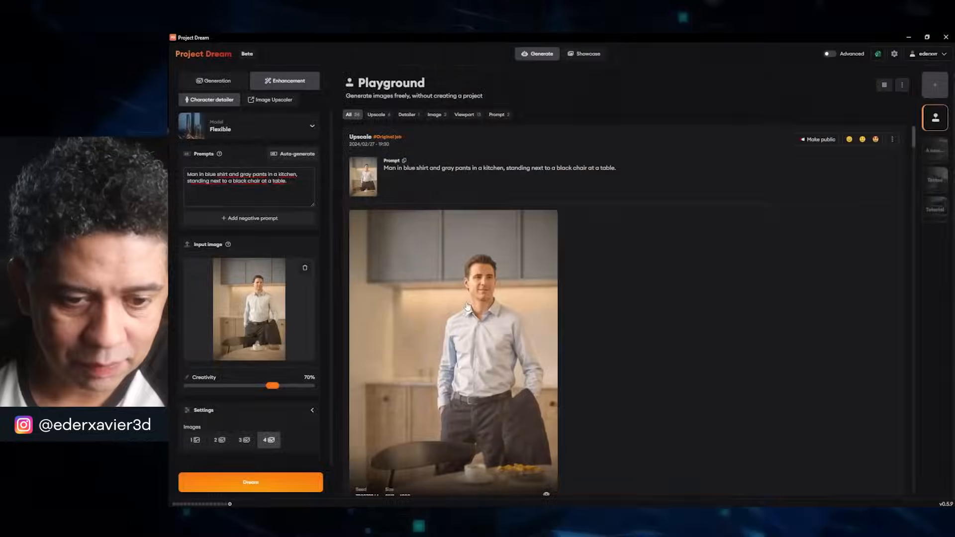
# Open the upscaled kitchen image in the Inspector and examine the man's face and shirt up close.
pyautogui.click(560, 278)
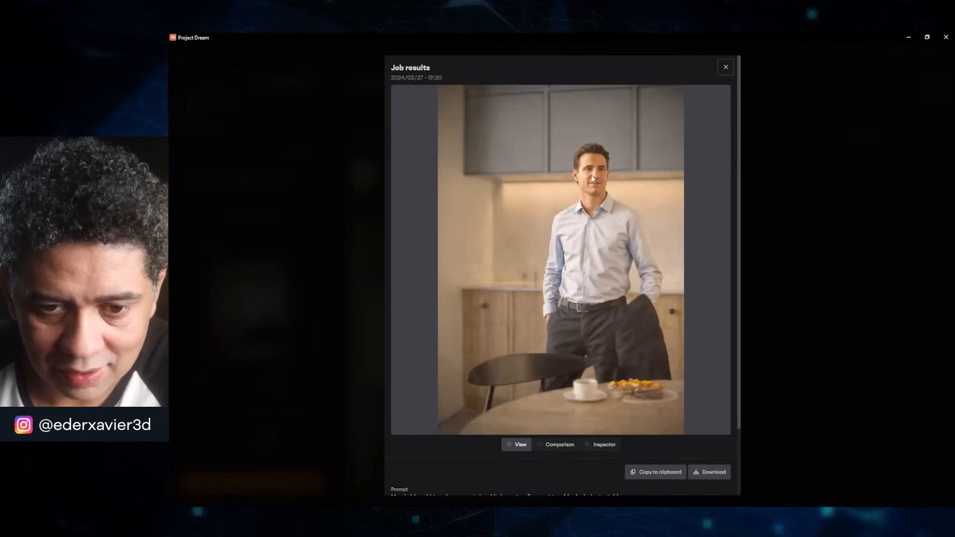
pyautogui.click(594, 444)
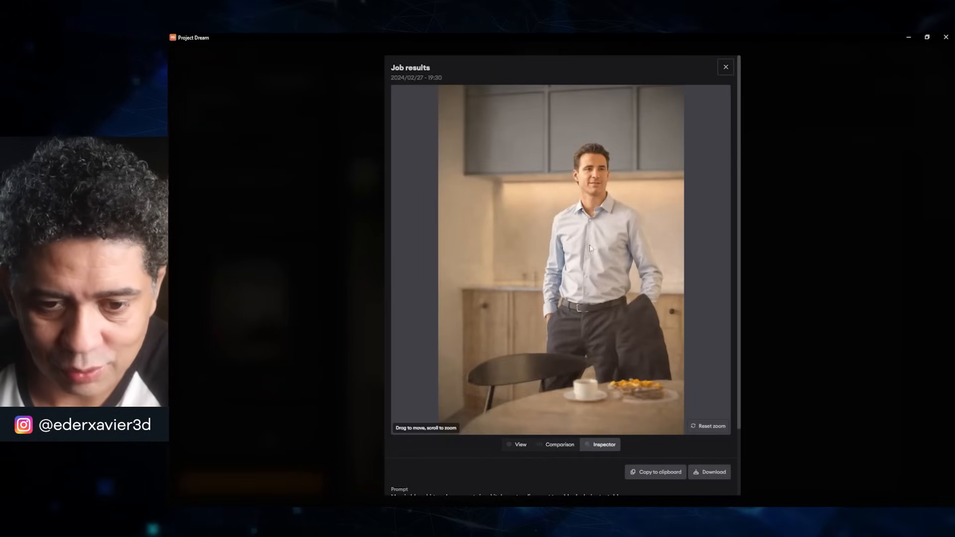
pyautogui.scroll(5, 590, 215)
pyautogui.moveTo(586, 212); pyautogui.dragTo(557, 313)
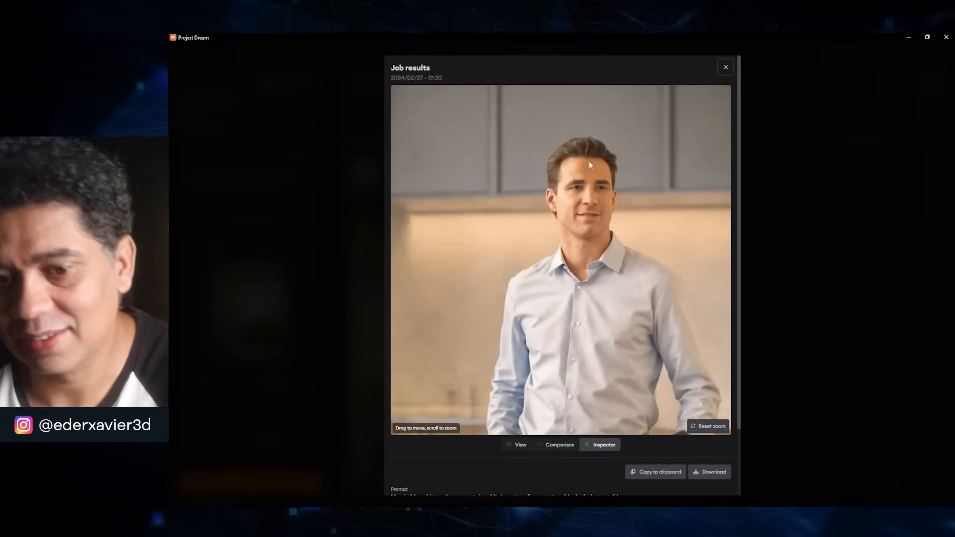
# Examine the man's shirt, trousers and the surrounding kitchen at different zoom levels in the Inspector, then close the job results.
pyautogui.scroll(-5, 598, 259)
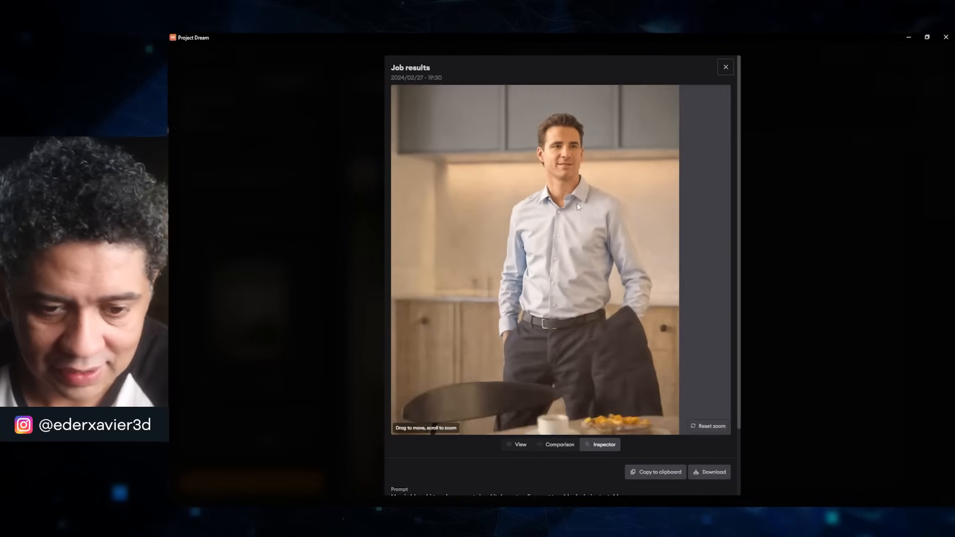
pyautogui.scroll(4, 555, 274)
pyautogui.scroll(-2, 573, 308)
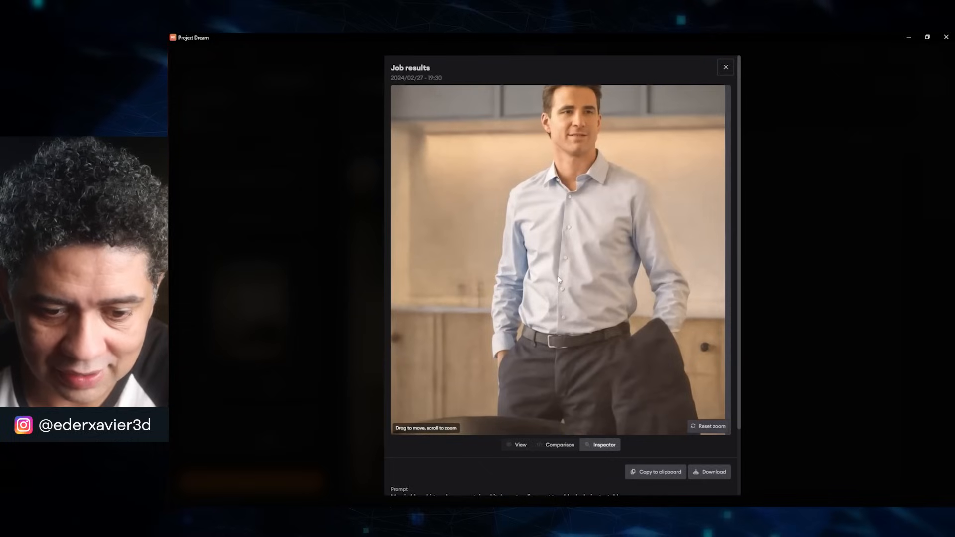
pyautogui.scroll(-1, 573, 311)
pyautogui.scroll(3, 582, 348)
pyautogui.scroll(-2, 590, 343)
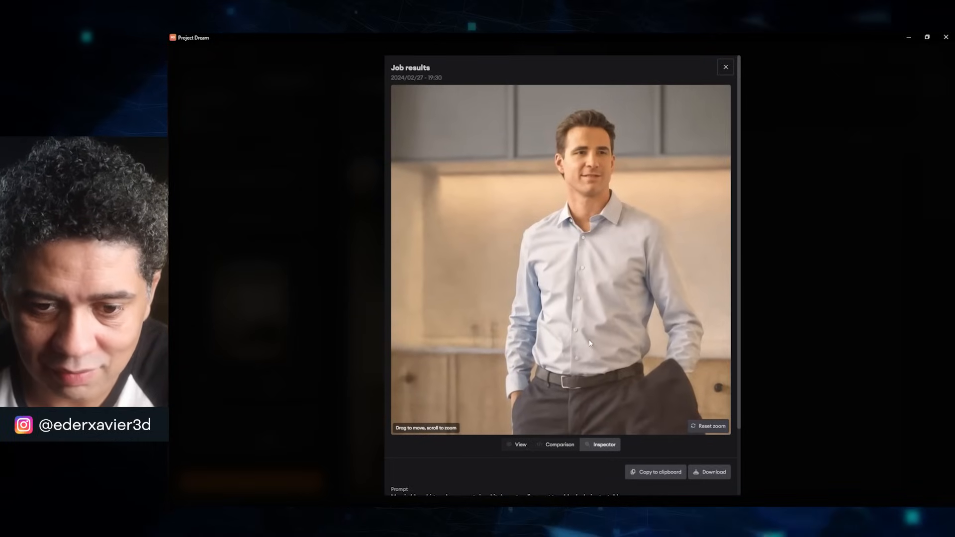
pyautogui.scroll(-4, 590, 339)
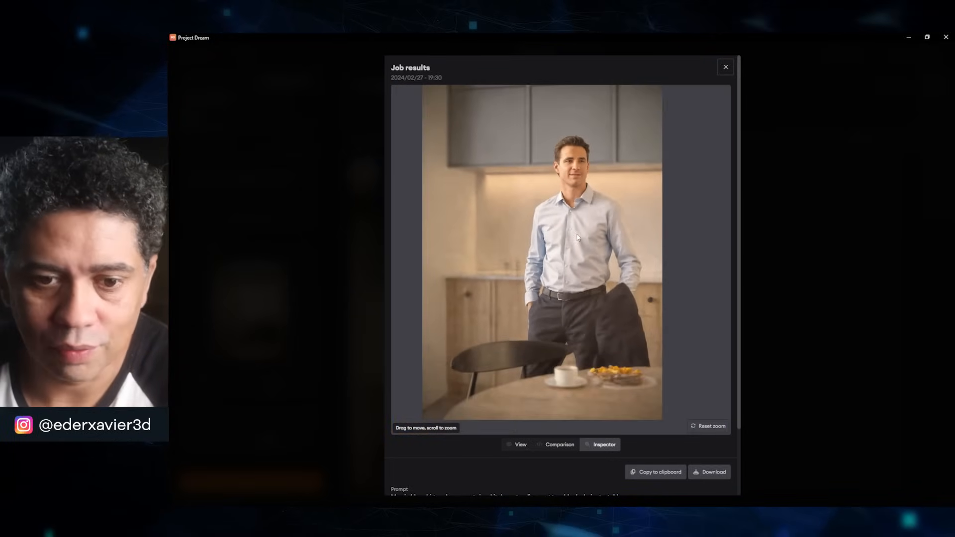
pyautogui.scroll(3, 532, 303)
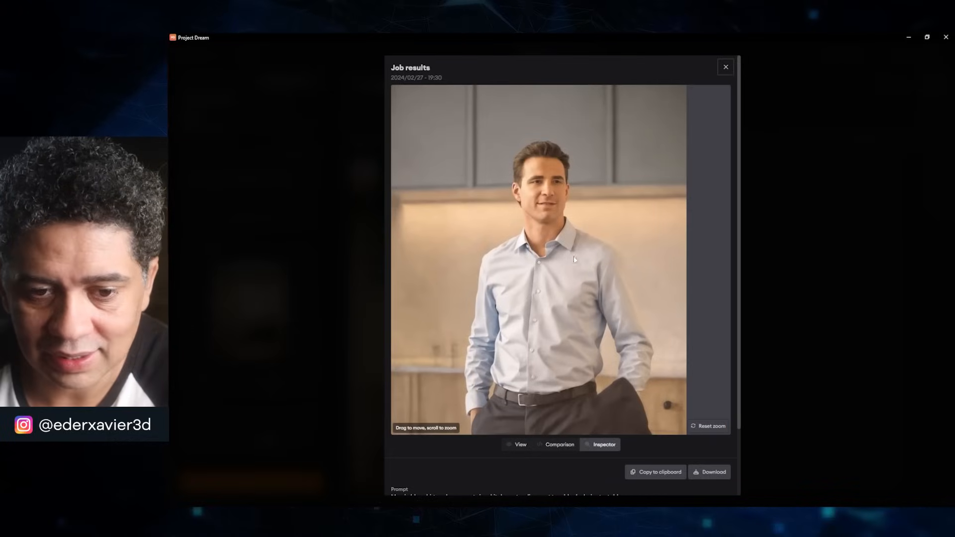
pyautogui.scroll(-3, 576, 251)
pyautogui.scroll(1, 574, 235)
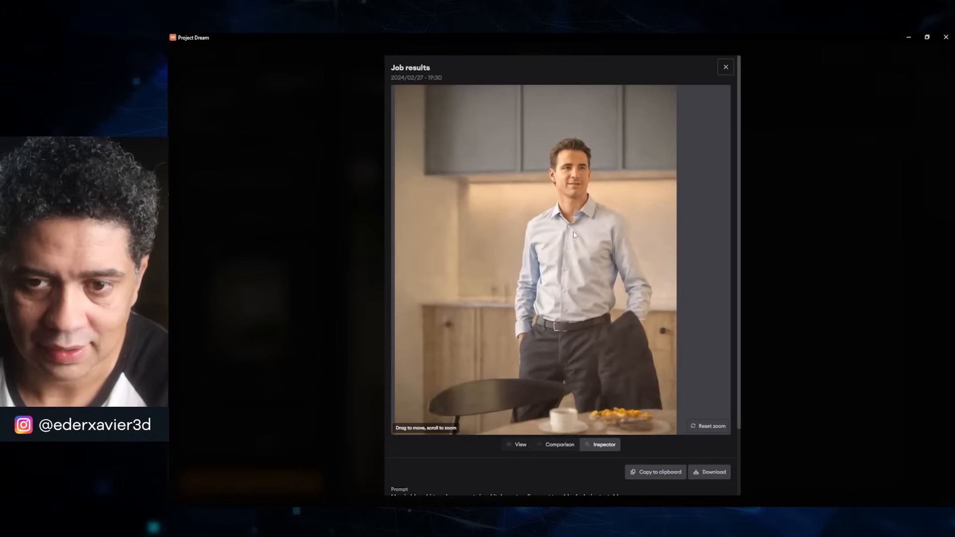
pyautogui.click(725, 67)
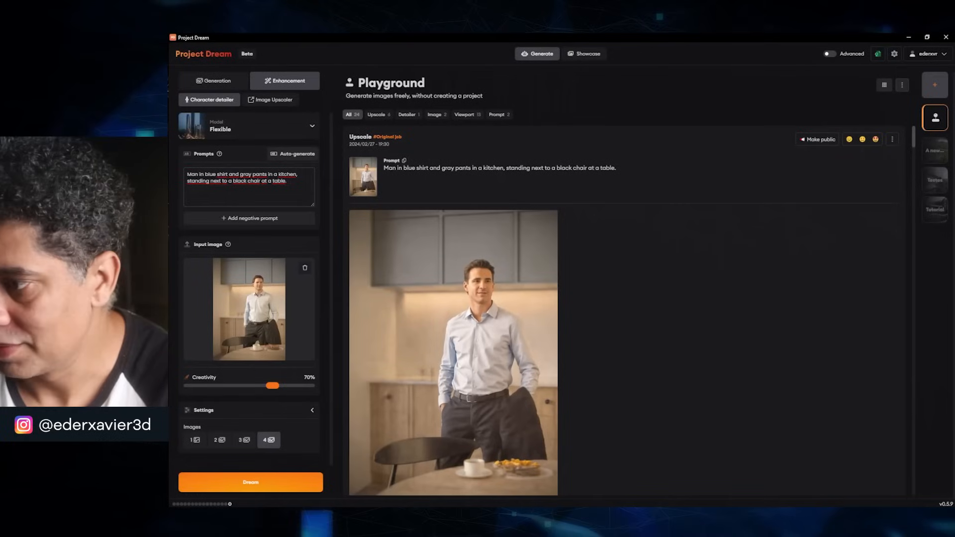
# Compare the original render_02.jpg in the image viewer side by side with the upscaled kitchen result, then close both.
pyautogui.hotkey('alt', 'Tab')
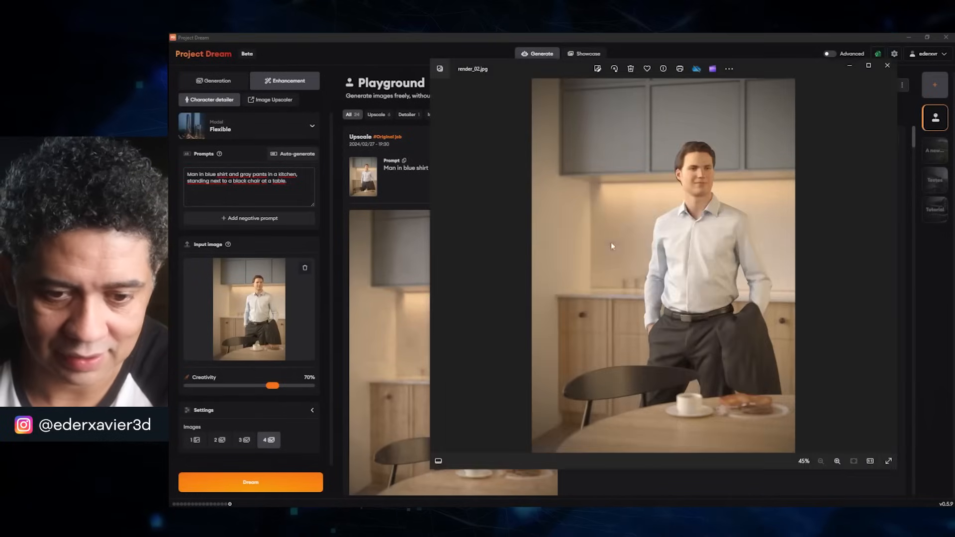
pyautogui.scroll(5, 740, 181)
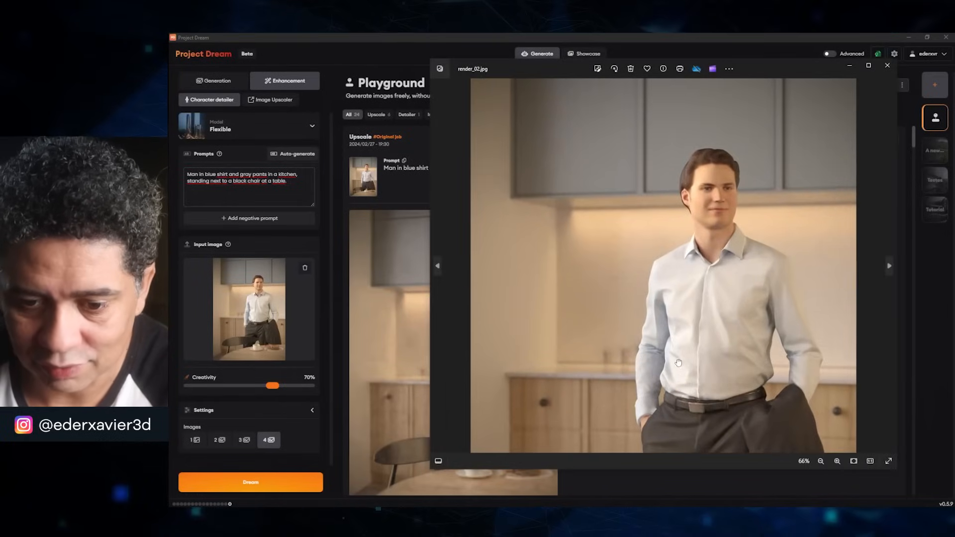
pyautogui.click(396, 282)
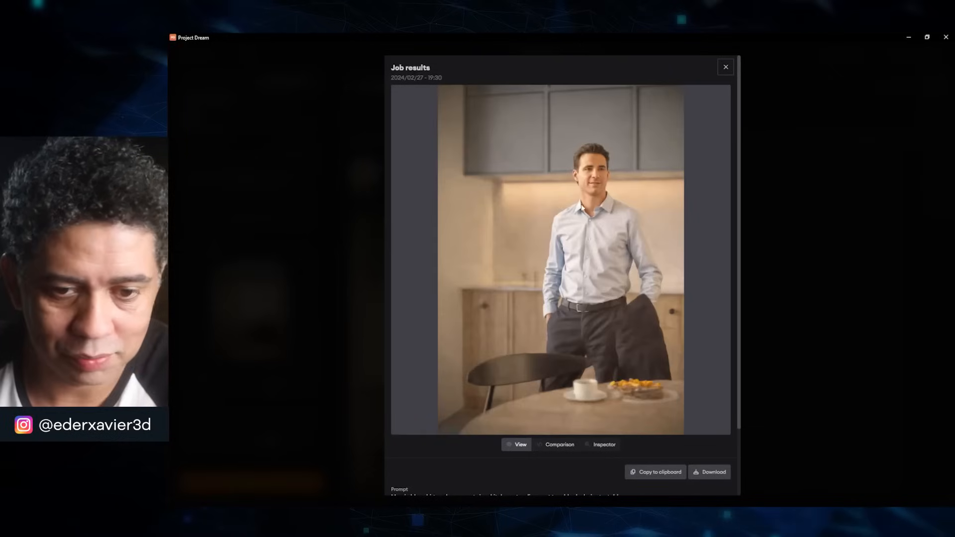
pyautogui.hotkey('alt', 'Tab')
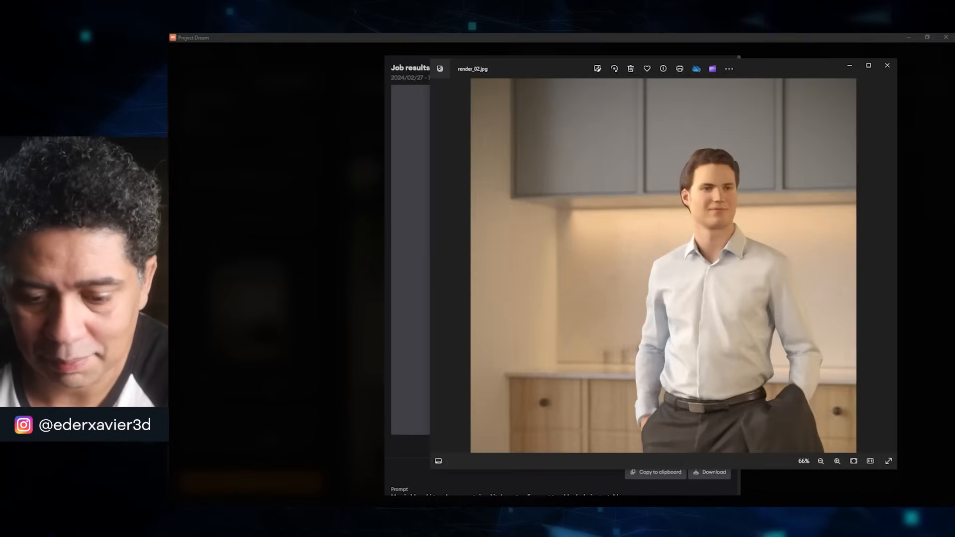
pyautogui.moveTo(429, 121); pyautogui.dragTo(636, 122)
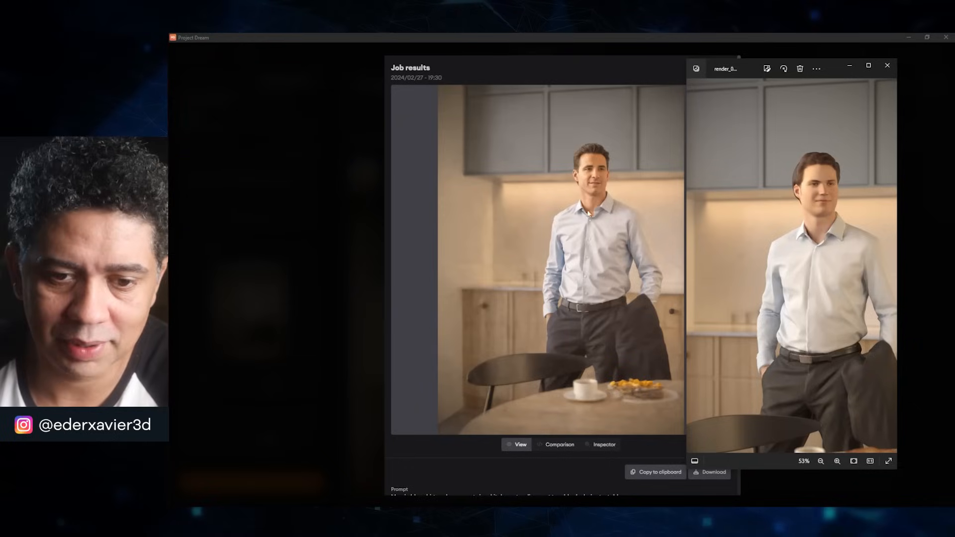
pyautogui.click(888, 69)
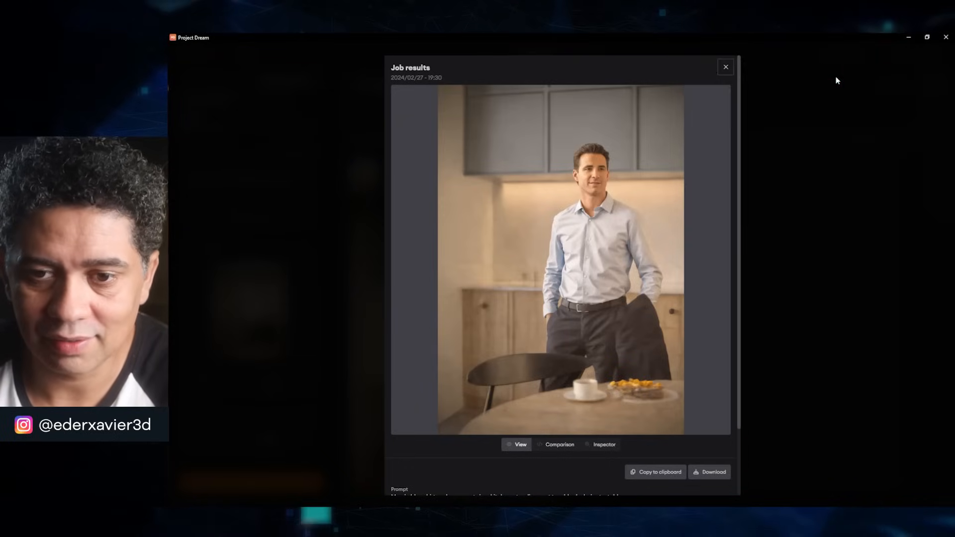
pyautogui.click(726, 67)
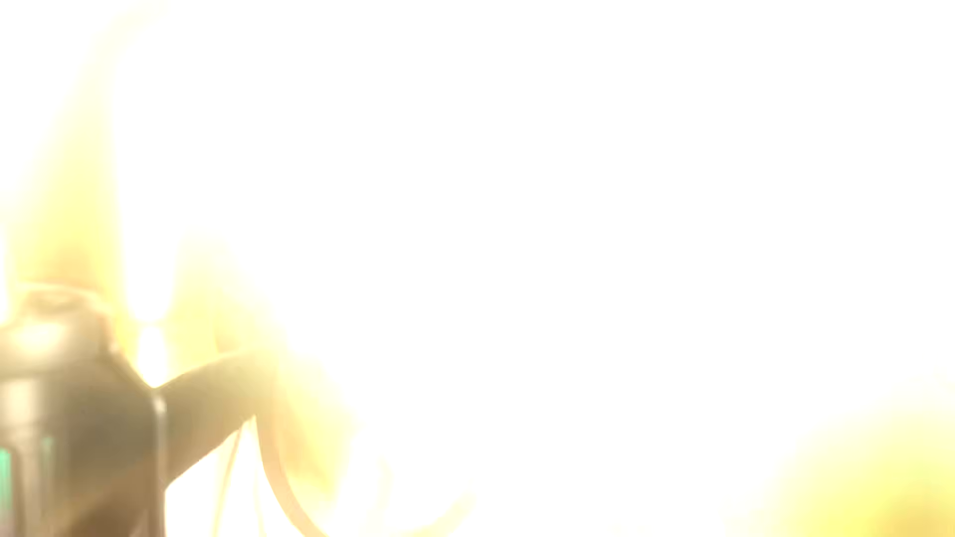